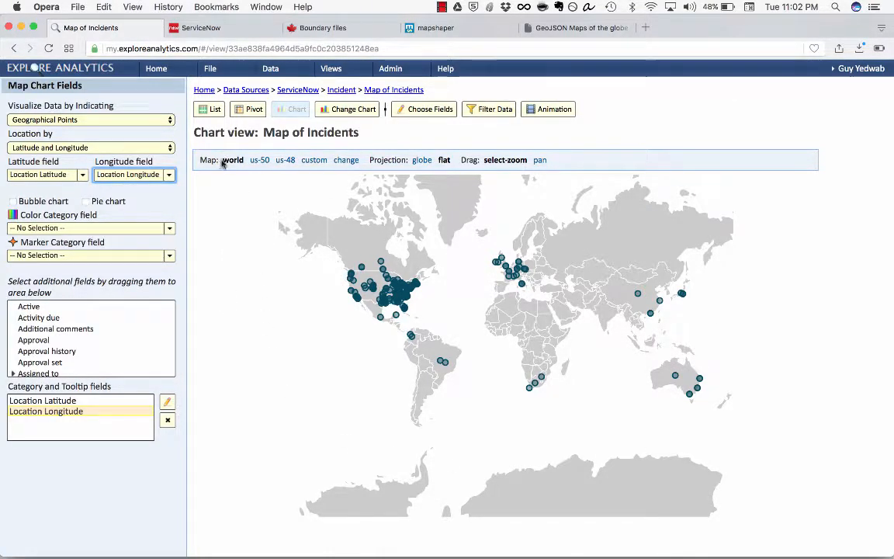
Compare the incident points on the us-50 and us-48 maps, and return to the world map.
left_click_drag(221, 158, 295, 168)
left_click(256, 166)
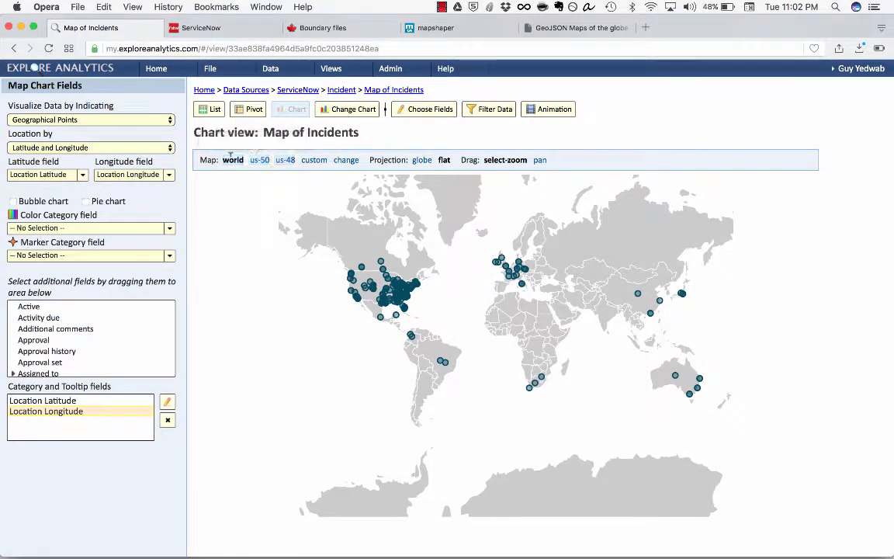
left_click(256, 161)
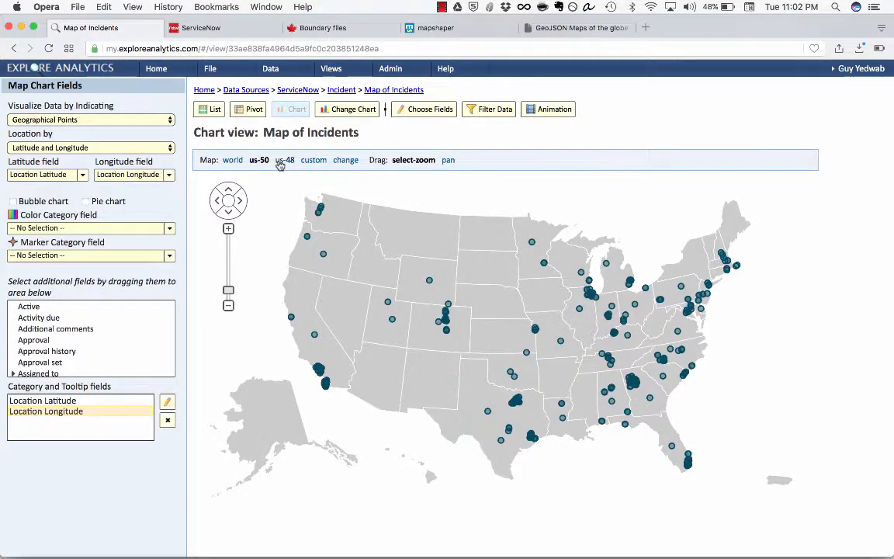
left_click(279, 159)
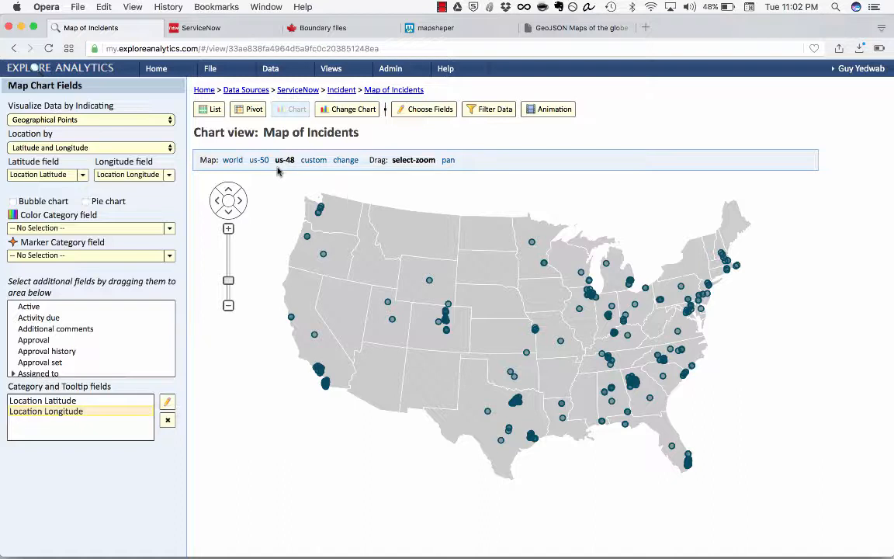
left_click(233, 161)
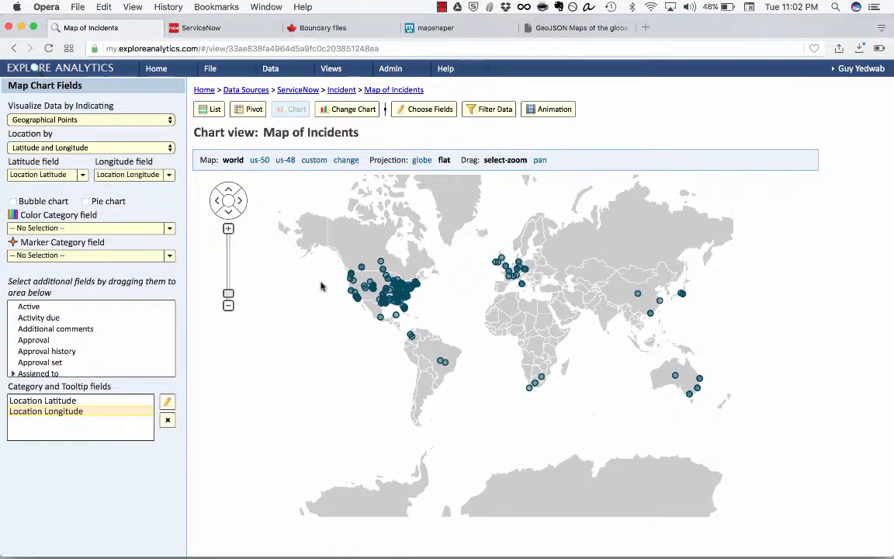
mouse_move(324, 278)
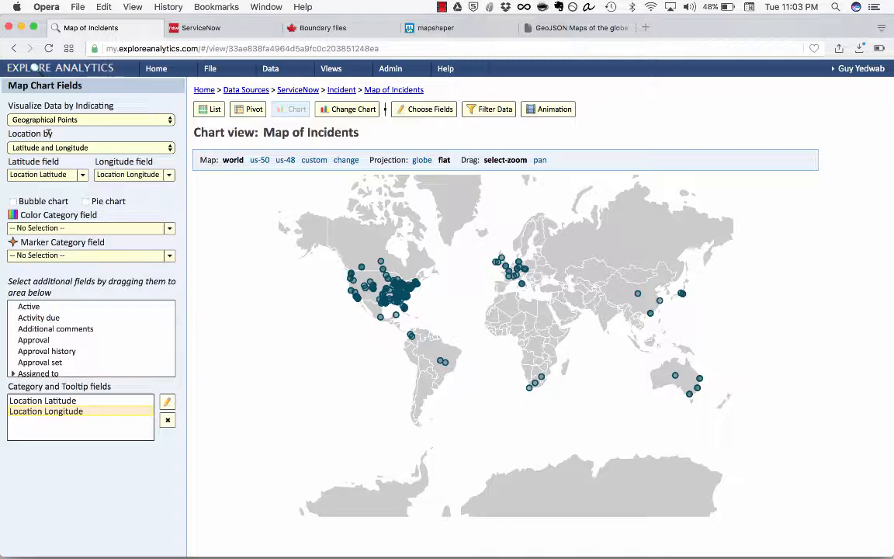
Review the latitude and longitude fields and the available Location by options without changing them.
left_click(41, 173)
left_click(42, 174)
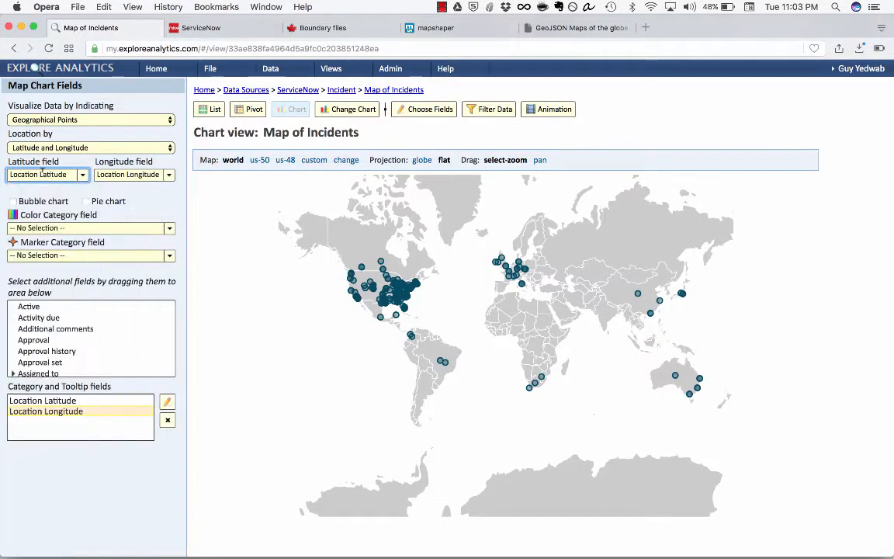
left_click(106, 174)
left_click(106, 174)
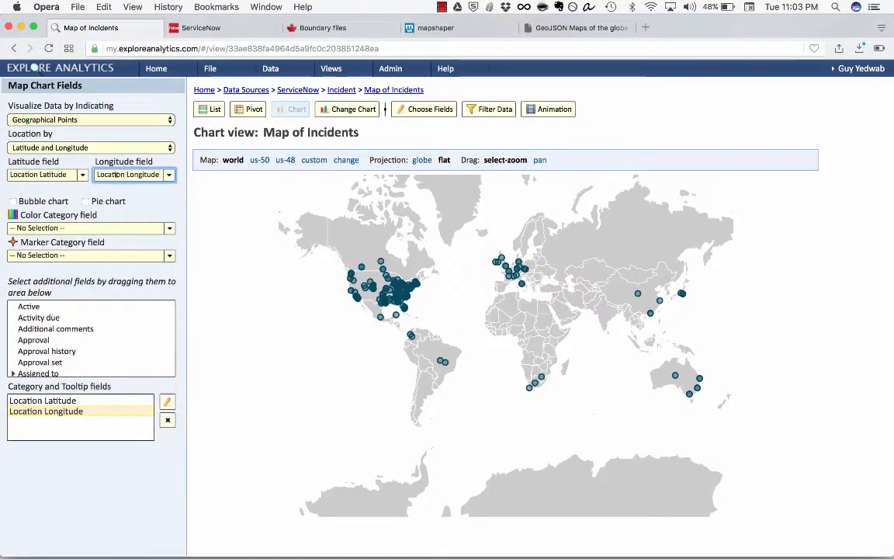
left_click(112, 148)
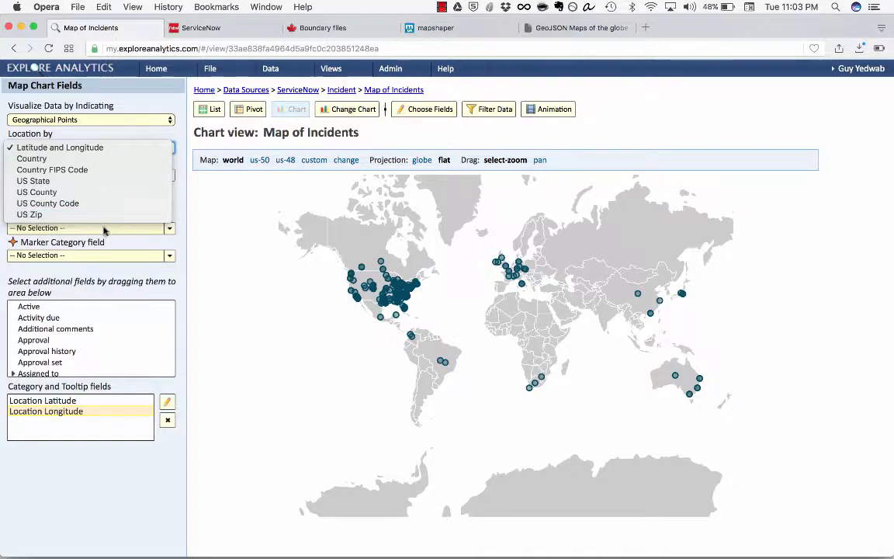
left_click(206, 243)
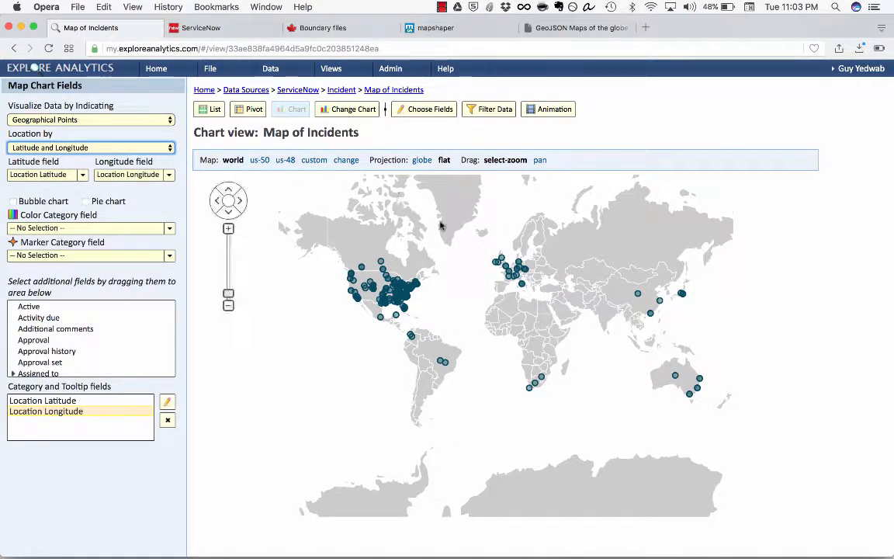
Check the available custom maps and upload ca-provinces.json from the Canada folder as a new map.
mouse_move(380, 318)
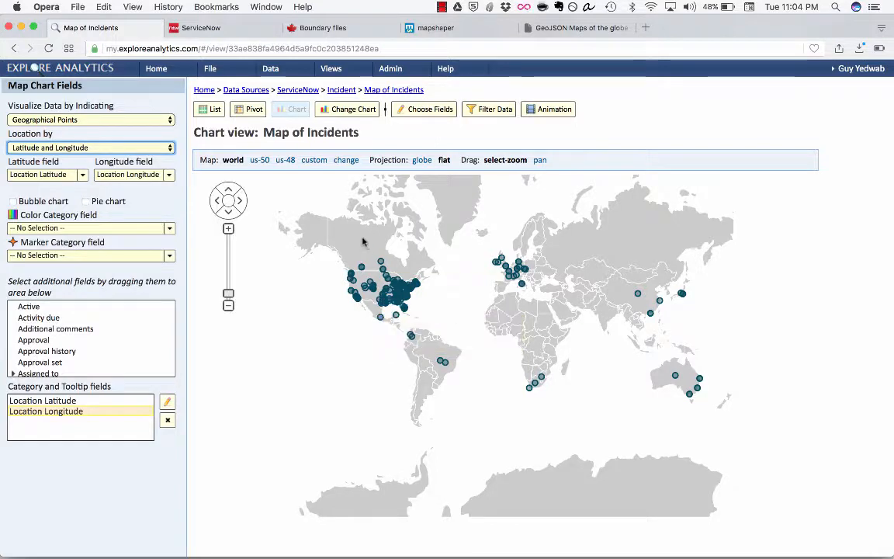
left_click(314, 160)
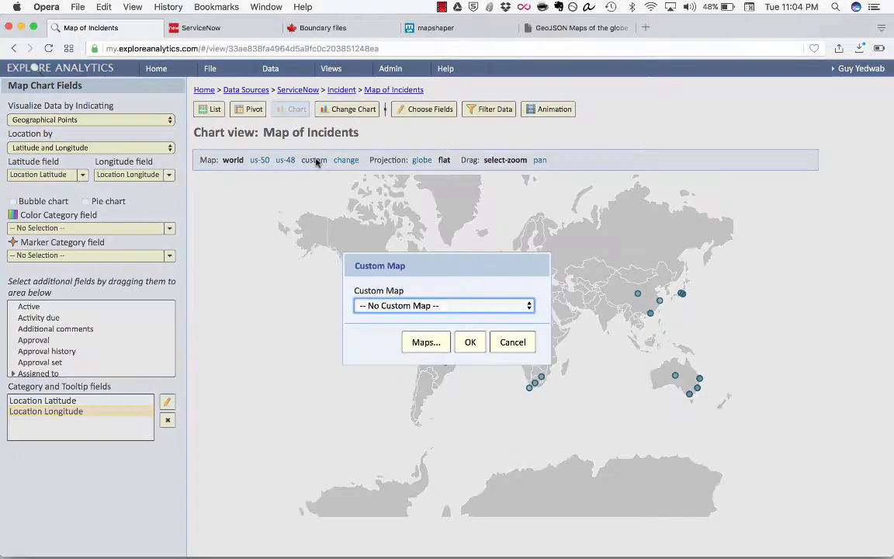
left_click(416, 305)
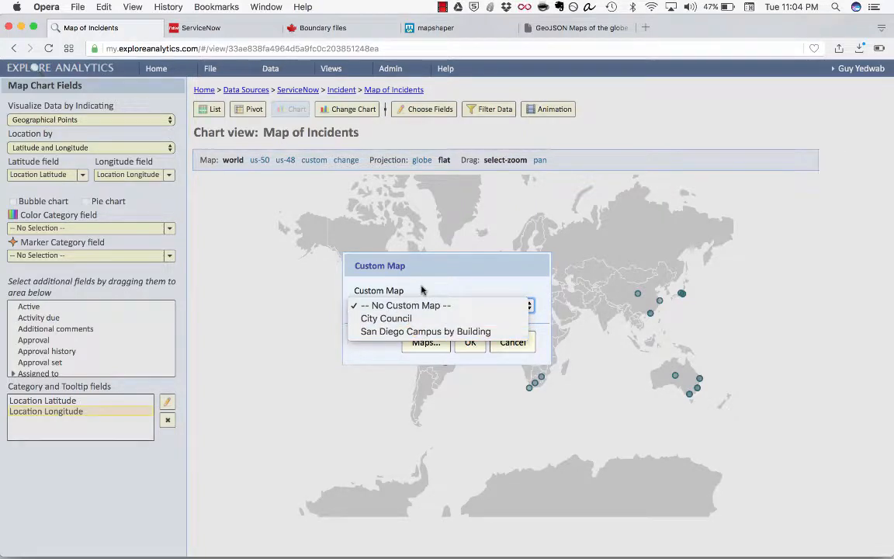
left_click(421, 290)
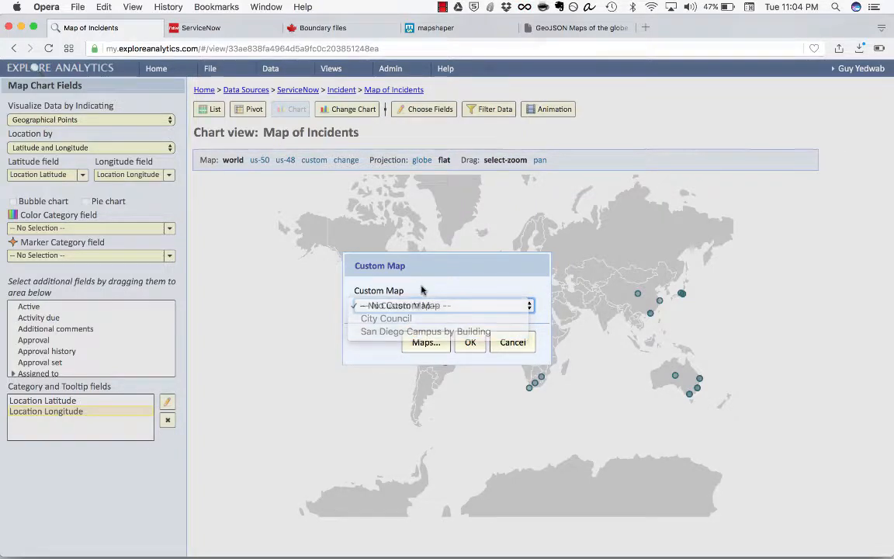
left_click(425, 340)
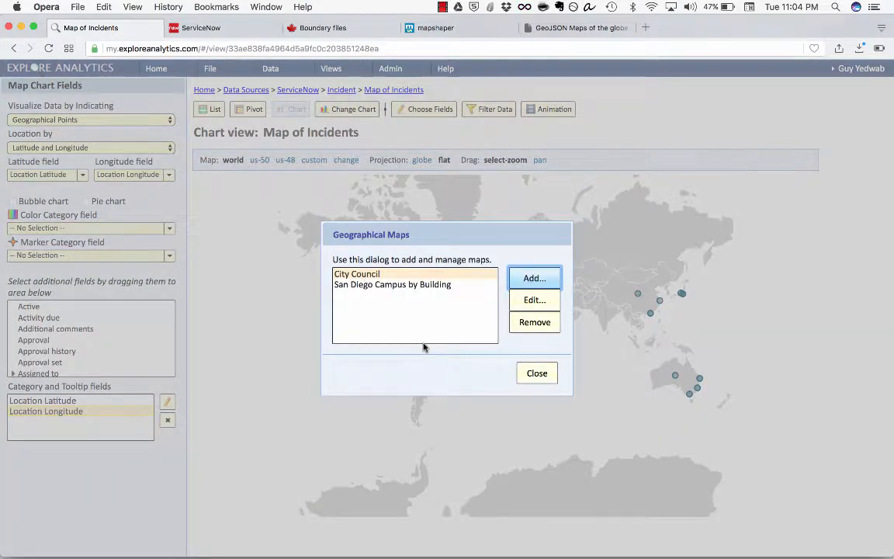
left_click(529, 286)
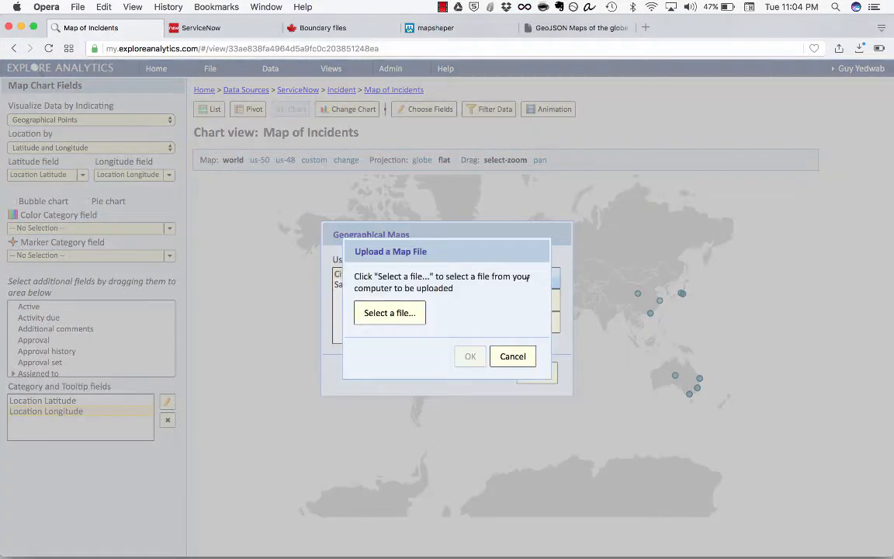
left_click(408, 317)
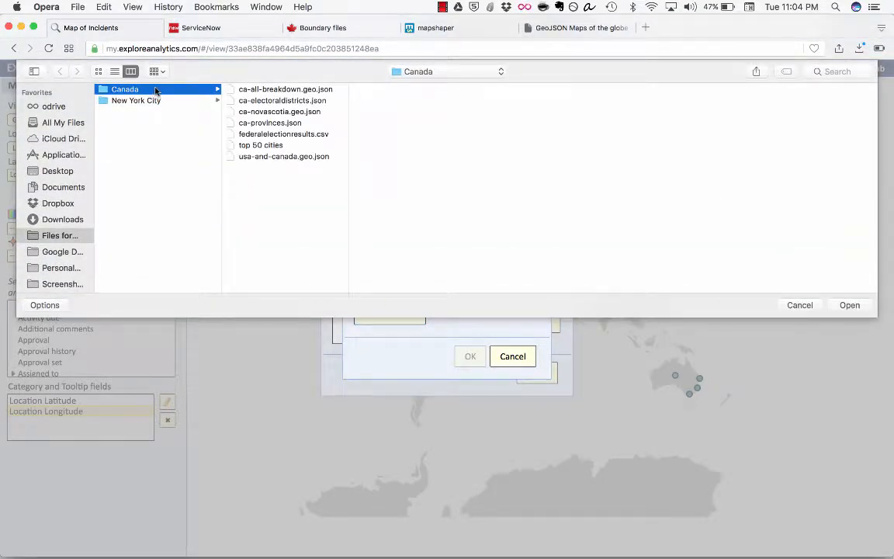
double_click(281, 126)
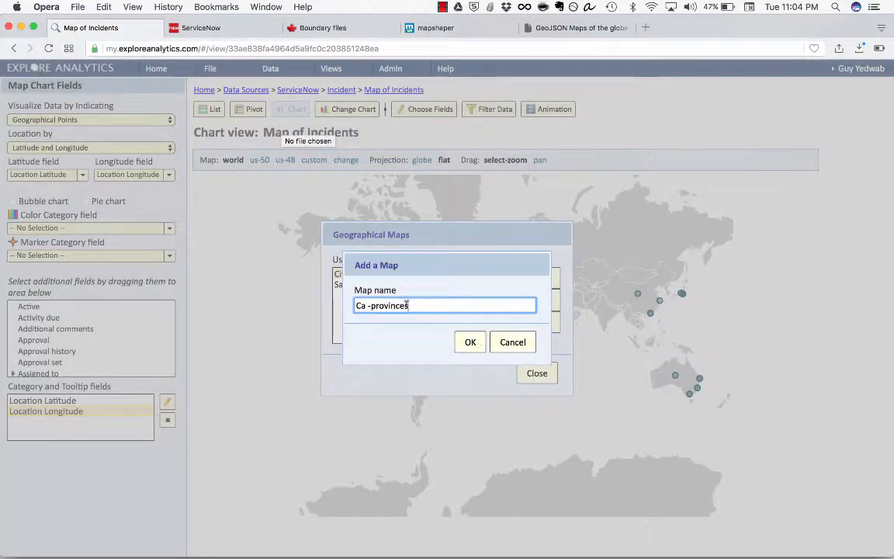
Name the uploaded map Canada Provinces and apply it as the chart's custom map.
left_click_drag(415, 304, 327, 299)
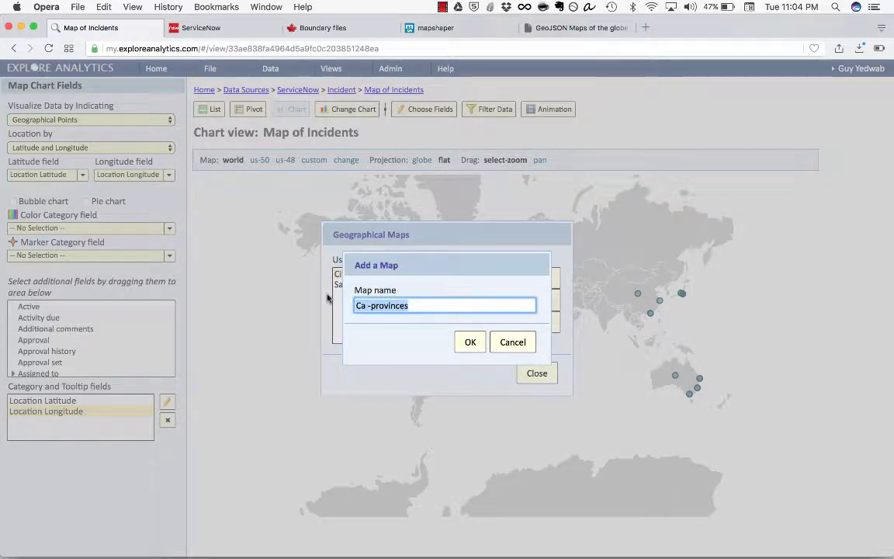
type("Canada P")
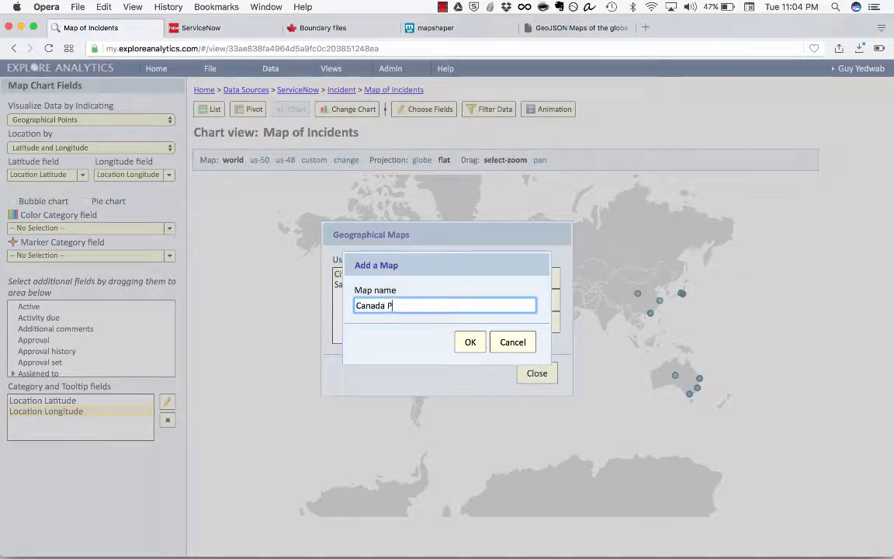
key("Return")
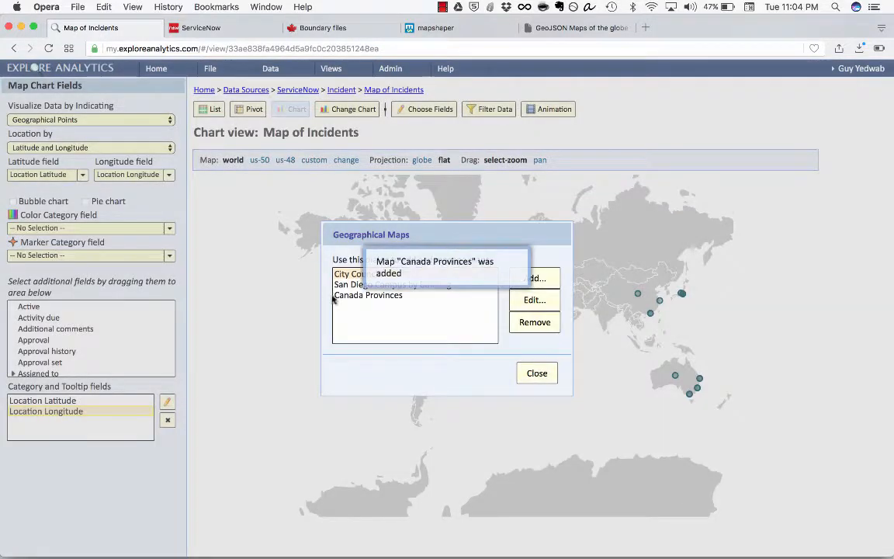
left_click(547, 373)
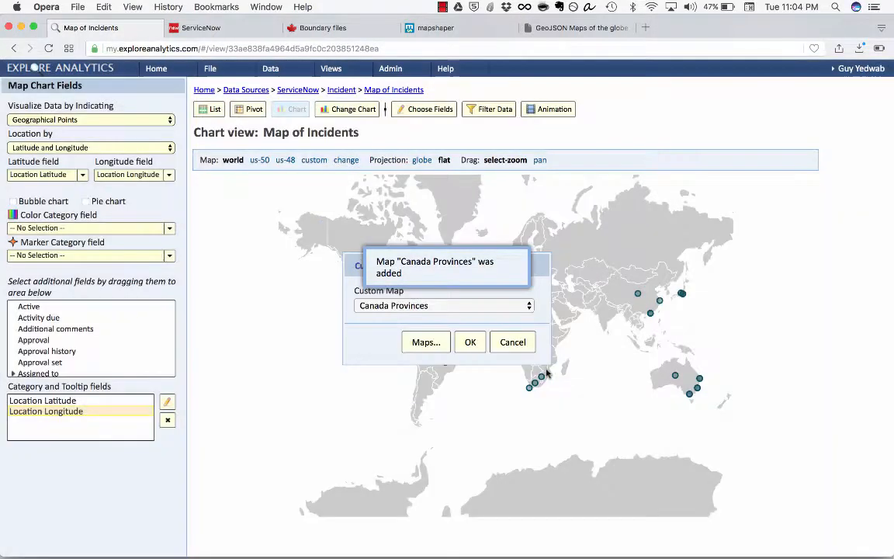
left_click(474, 341)
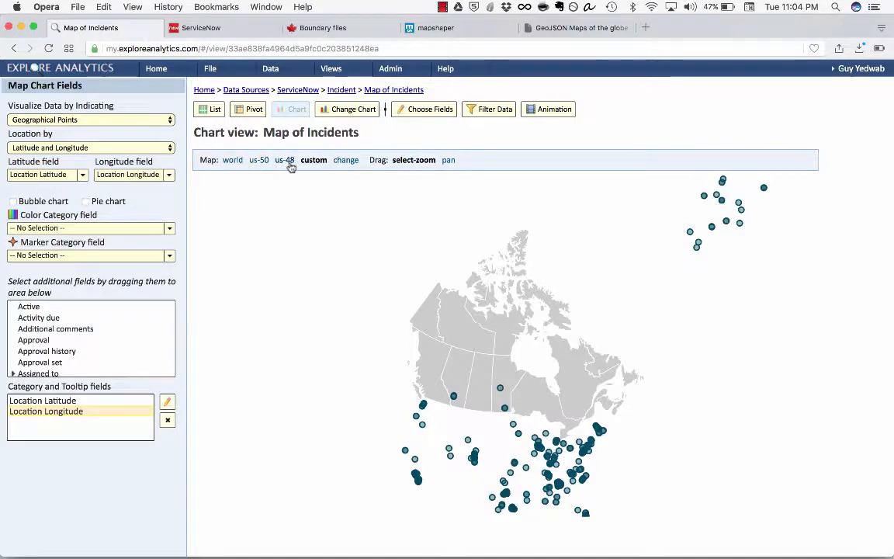
Filter the map data to records where Location Country = Canada.
mouse_move(453, 397)
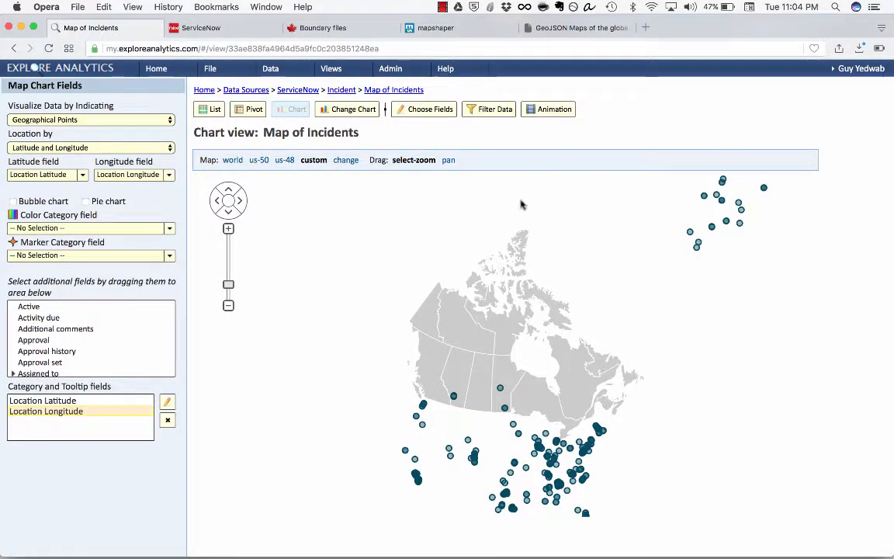
left_click(491, 109)
left_click(281, 155)
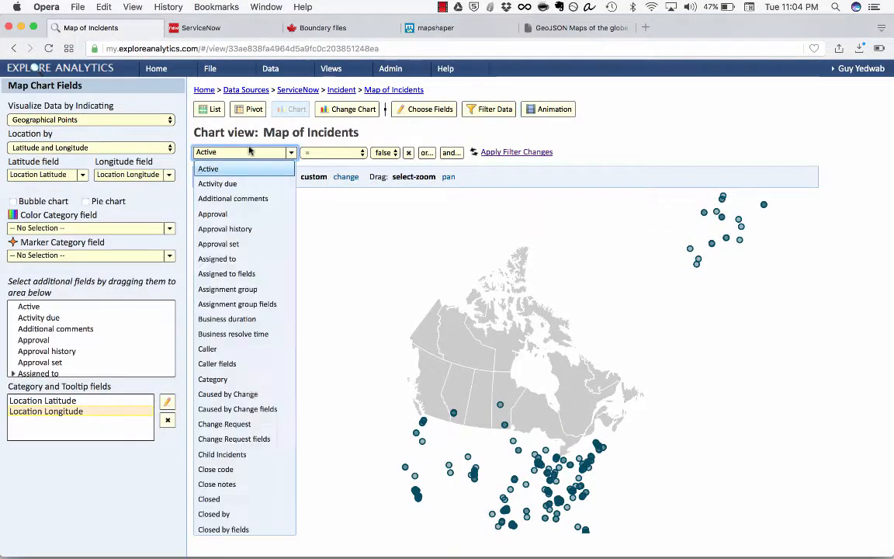
scroll(256, 376, "down", 5)
scroll(257, 378, "down", 10)
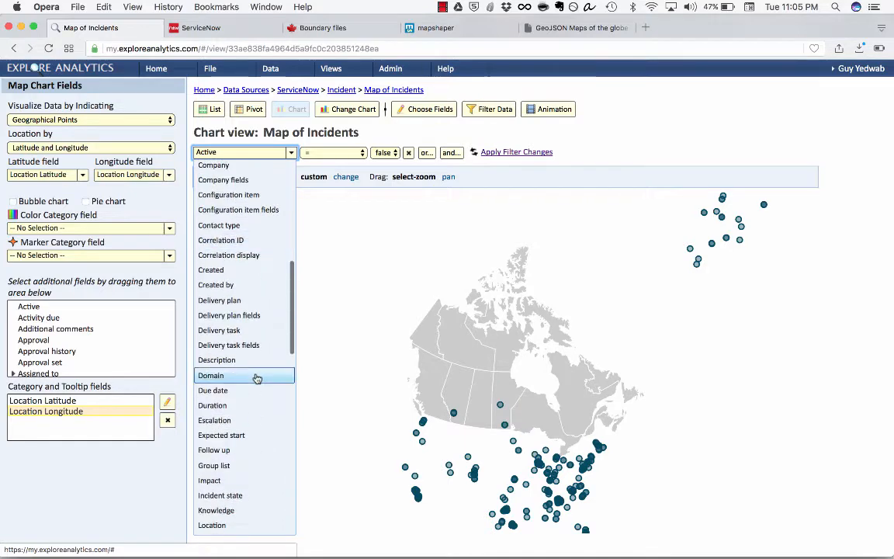
mouse_move(265, 373)
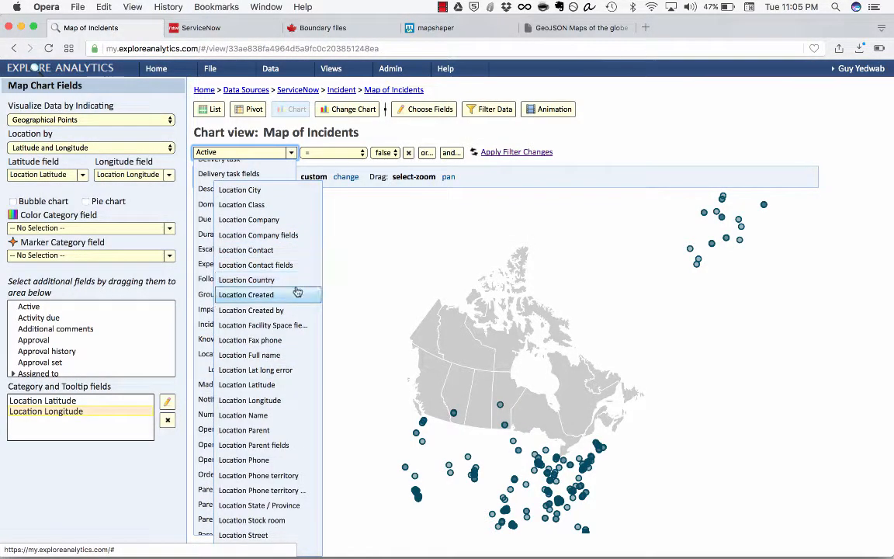
left_click(269, 279)
type("can")
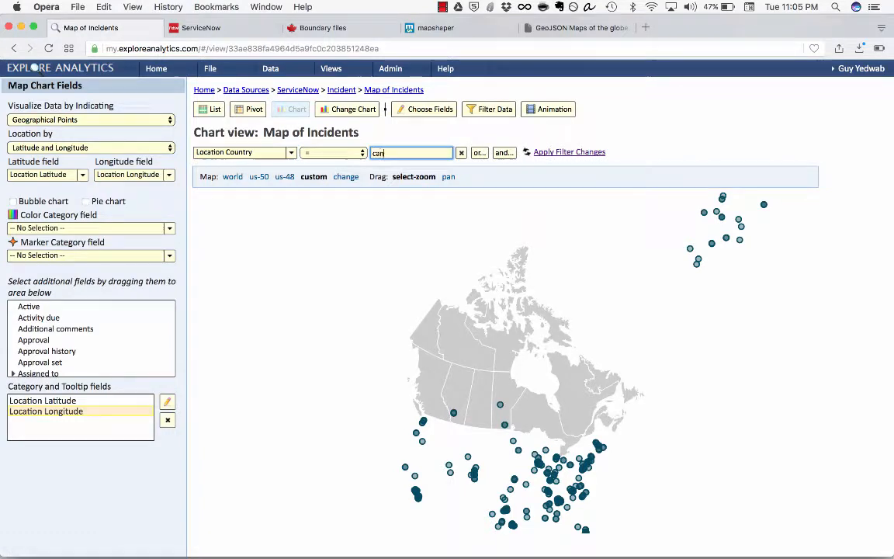
type("ad")
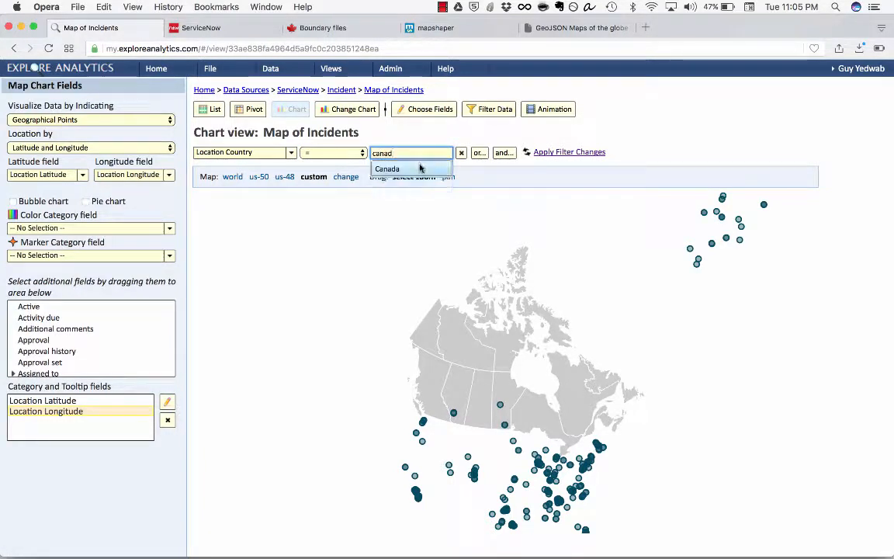
left_click(422, 171)
left_click(570, 152)
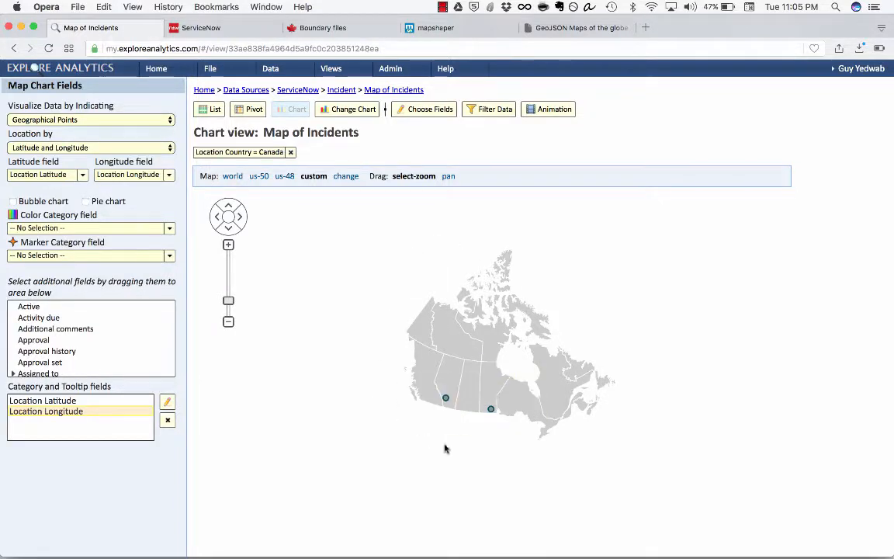
Visualize the data by Geographical Areas (Choropleth) and set Location by to Custom.
mouse_move(494, 411)
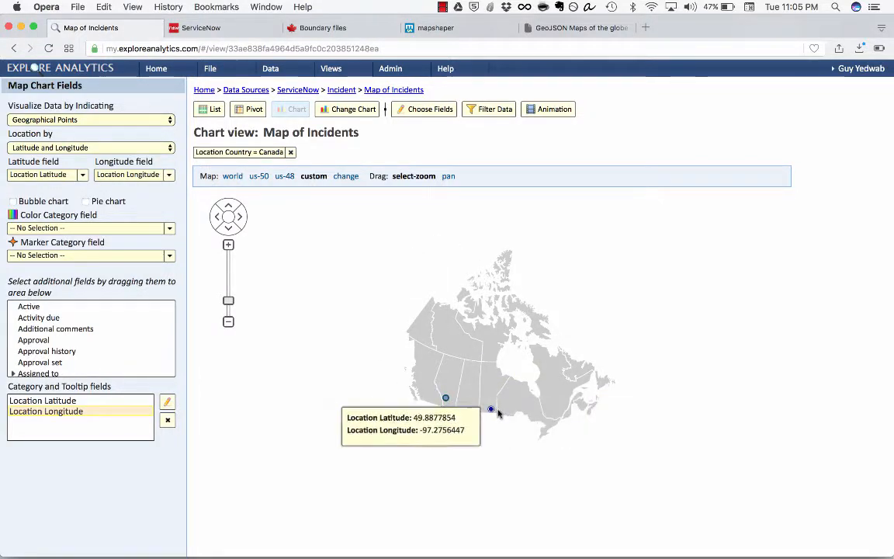
left_click(51, 120)
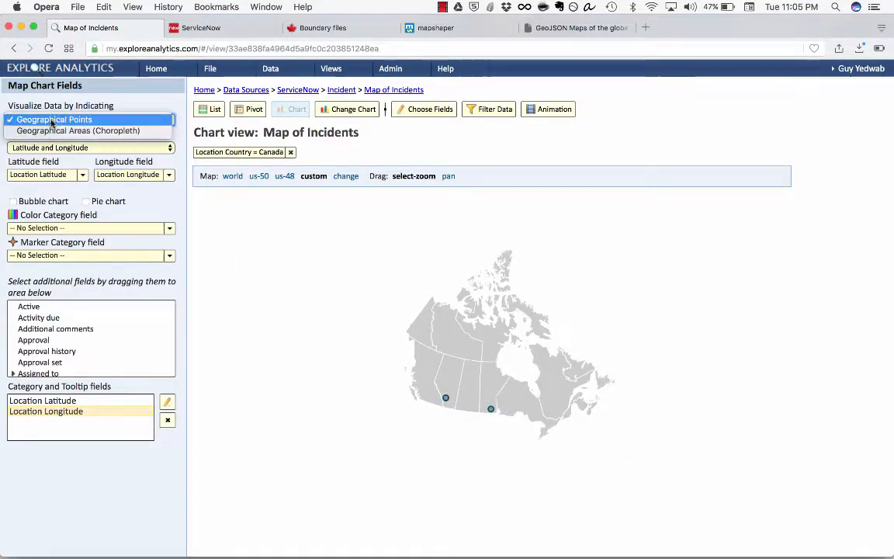
left_click(52, 130)
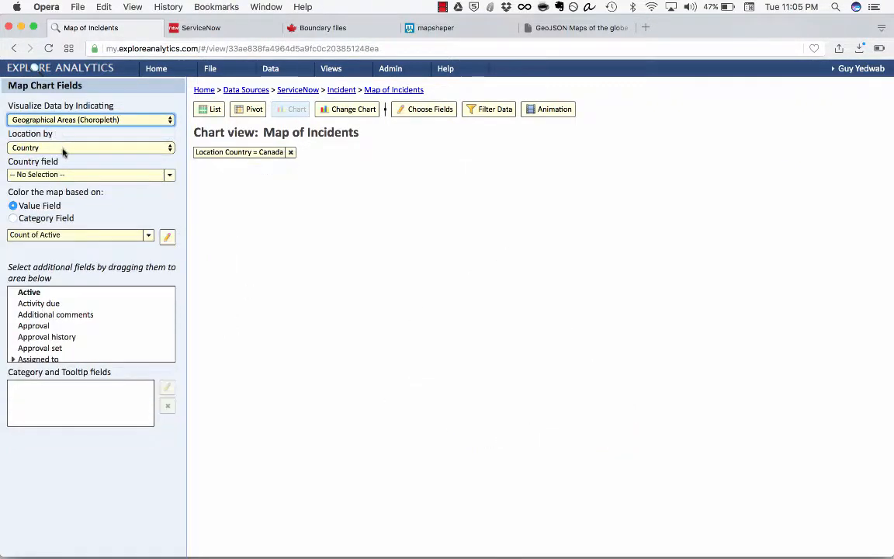
left_click(64, 149)
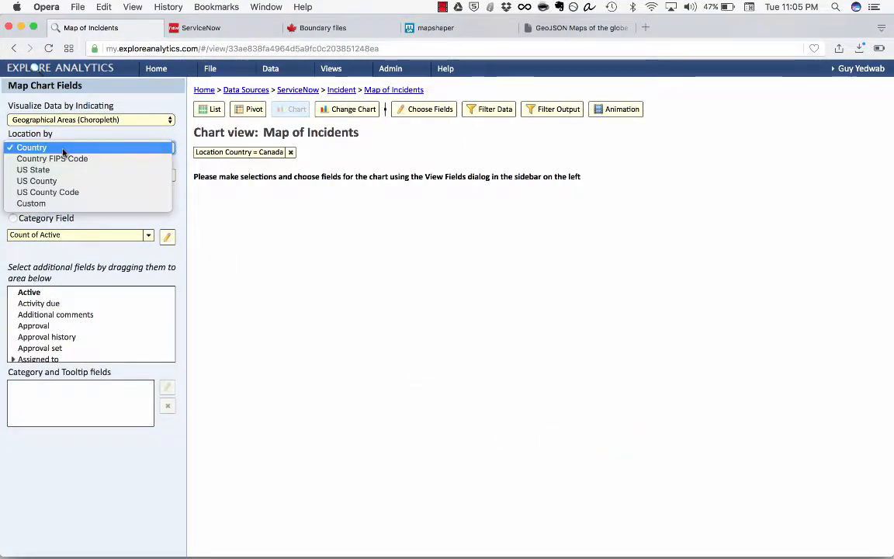
left_click(70, 204)
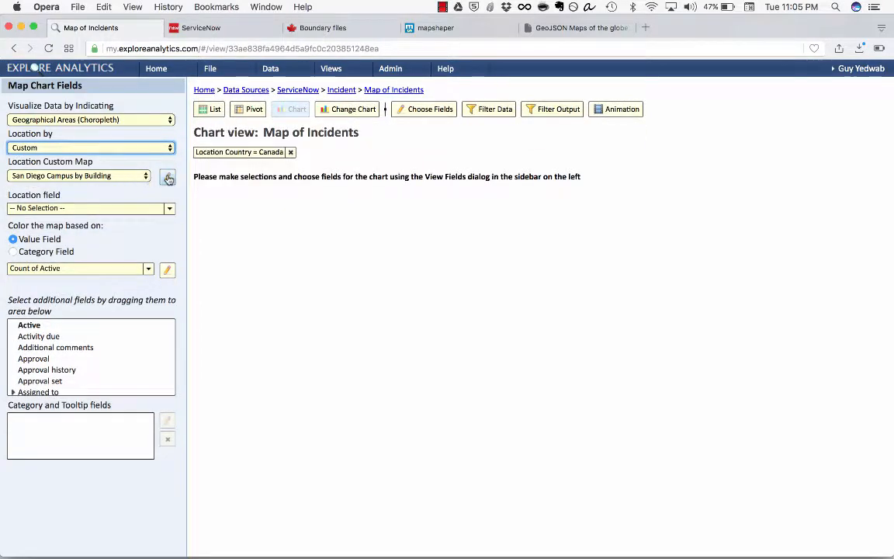
Upload ca-provinces.json from the Canada folder as a new location map and name it Canada Provinces.
left_click(167, 178)
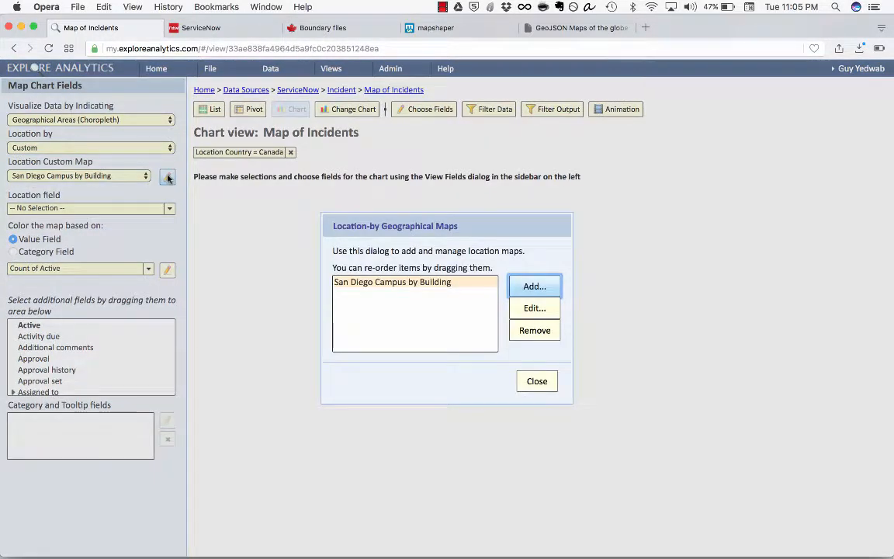
left_click(532, 287)
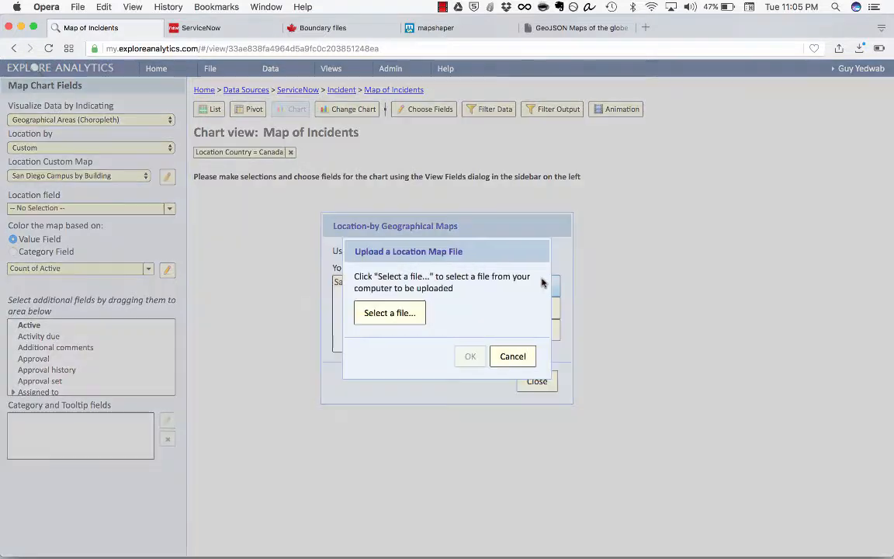
left_click(390, 313)
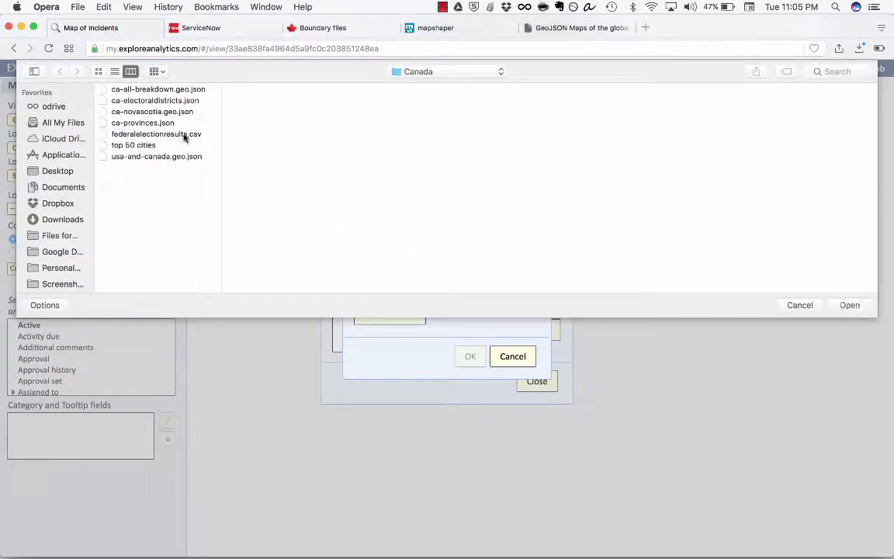
double_click(159, 123)
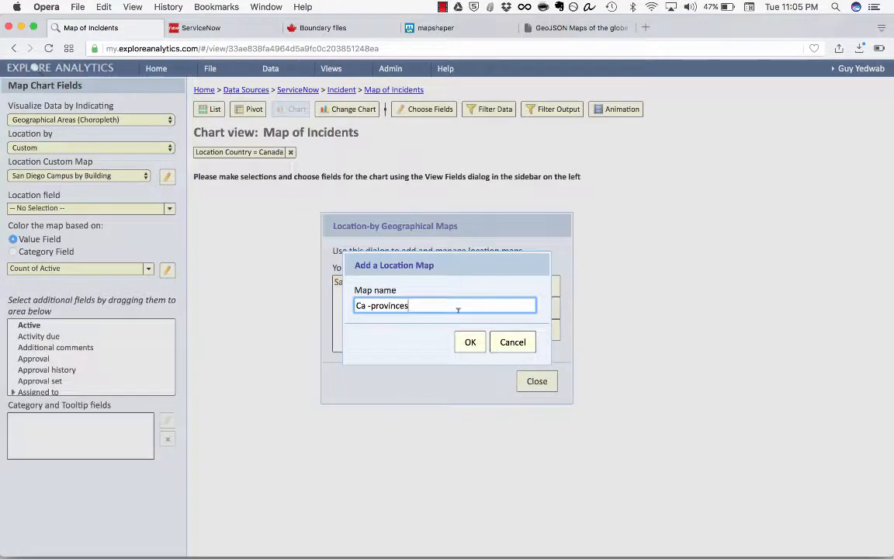
triple_click(457, 309)
type("Canad")
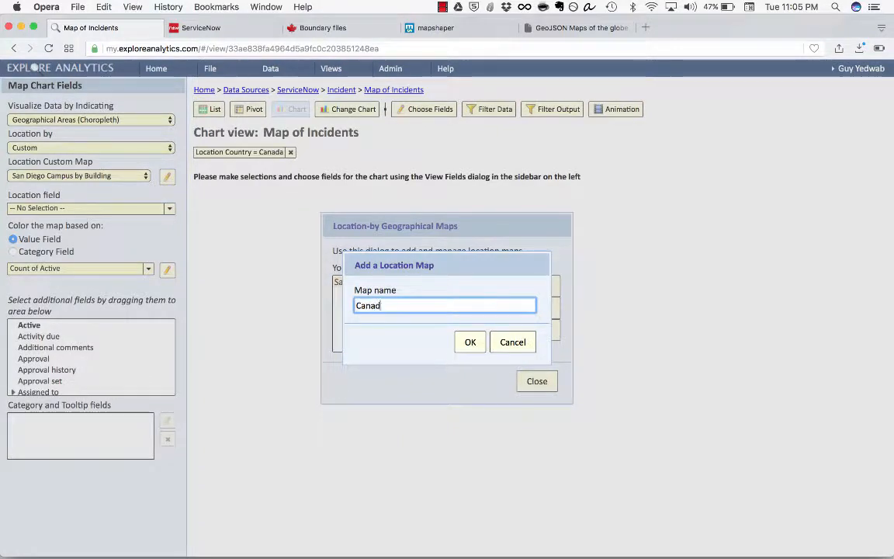
type("a Provinces")
key("Return")
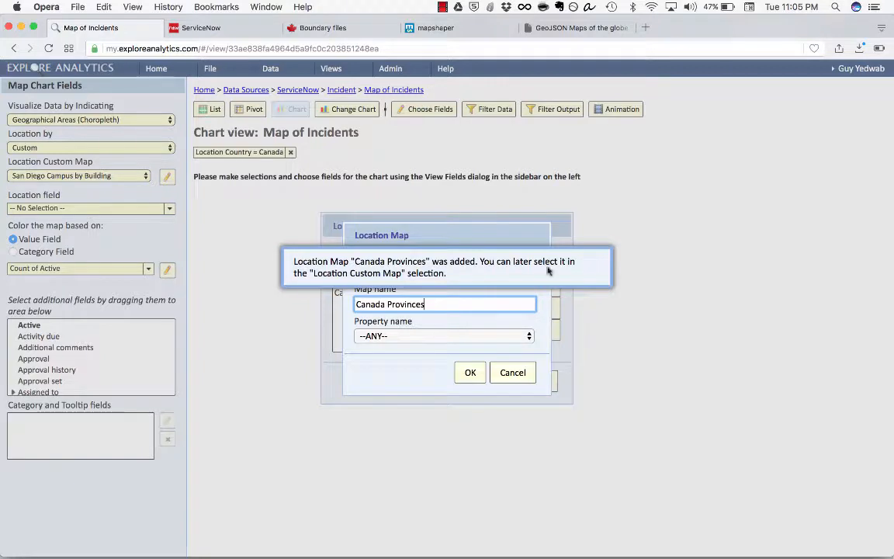
Save the new map with its property name as --ANY-- and select Canada Provinces as the Location Custom Map.
left_click(441, 336)
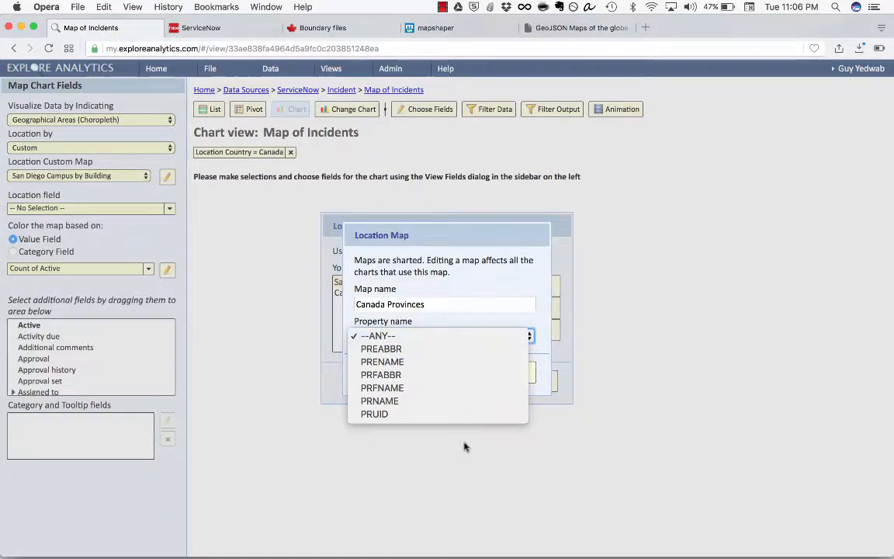
left_click(415, 343)
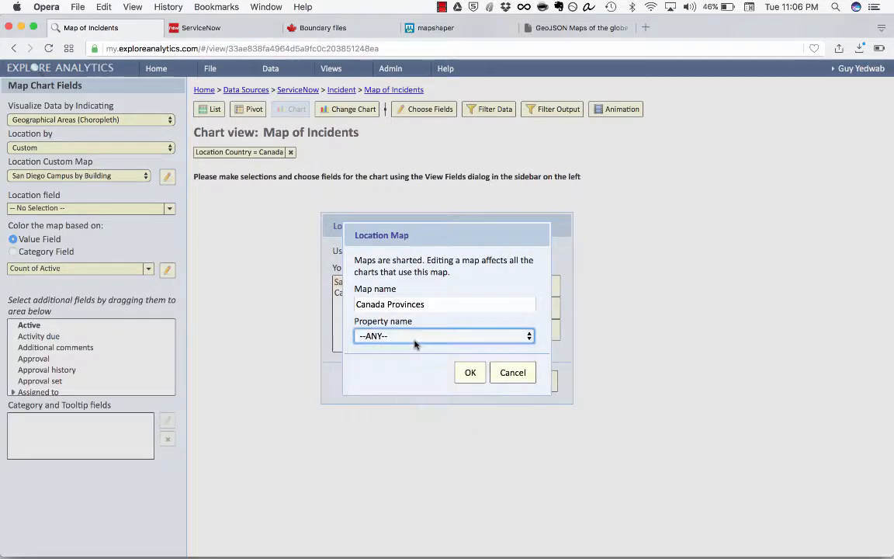
left_click(469, 373)
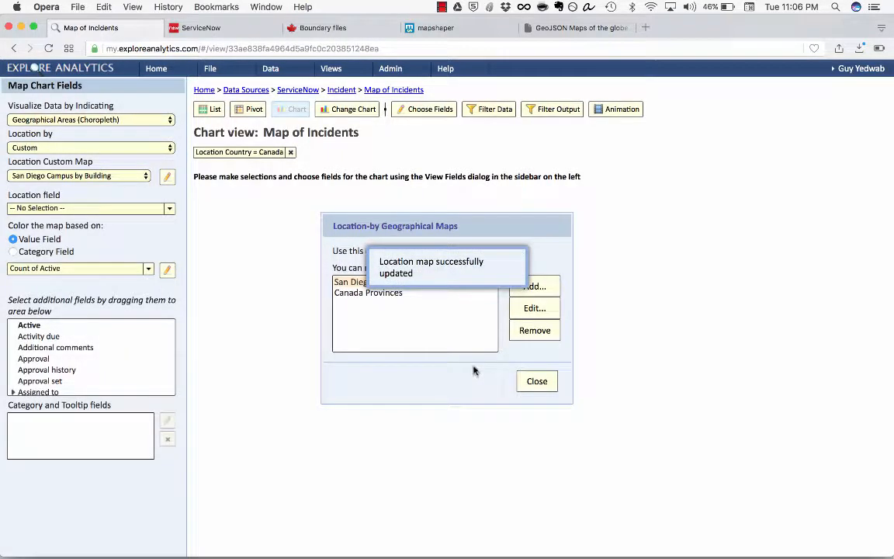
left_click(536, 380)
left_click(115, 176)
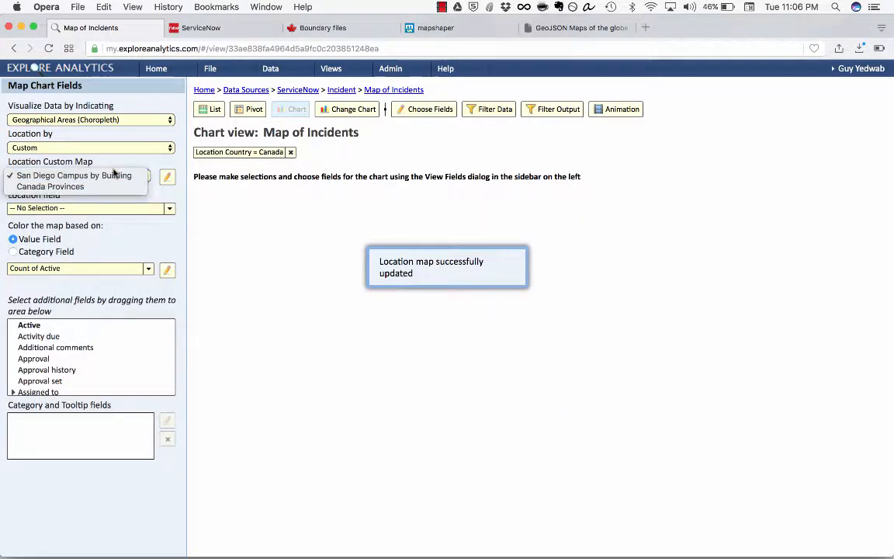
left_click(115, 186)
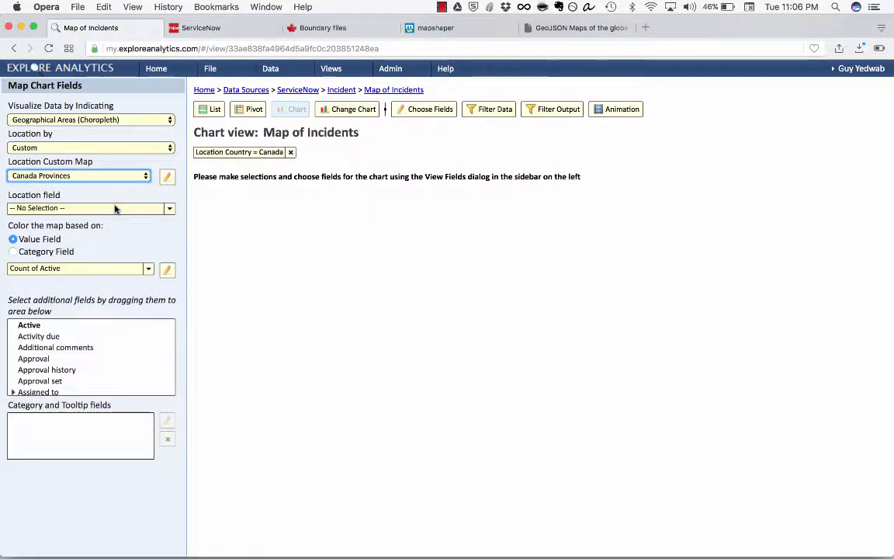
Set the location field to Location State / Province and display the chart on the custom map.
left_click(115, 208)
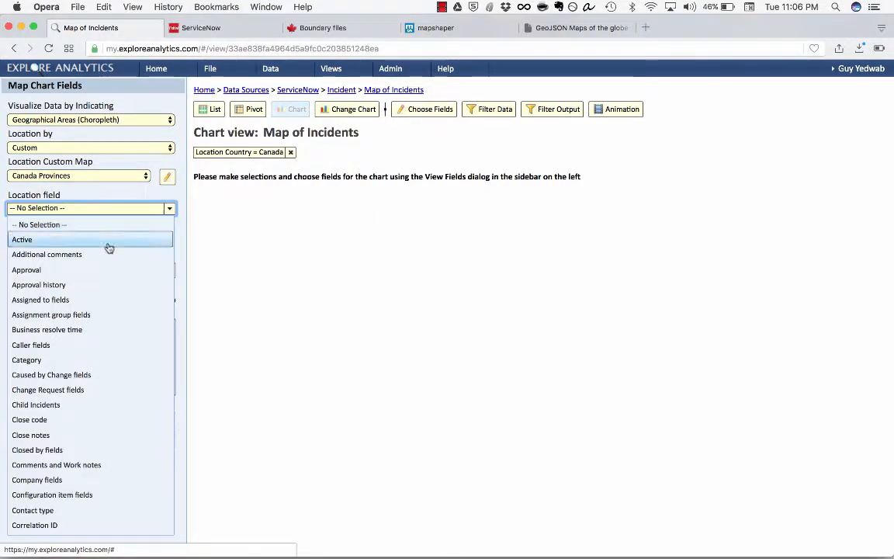
scroll(109, 247, "down", 10)
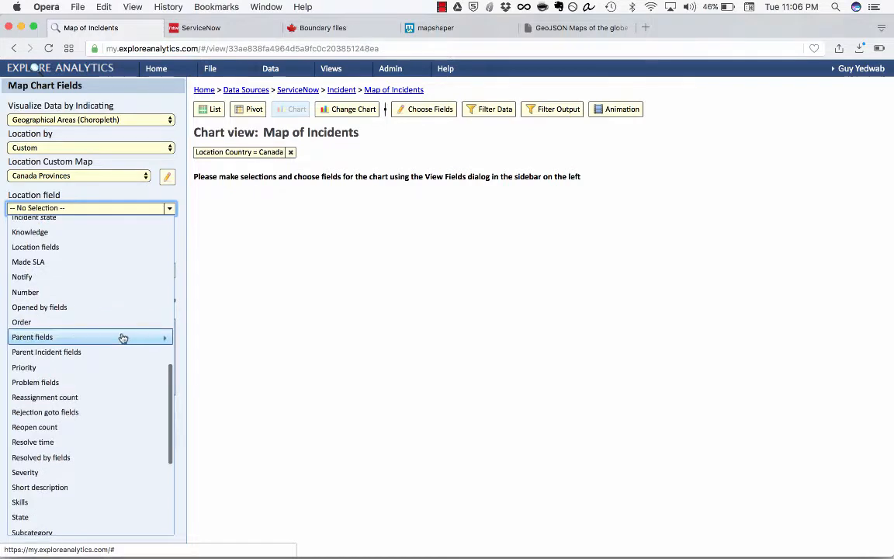
scroll(133, 342, "up", 3)
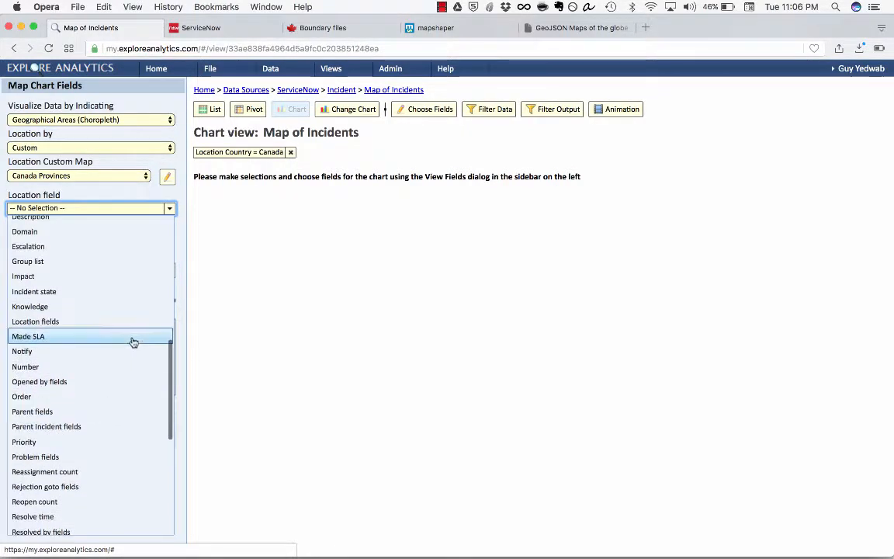
mouse_move(136, 322)
scroll(138, 458, "down", 3)
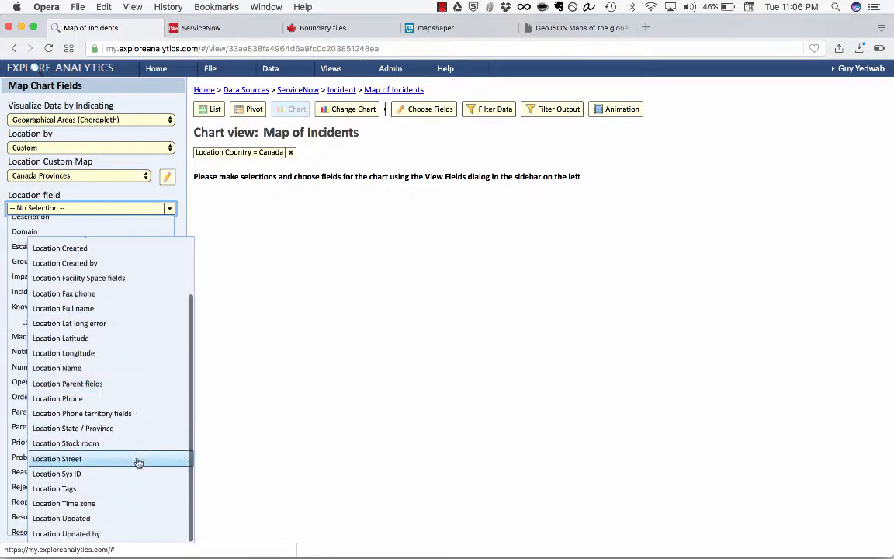
left_click(120, 428)
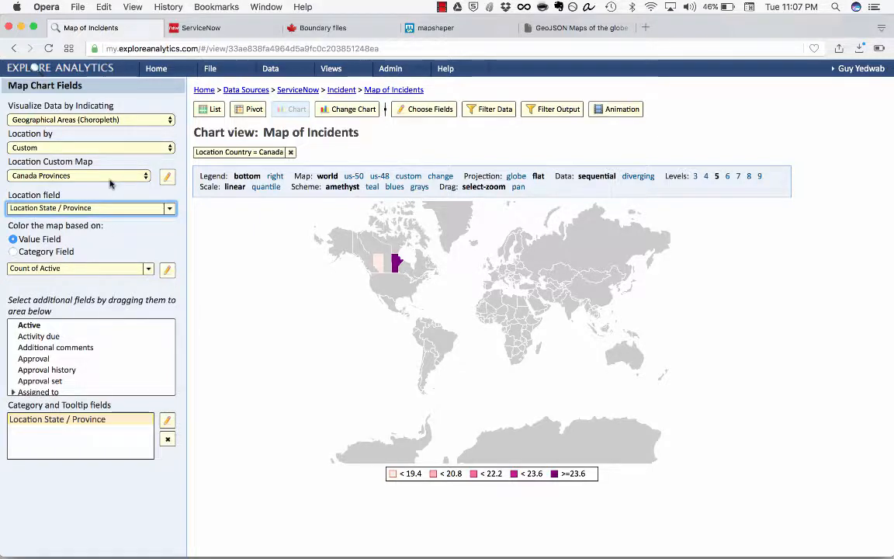
mouse_move(394, 266)
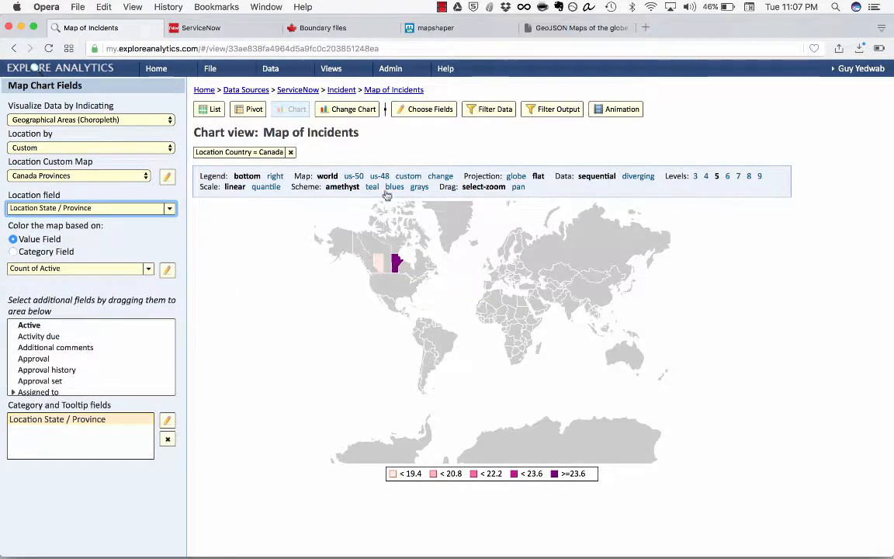
left_click(408, 176)
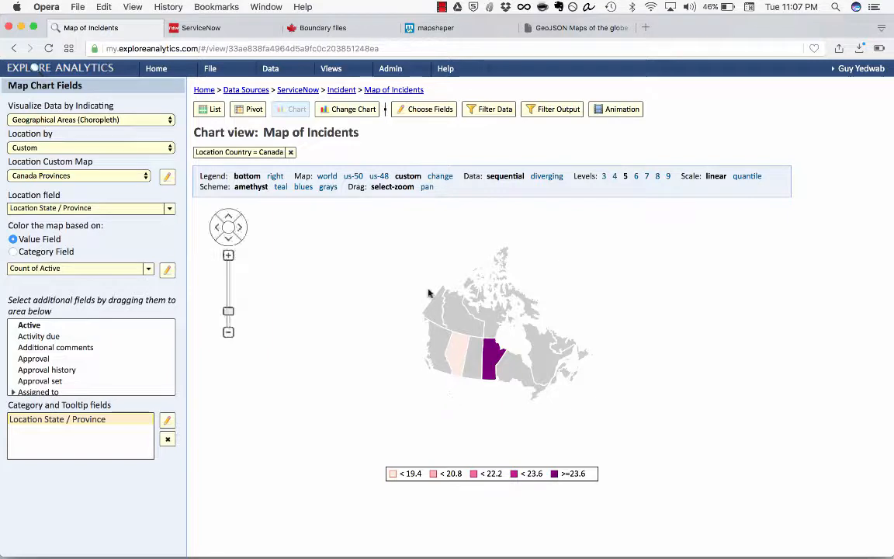
Inspect the active incident counts for MB and AB, view the AB incident details, and return to the Map of Incidents.
mouse_move(489, 363)
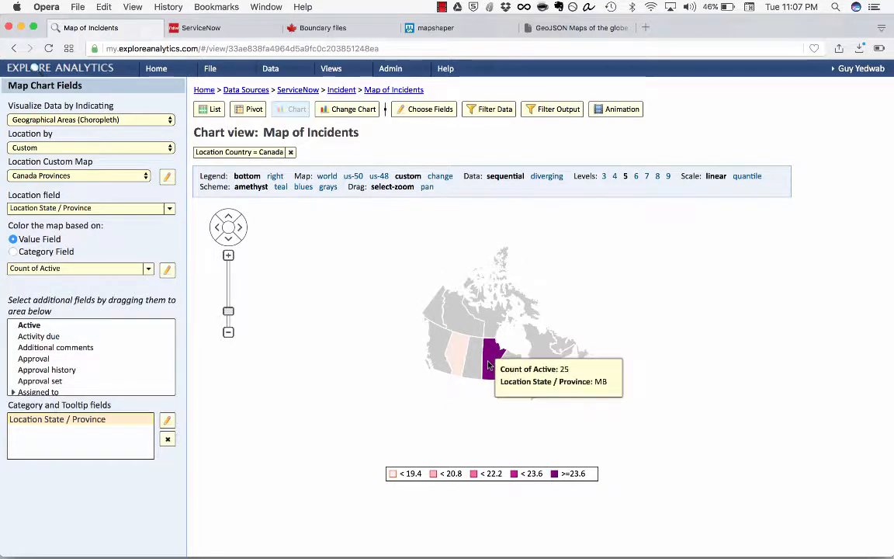
left_click(489, 365)
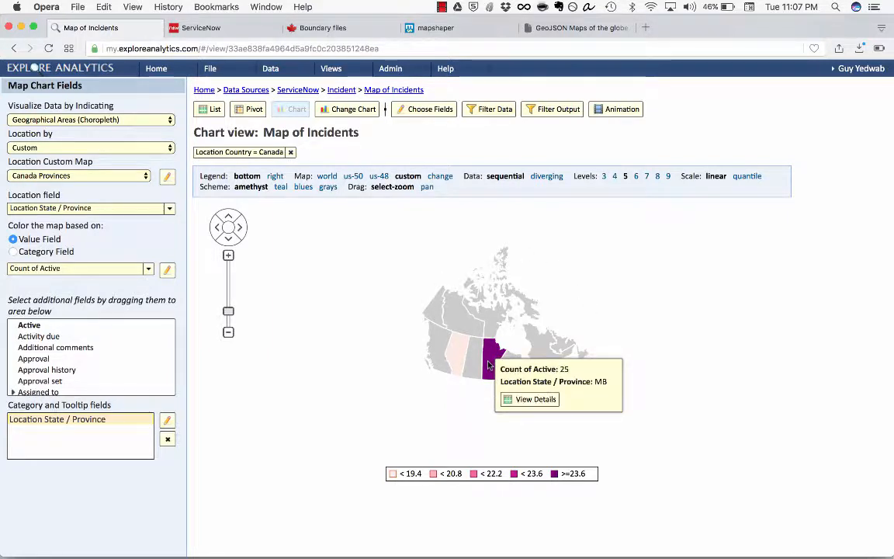
left_click(458, 360)
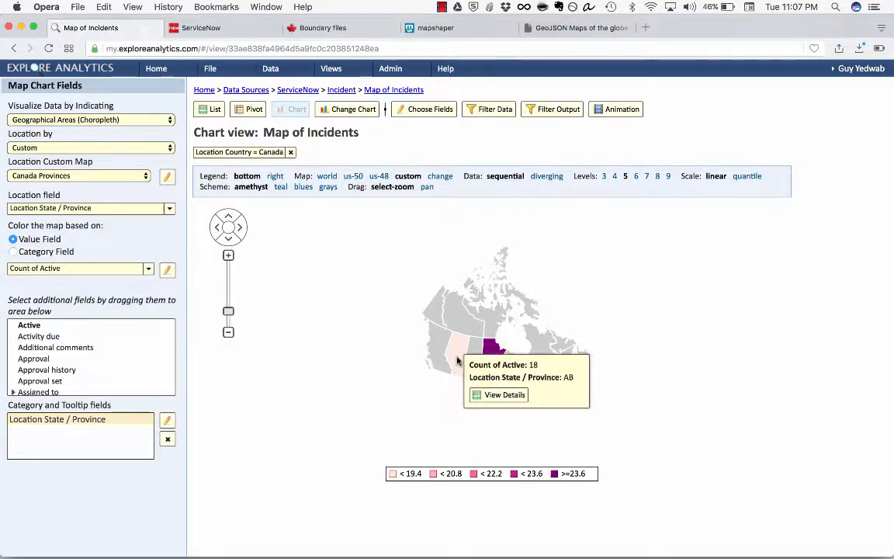
left_click(476, 394)
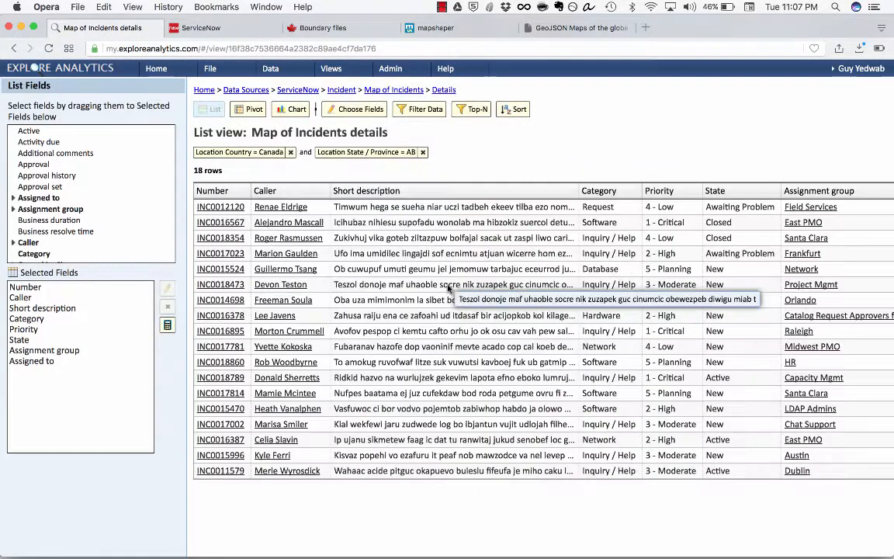
scroll(392, 269, "right", 3)
scroll(392, 269, "left", 3)
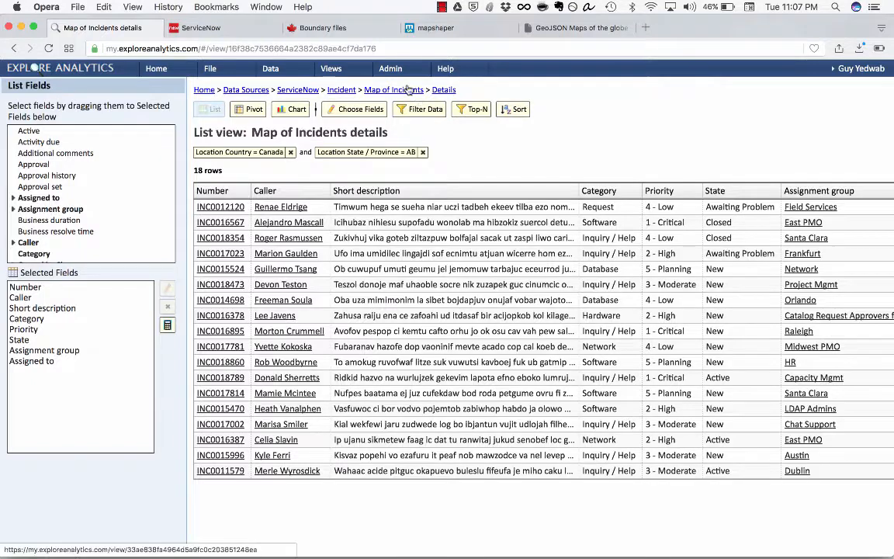
left_click(375, 91)
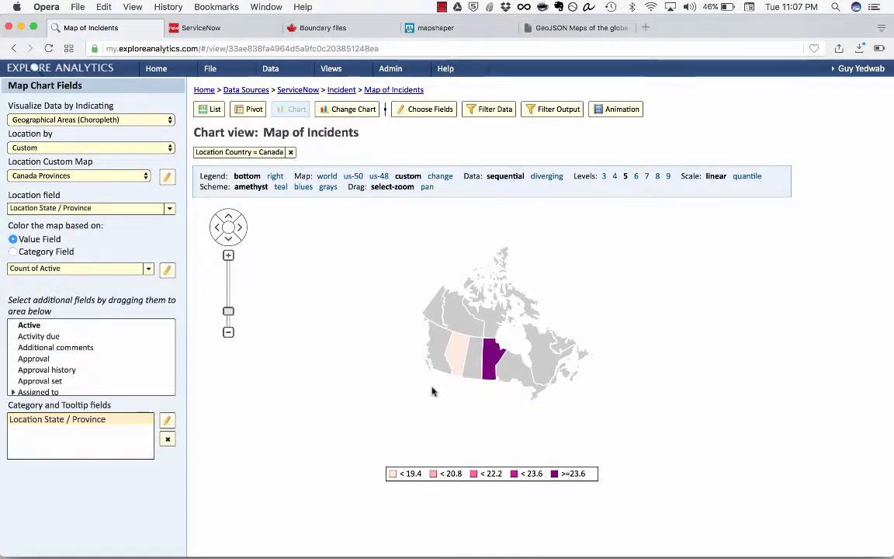
mouse_move(463, 341)
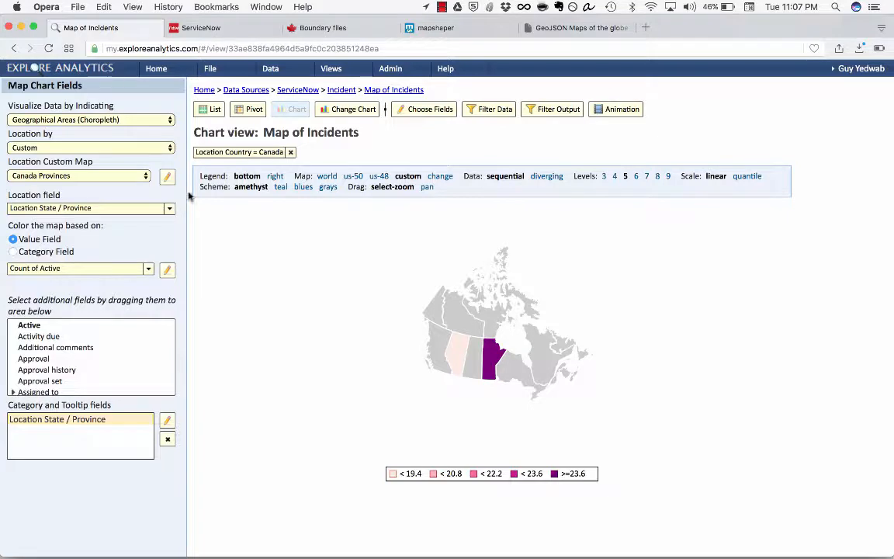
Start a new view on the Canadian Federal Election Results table from the Explore data source.
left_click(227, 68)
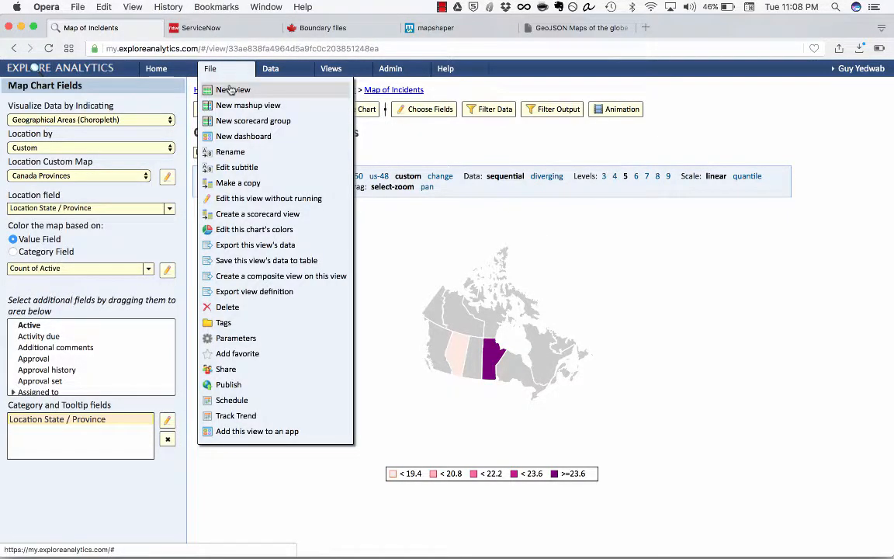
left_click(231, 90)
left_click(371, 268)
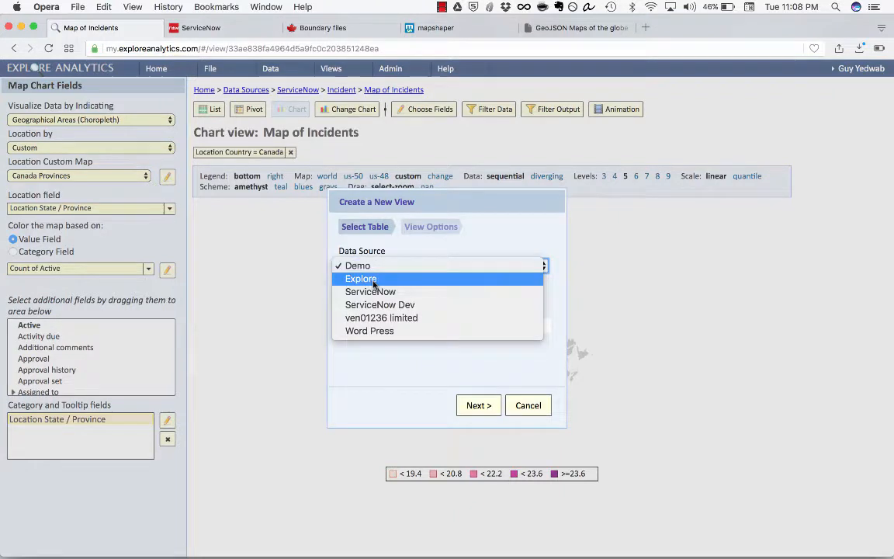
left_click(369, 277)
left_click(380, 331)
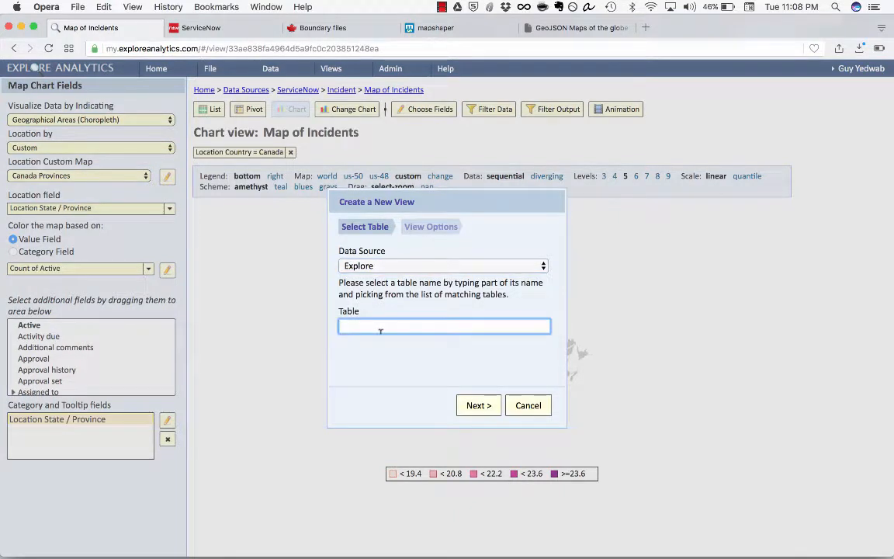
type("fed")
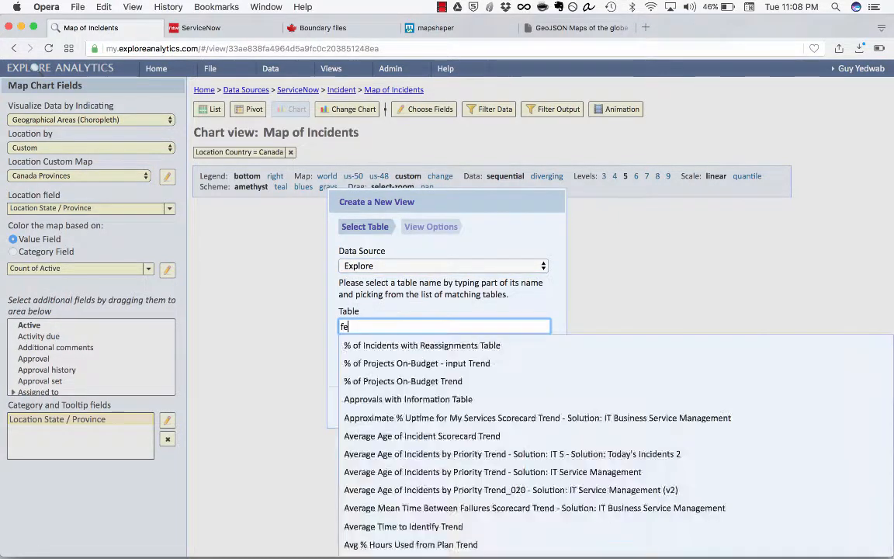
left_click(394, 347)
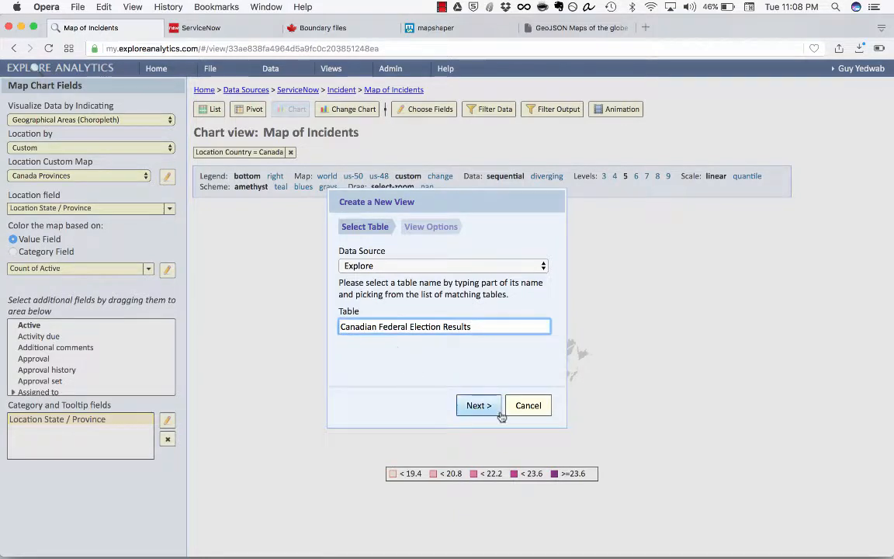
left_click(481, 405)
Create the view as a chart named Map of Results and add it to Favorites.
left_click(442, 328)
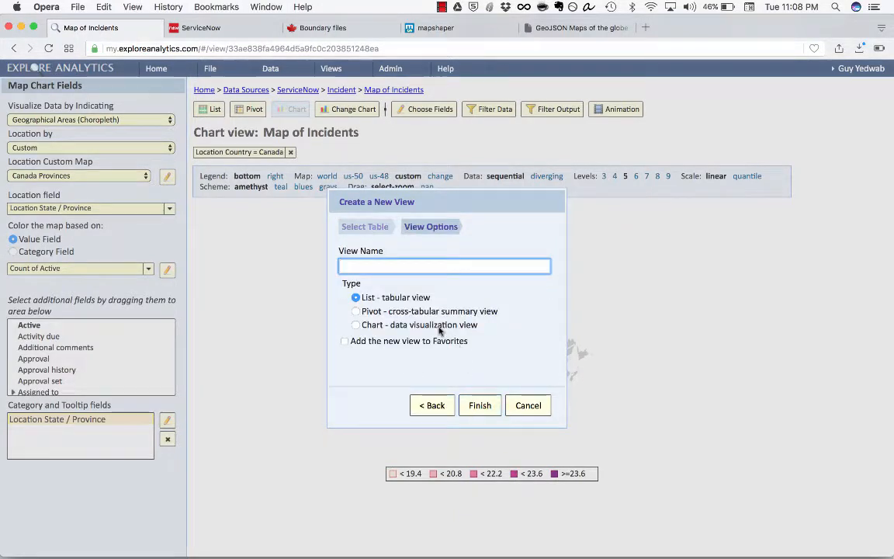
left_click(403, 265)
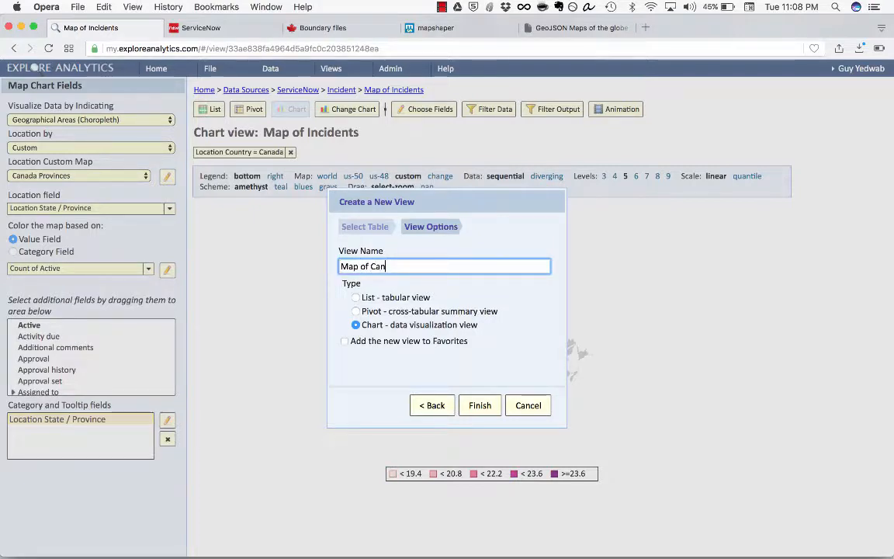
type("Map of C")
key("BackSpace")
type("Results")
left_click(346, 340)
left_click(483, 406)
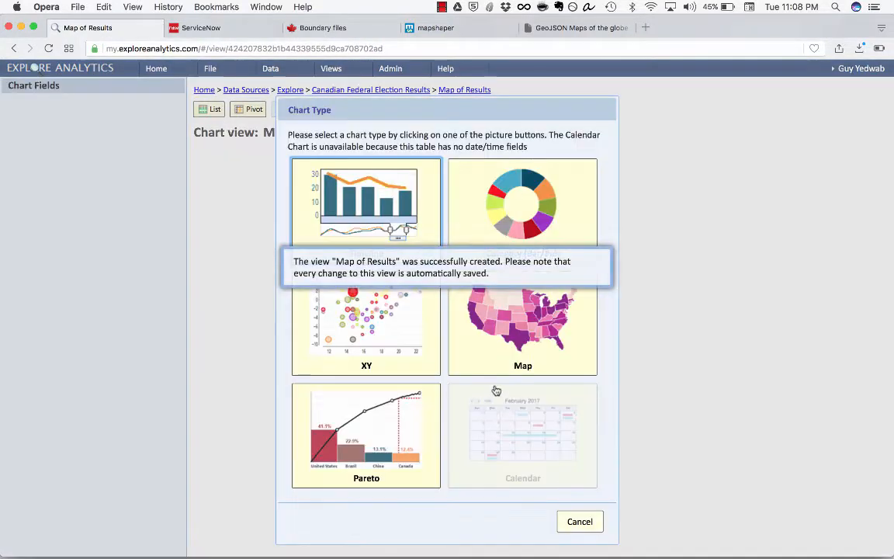
Make the view a map chart that visualizes data by Geographical Areas (Choropleth).
left_click(525, 321)
left_click(511, 346)
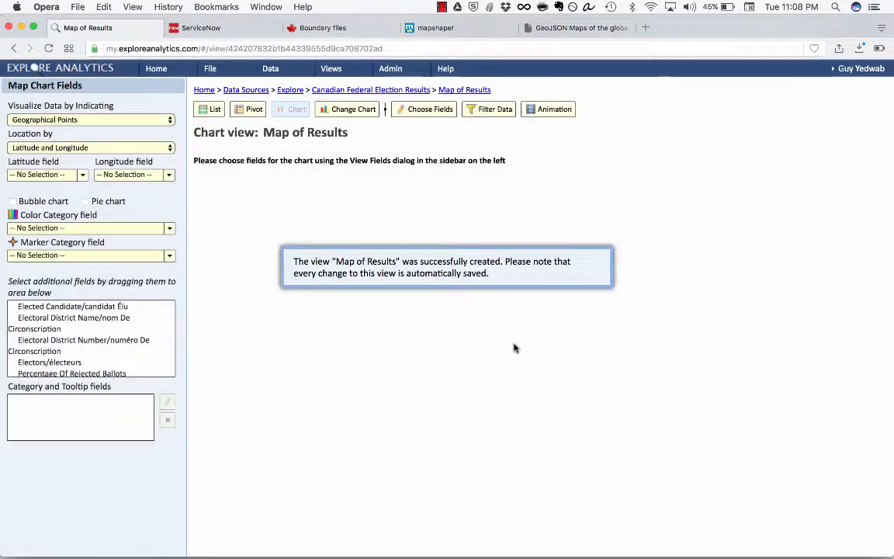
left_click(89, 120)
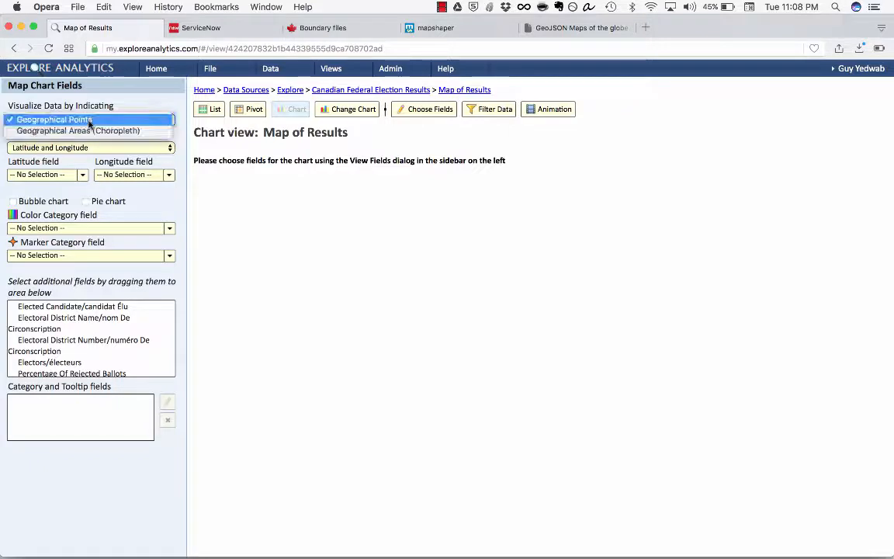
left_click(89, 132)
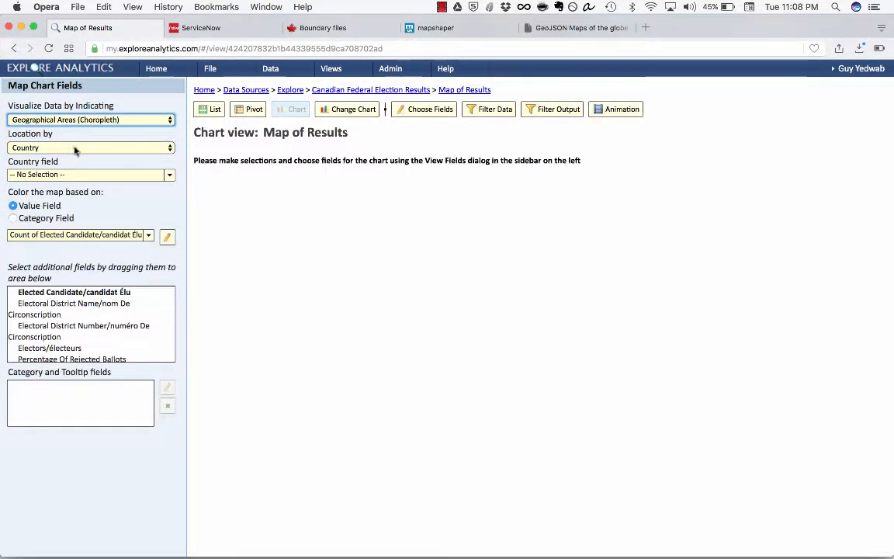
Set the location to Custom with the Canada Provinces map and use Province as the location field.
left_click(74, 147)
left_click(75, 204)
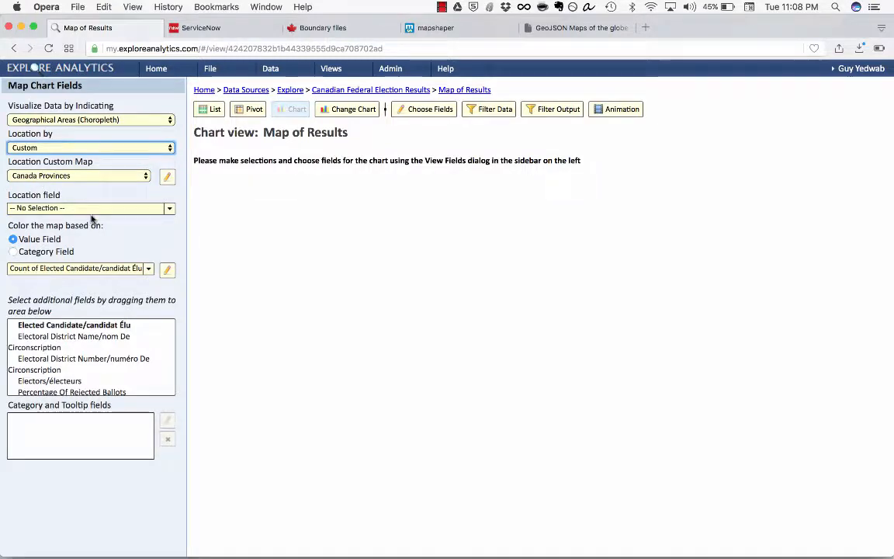
left_click(100, 209)
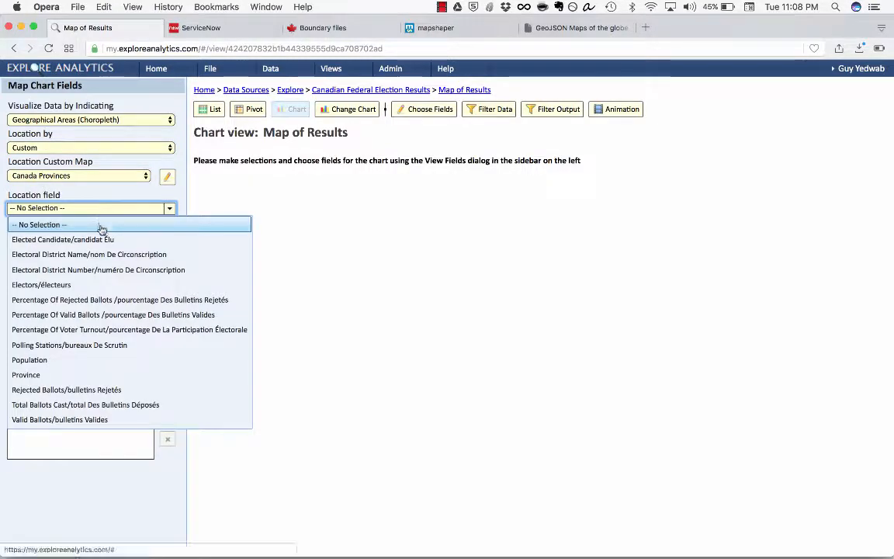
left_click(105, 375)
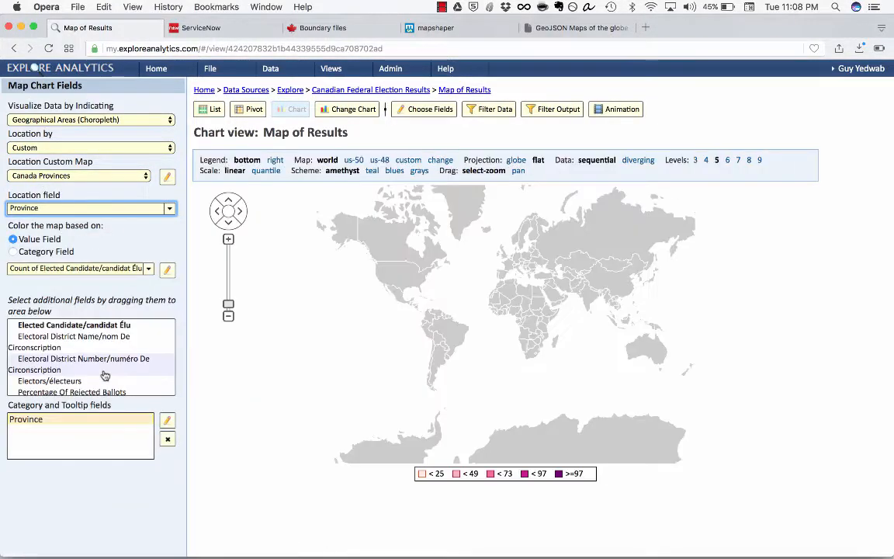
Display the chart on the Canada Provinces custom map instead of the world map.
left_click(406, 161)
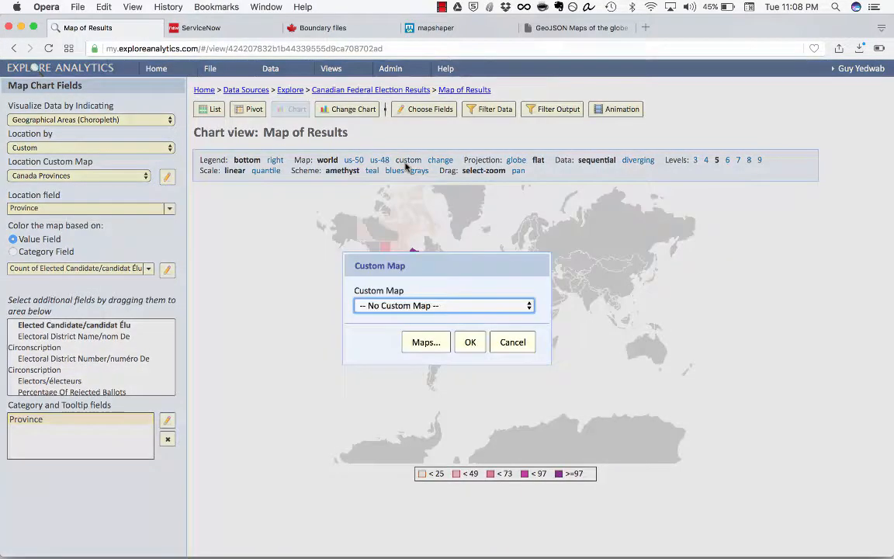
left_click(503, 340)
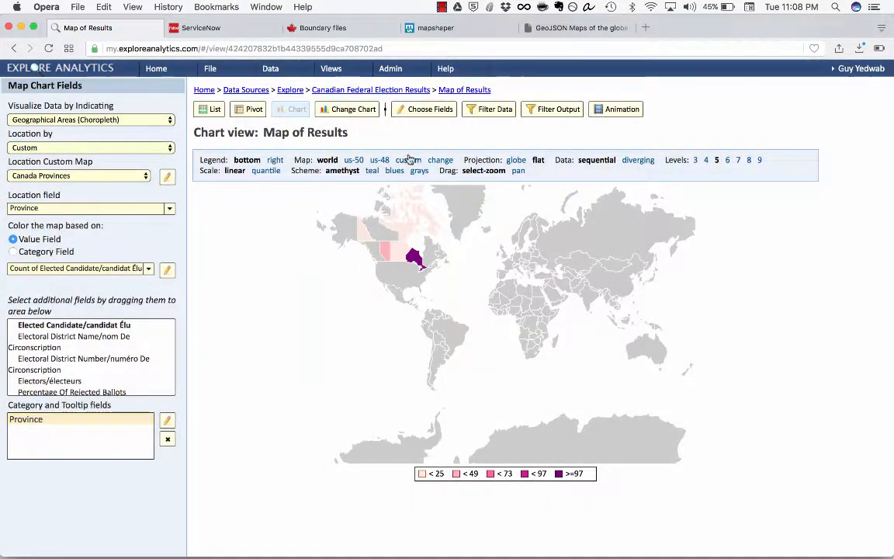
left_click(406, 161)
left_click(465, 305)
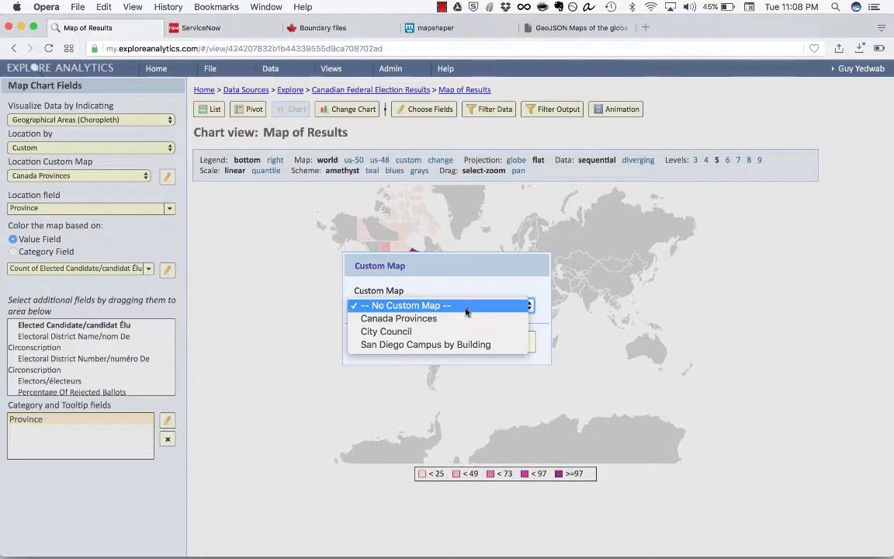
left_click(471, 318)
left_click(473, 342)
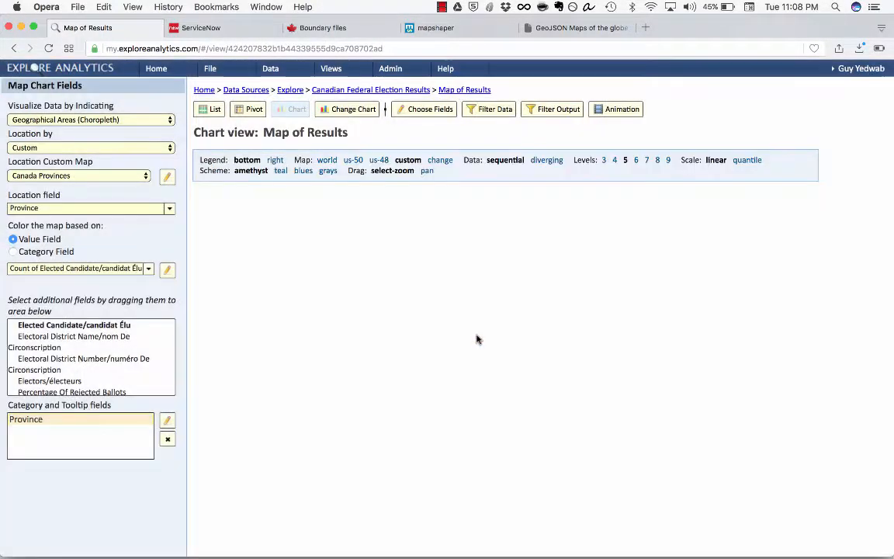
Color the map by the sum of total ballots cast and label that value field Total Ballots Cast.
left_click(149, 269)
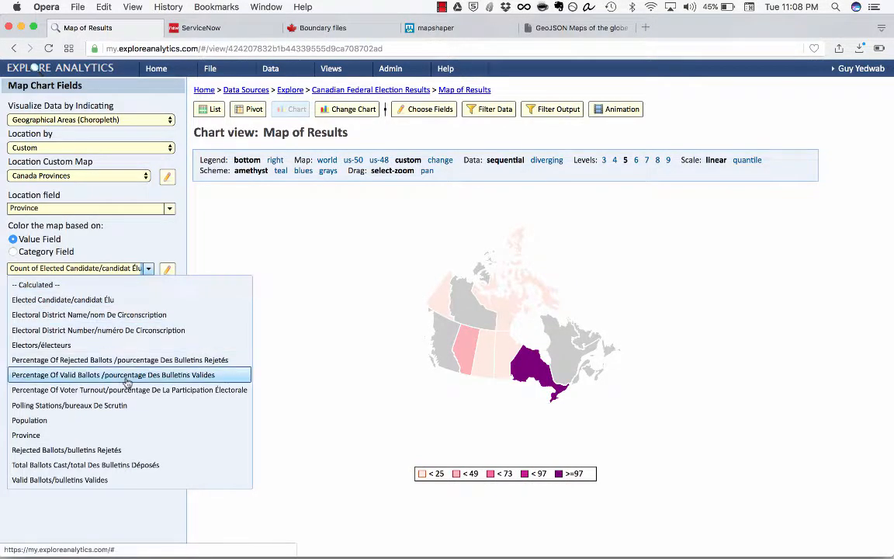
left_click(99, 467)
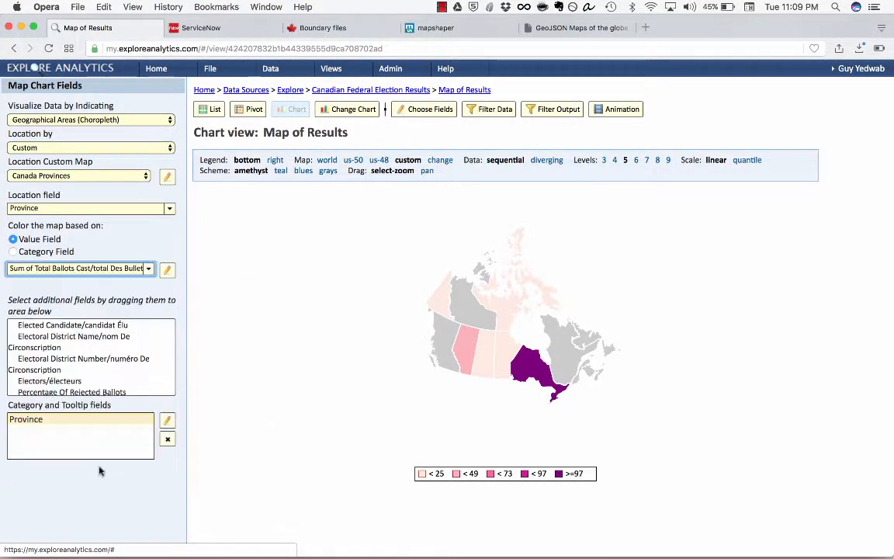
left_click_drag(342, 311, 311, 310)
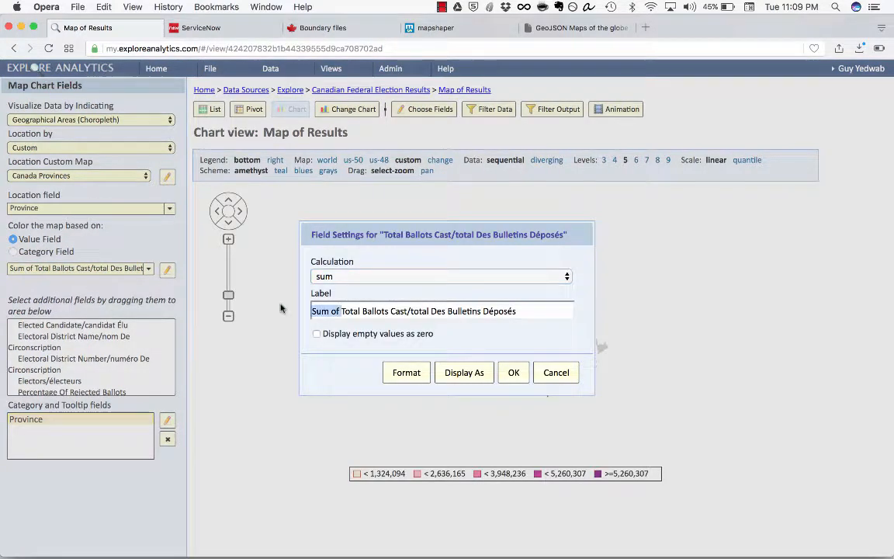
key("BackSpace")
left_click_drag(486, 312, 378, 311)
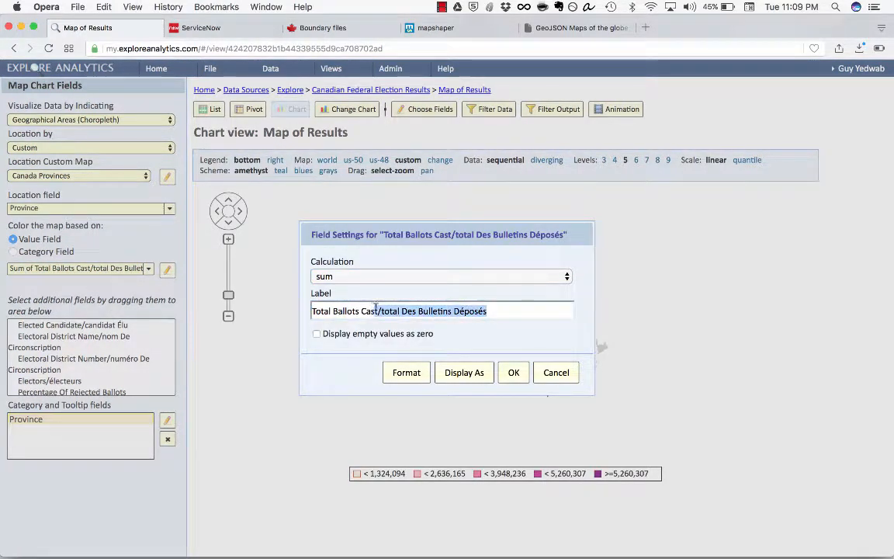
key("BackSpace")
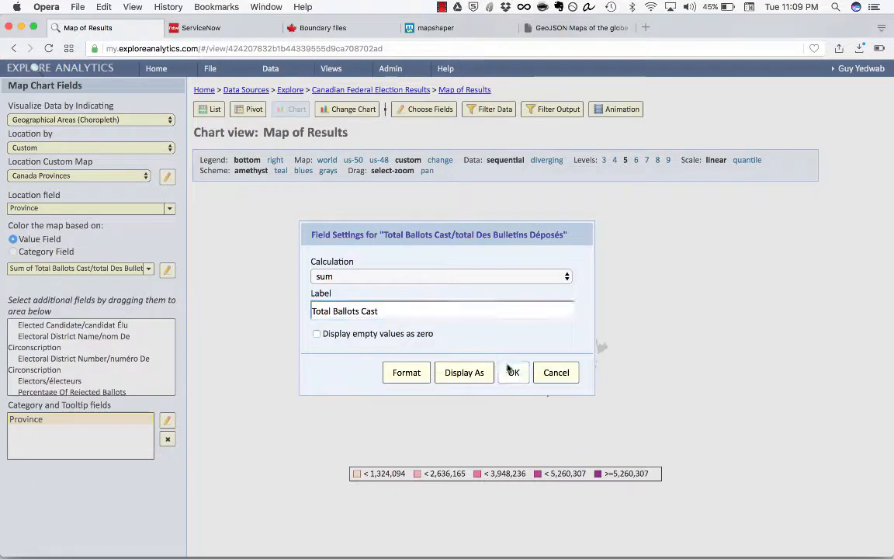
left_click(512, 371)
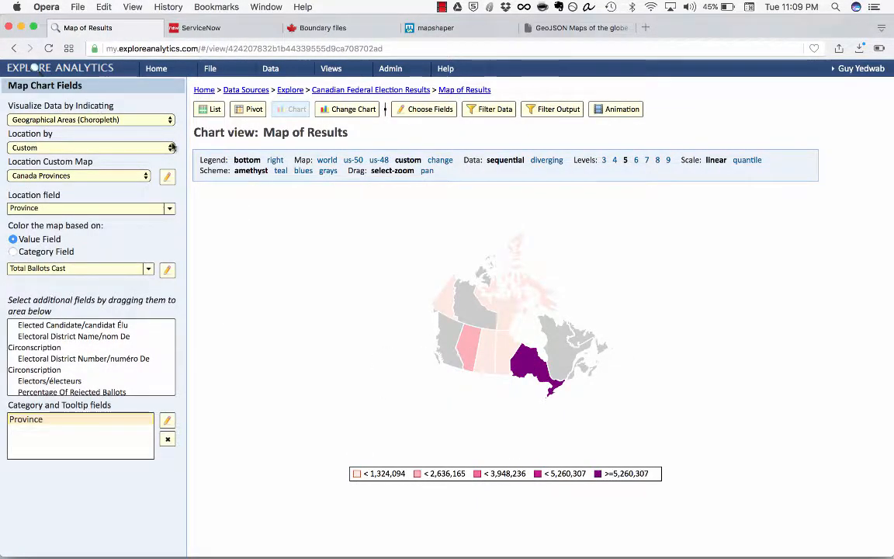
Inspect the total ballots cast for Ontario and Manitoba and check the gray provinces on the map.
mouse_move(515, 377)
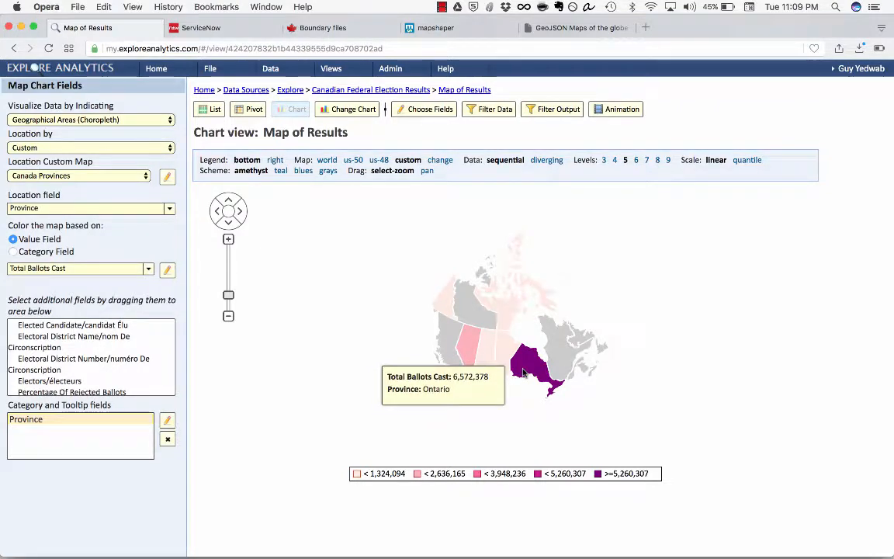
mouse_move(499, 360)
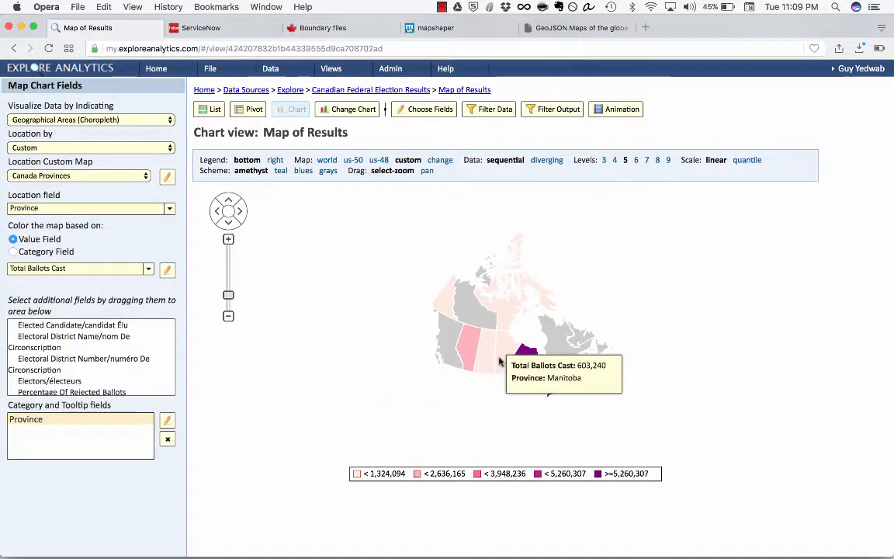
mouse_move(447, 309)
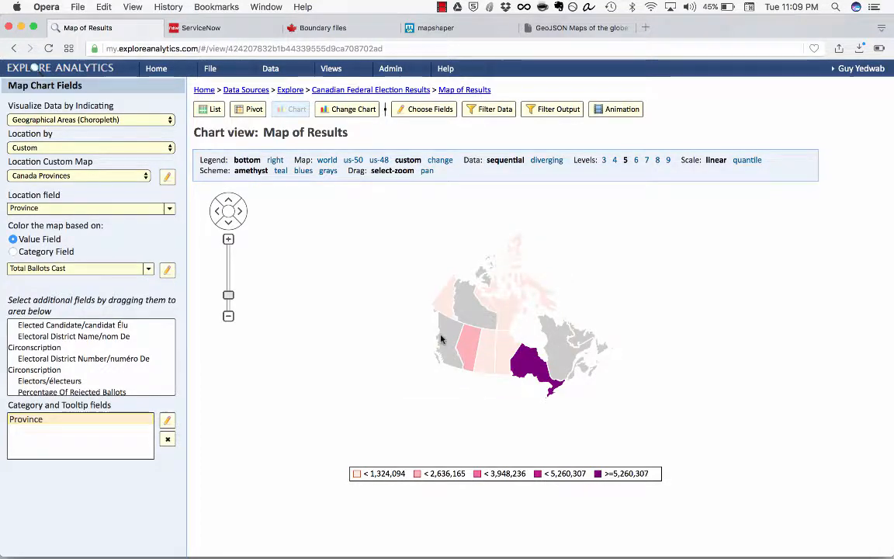
Switch to the list view and examine how the provinces are named in the Province column.
left_click(214, 109)
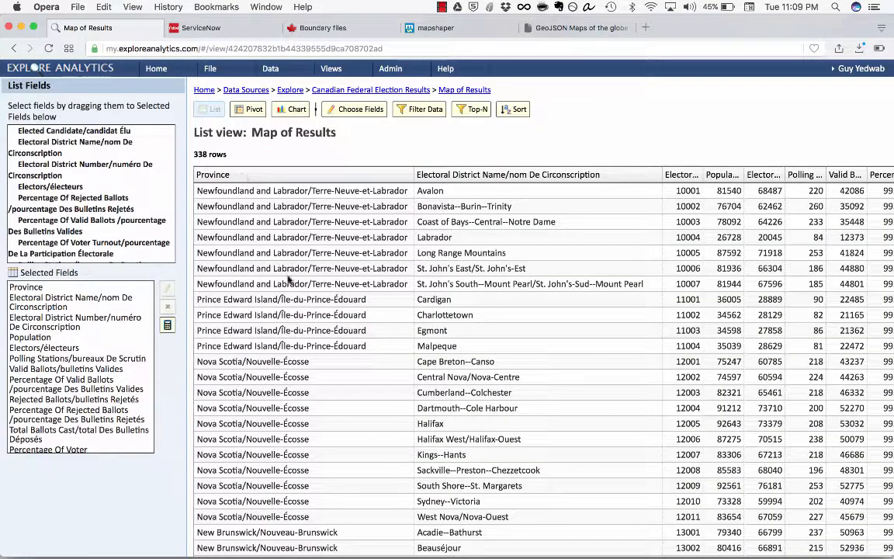
scroll(290, 279, "down", 1)
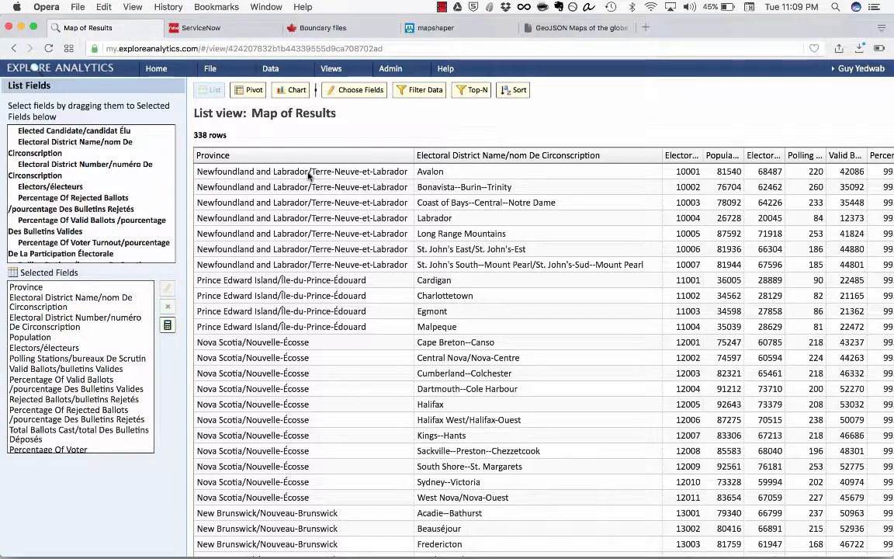
double_click(280, 174)
left_click_drag(280, 174, 409, 172)
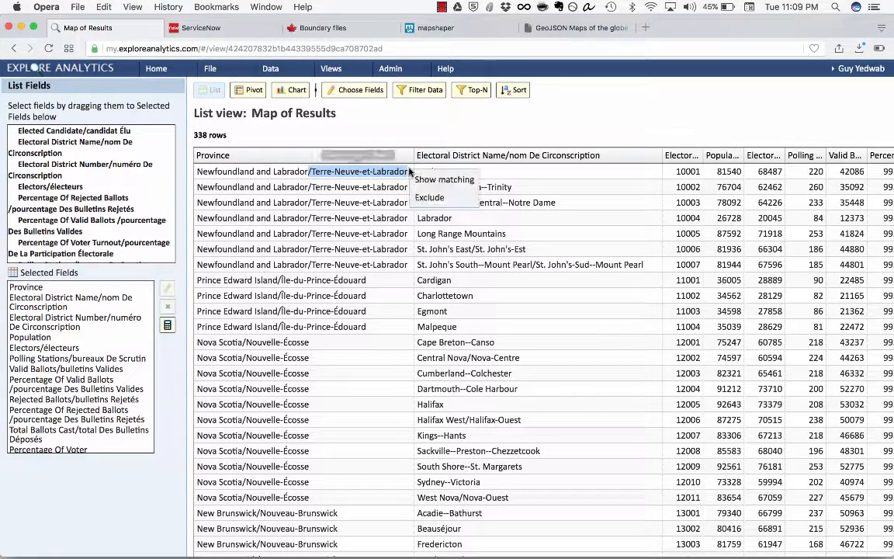
left_click(398, 118)
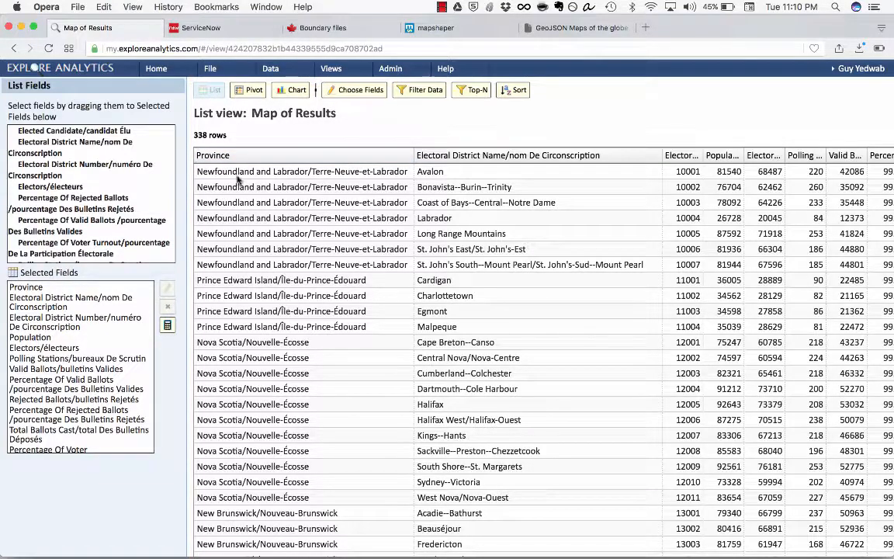
scroll(239, 180, "down", 10)
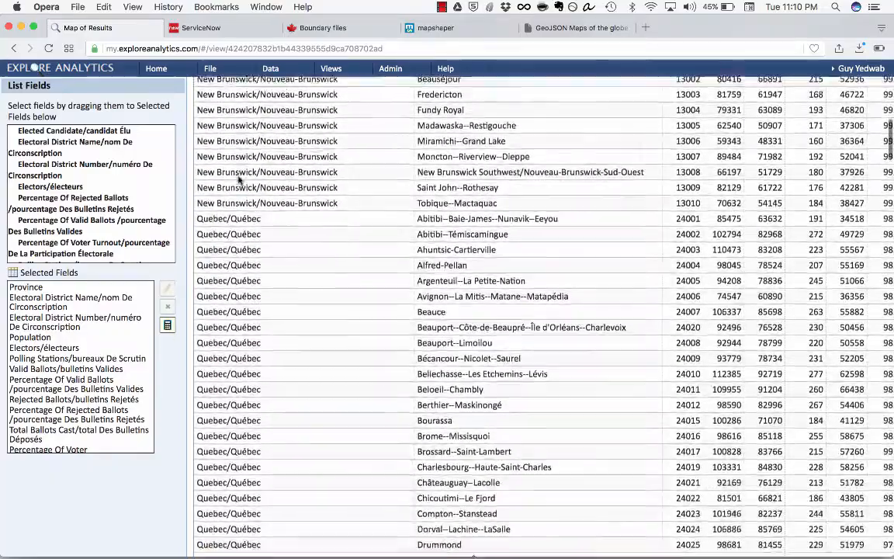
scroll(239, 179, "down", 15)
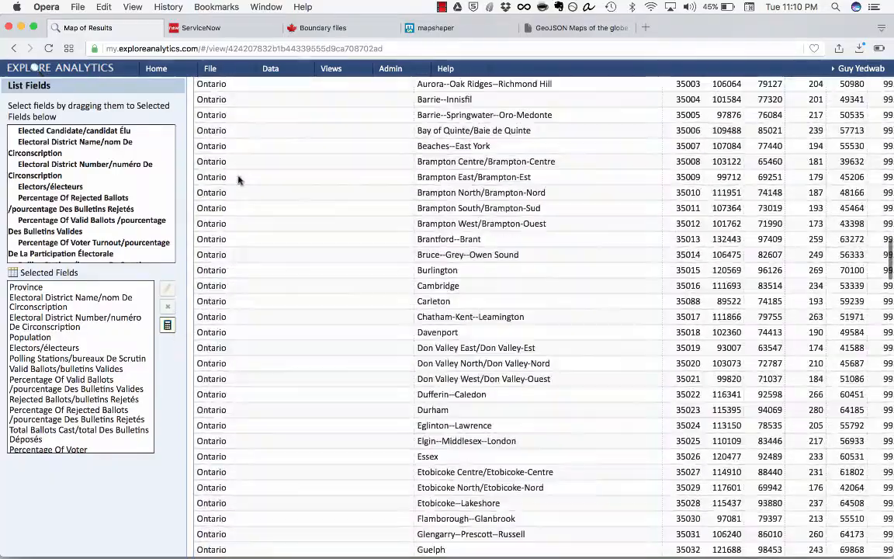
scroll(239, 179, "down", 10)
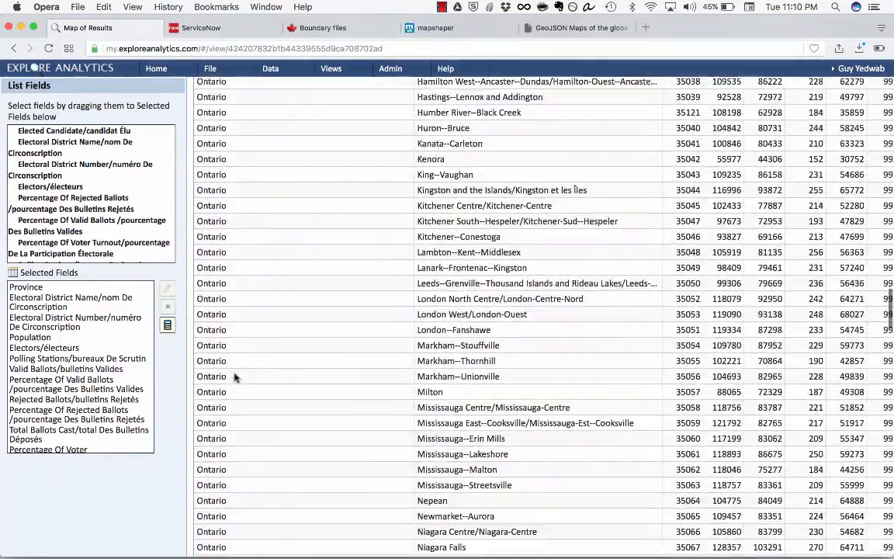
scroll(235, 377, "up", 20)
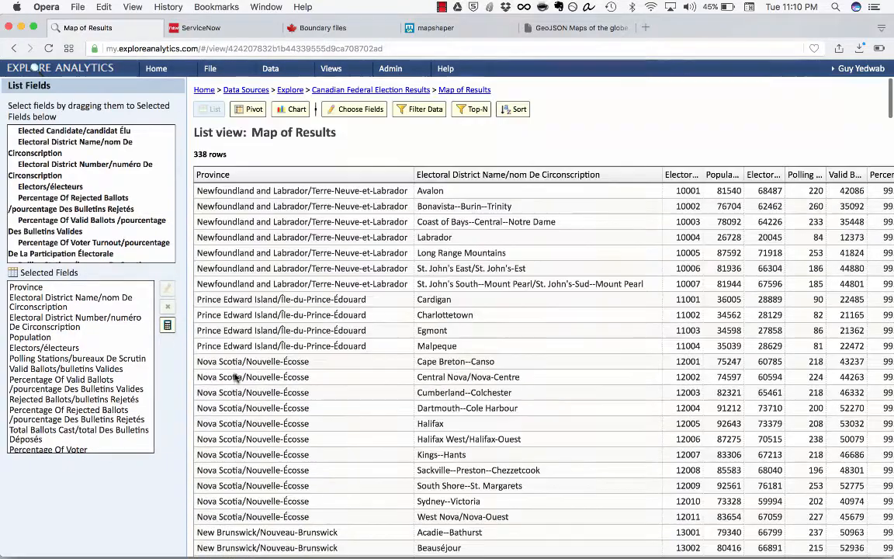
Start a calculated field with the calculation DELIMITER_SELECT('/', "Province",1), moving the dialog aside to see the Province column.
left_click(167, 327)
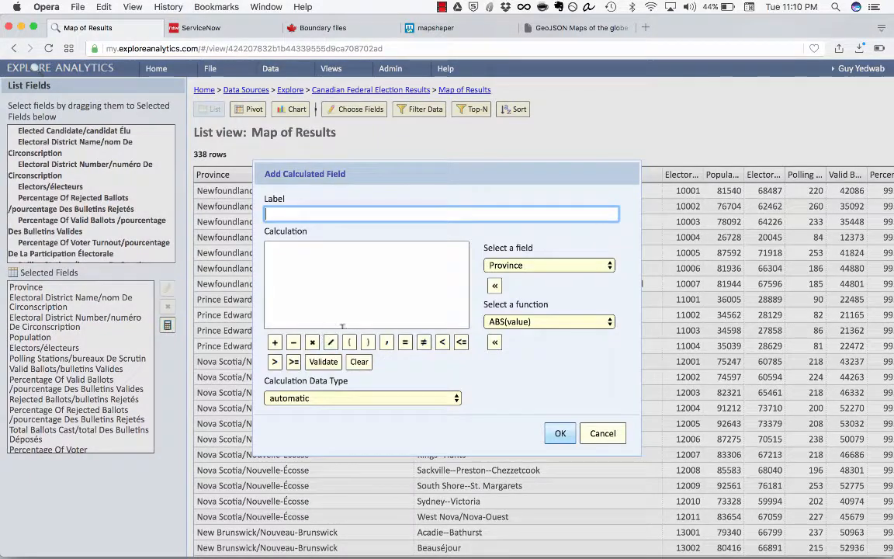
left_click(516, 322)
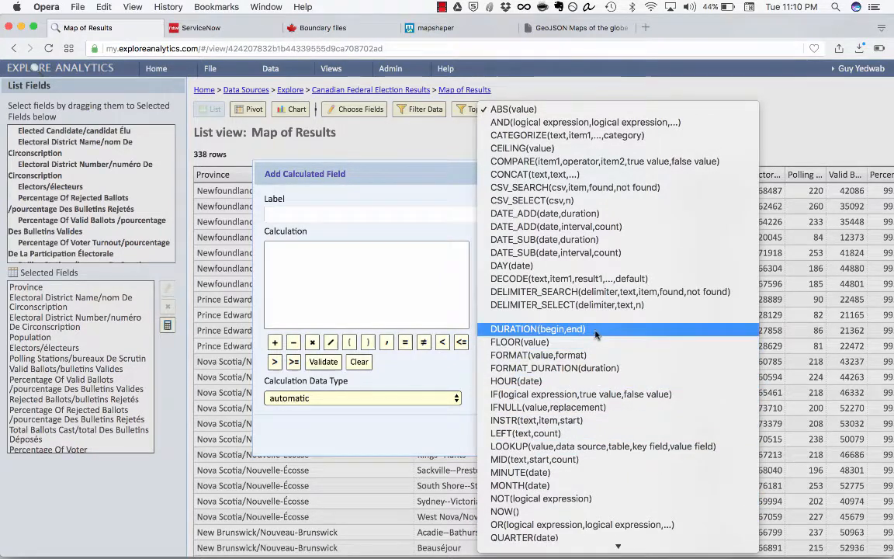
left_click(610, 305)
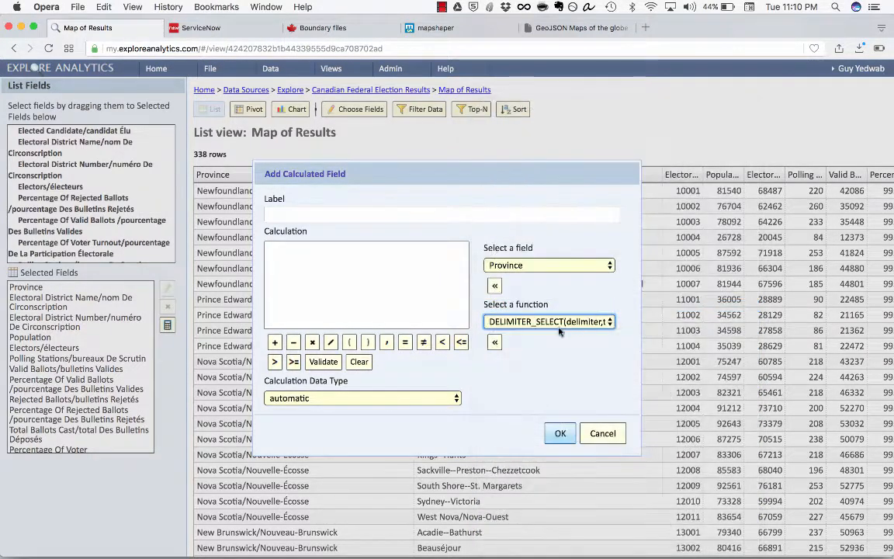
left_click(494, 342)
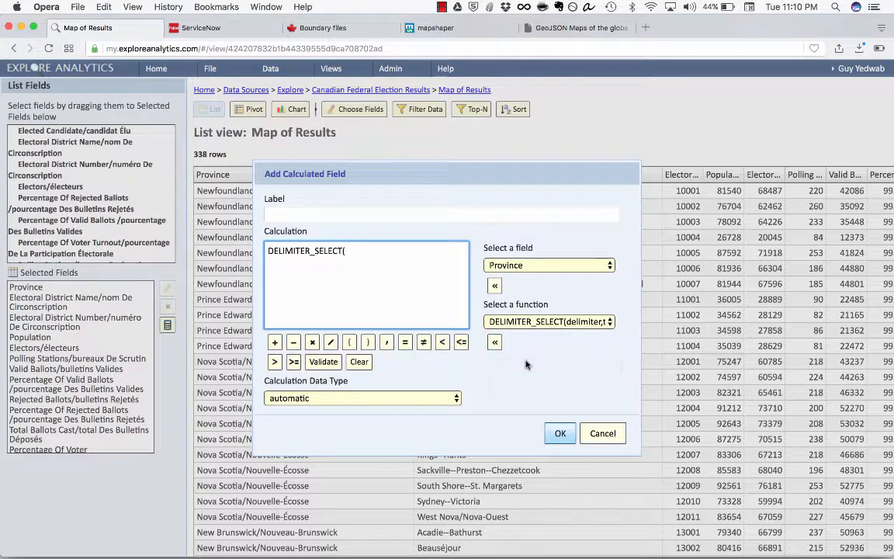
left_click_drag(338, 172, 475, 171)
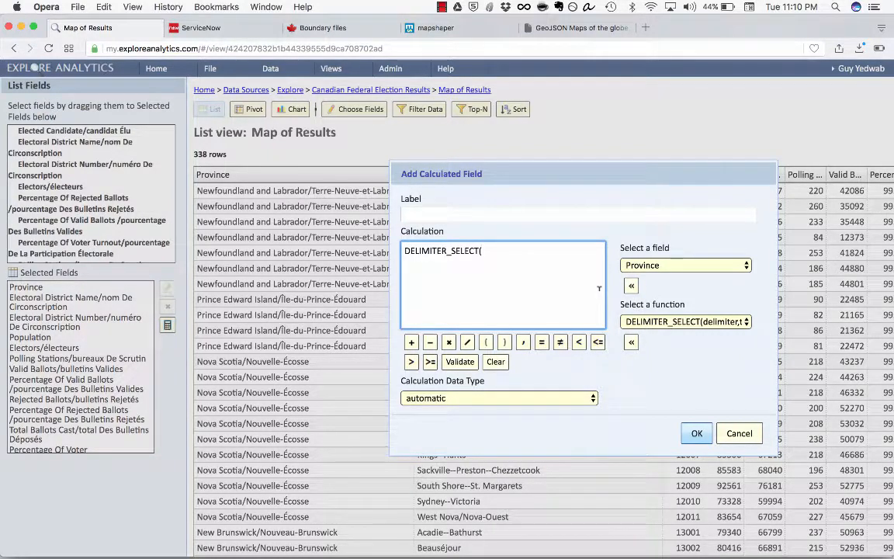
type("'/',")
left_click(631, 285)
type("1")
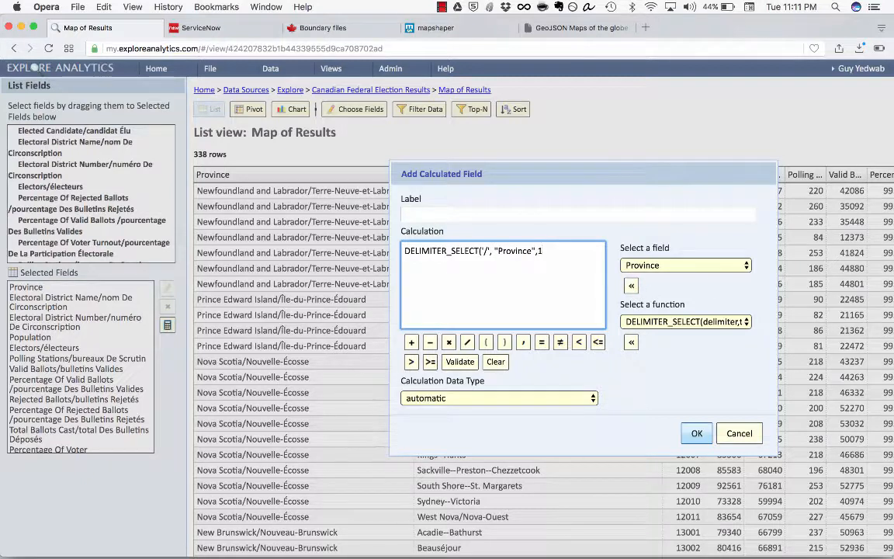
Label the calculated field Province (English).
left_click(604, 207)
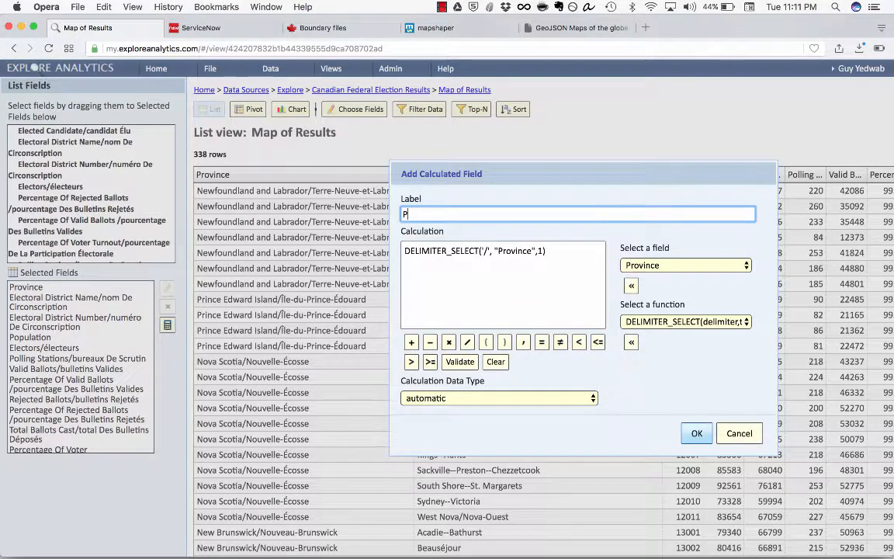
type("Province (")
key("BackSpace")
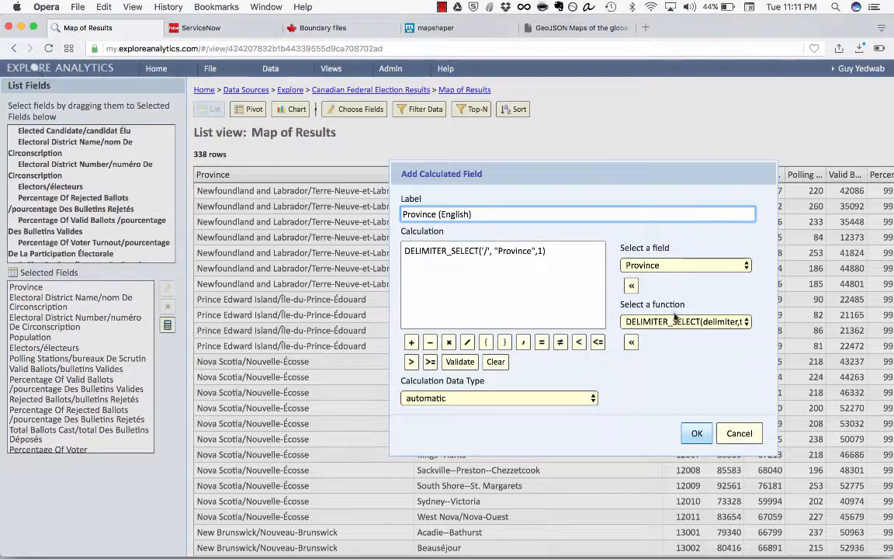
Save the Province (English) calculated field and place it directly after Province in the selected fields.
left_click(696, 433)
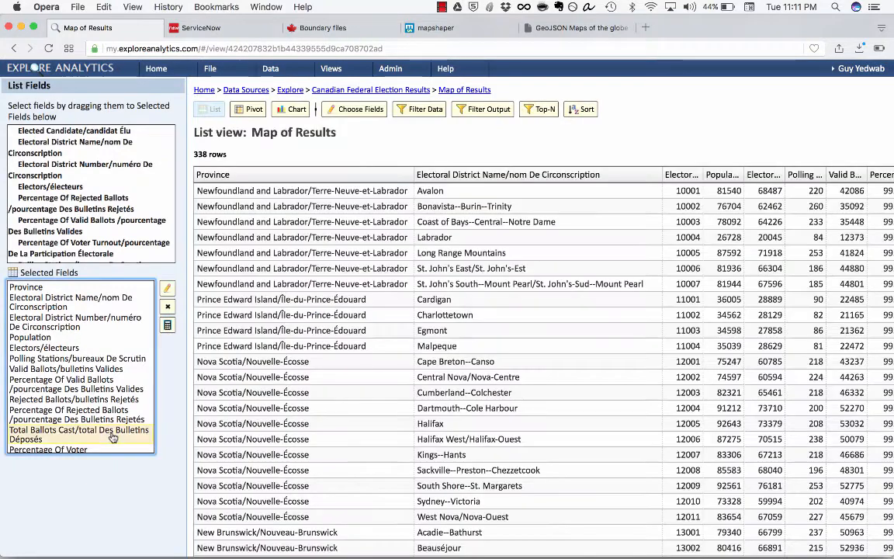
scroll(113, 438, "down", 2)
left_click_drag(84, 448, 77, 299)
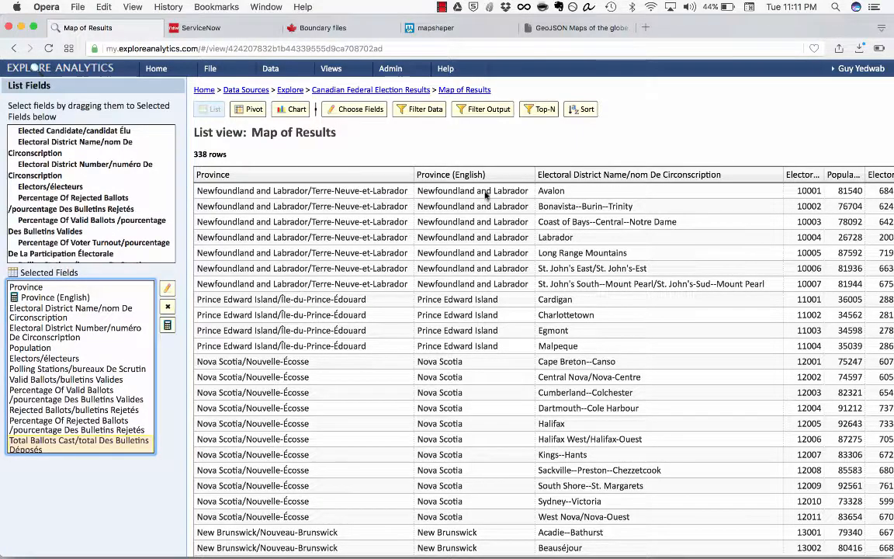
Check the Province (English) values against the original Province column throughout the list.
scroll(482, 299, "down", 5)
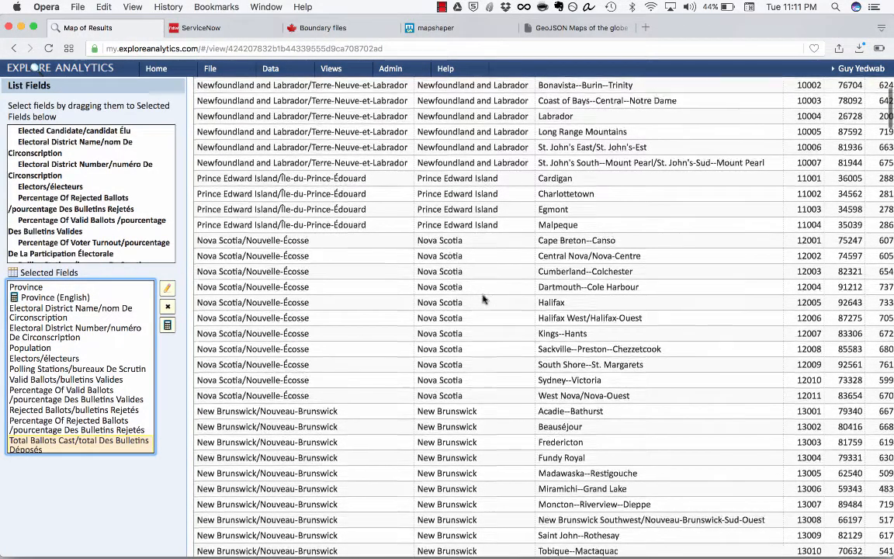
scroll(482, 299, "down", 10)
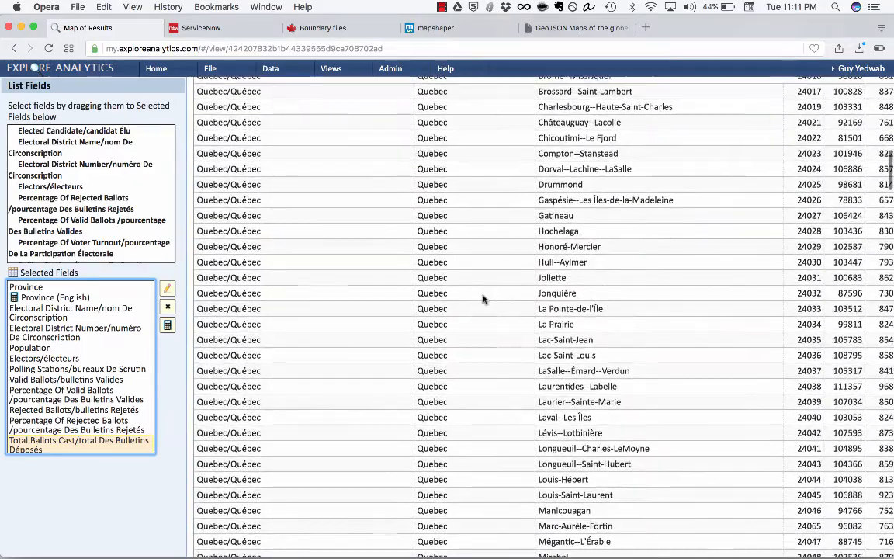
scroll(483, 299, "down", 18)
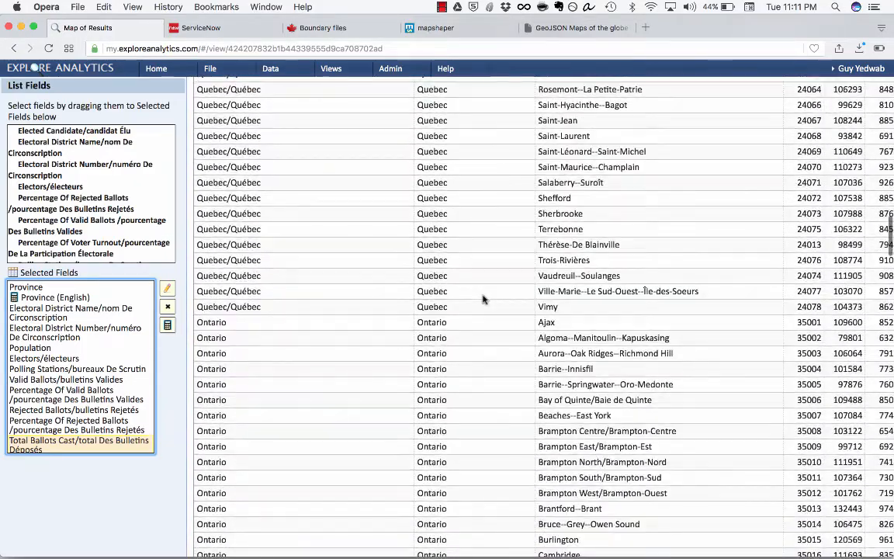
scroll(483, 299, "down", 7)
scroll(482, 299, "up", 20)
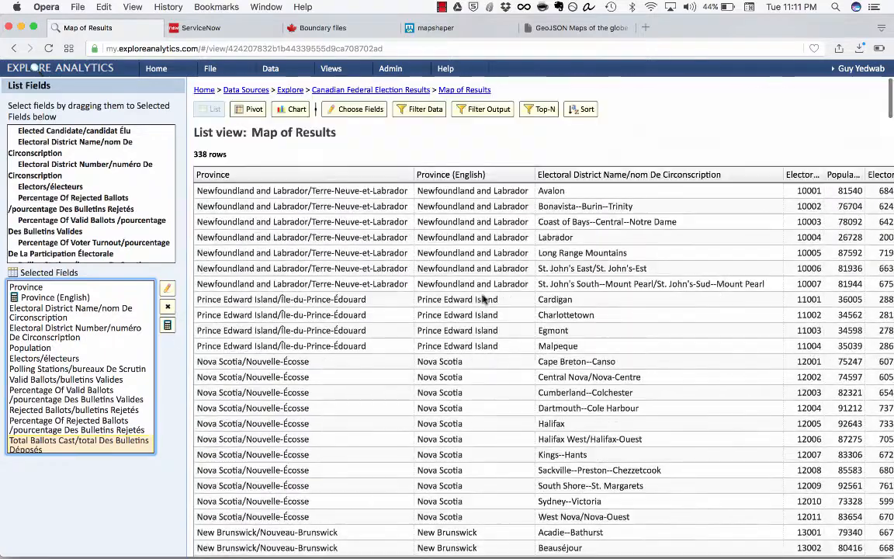
Create a composite view on this view named Map of Results (Cleaned).
left_click(210, 70)
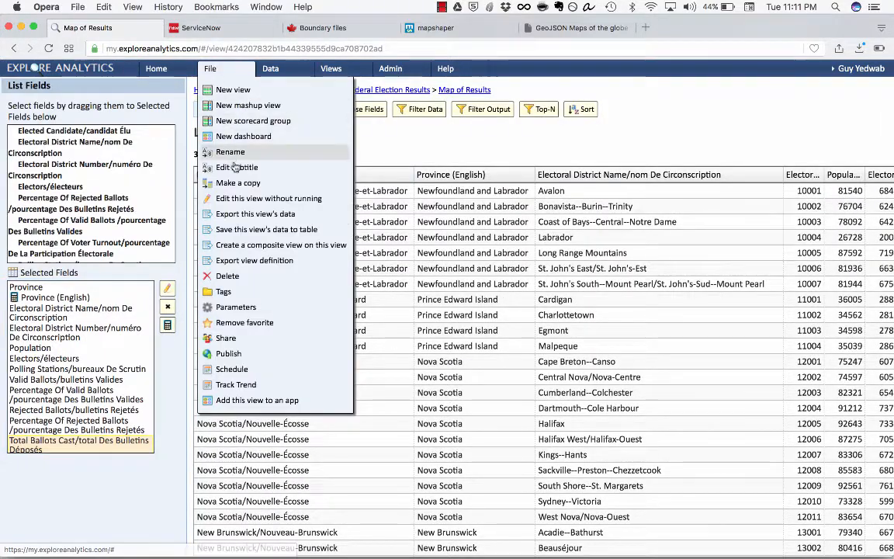
left_click(251, 244)
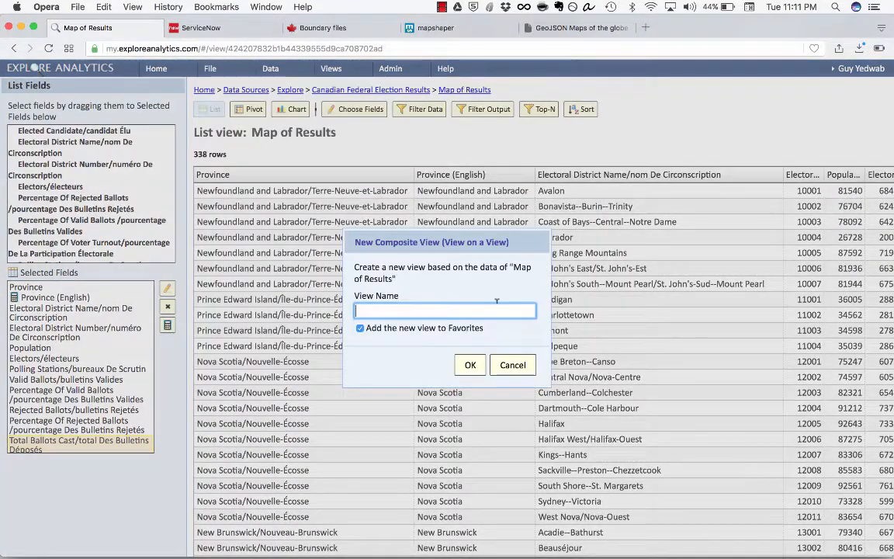
type("Map of Results (Cle")
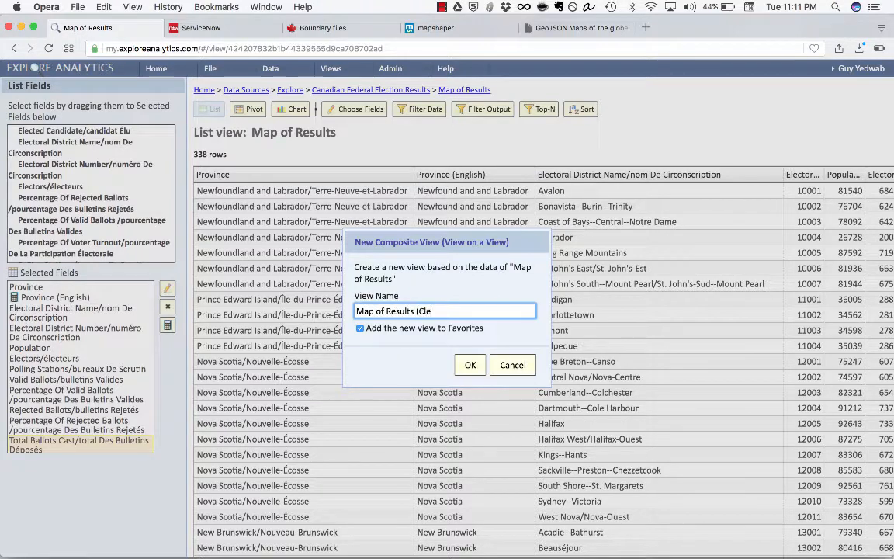
type("aned)")
left_click(470, 365)
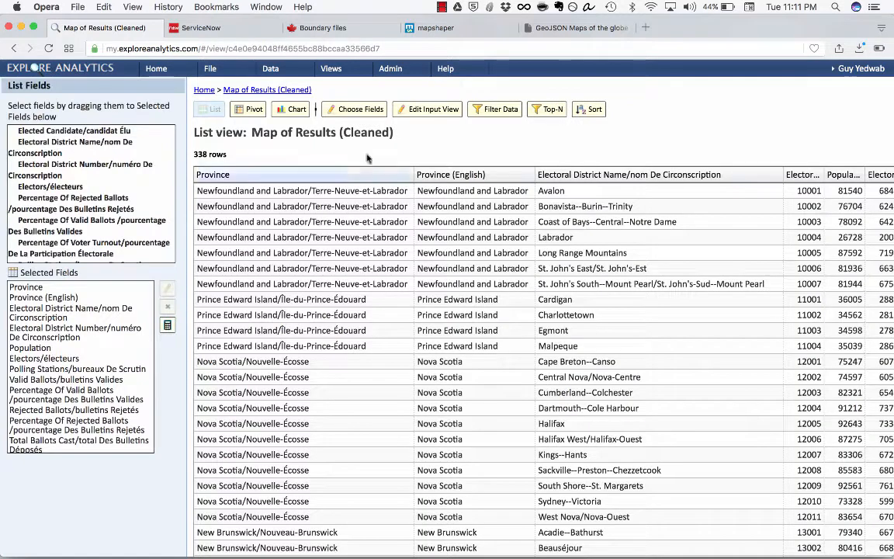
Chart the cleaned results view as a map.
left_click(297, 109)
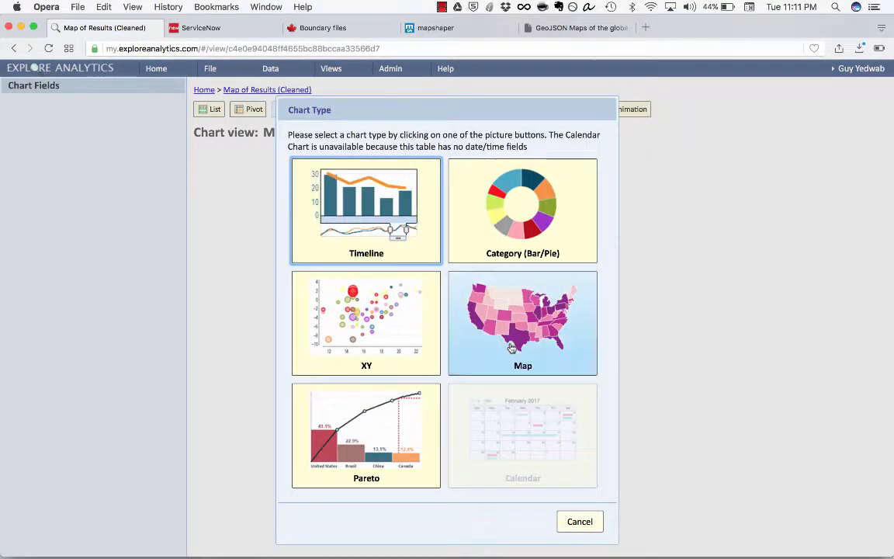
left_click(510, 347)
left_click(511, 347)
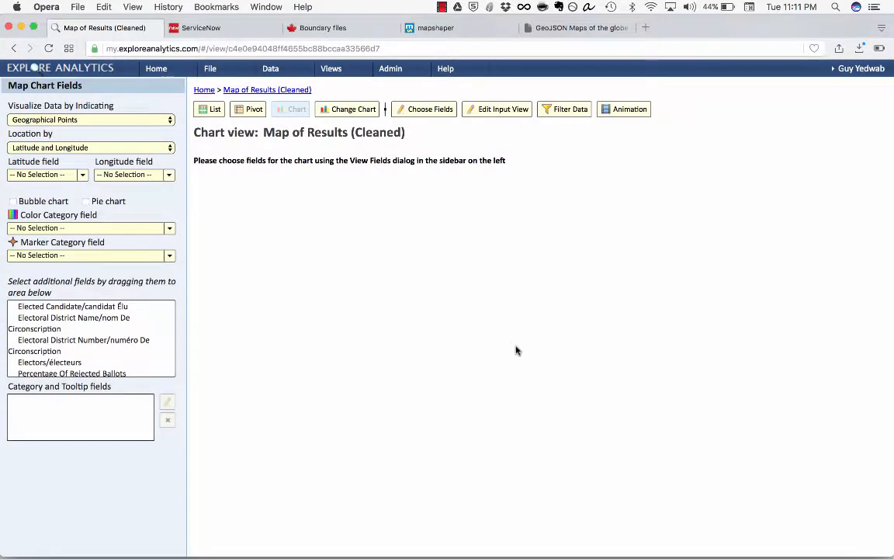
Set the chart to Geographical Areas (Choropleth) located by a custom map, with Province (English) as the location field.
left_click(56, 148)
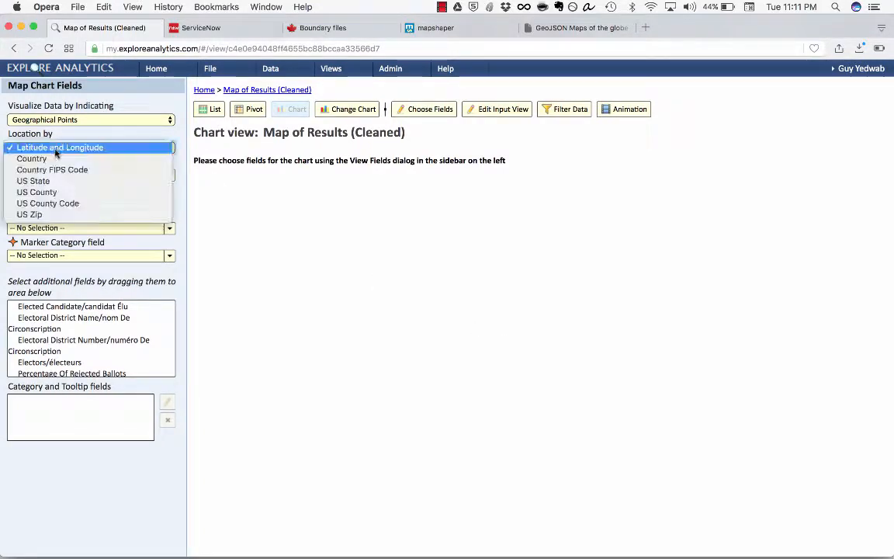
left_click(113, 151)
left_click(114, 121)
left_click(126, 132)
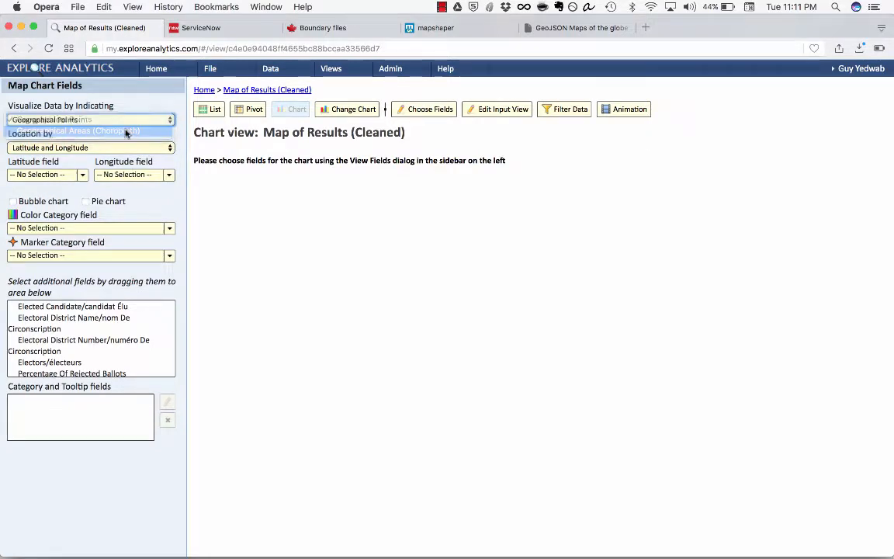
left_click(116, 148)
left_click(109, 196)
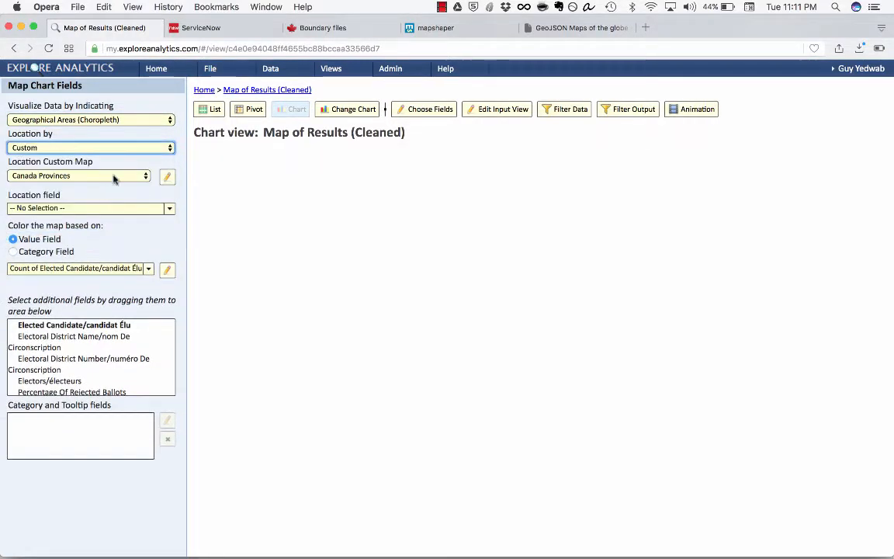
left_click(93, 208)
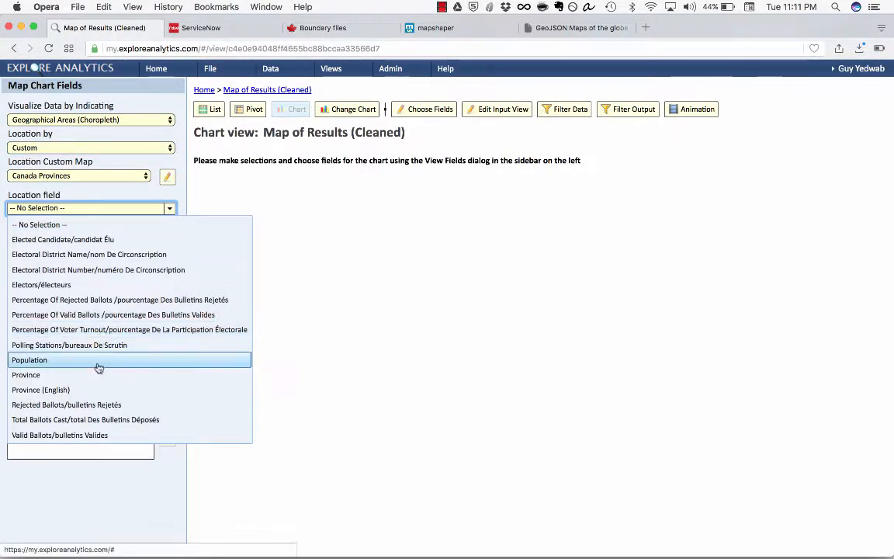
left_click(62, 390)
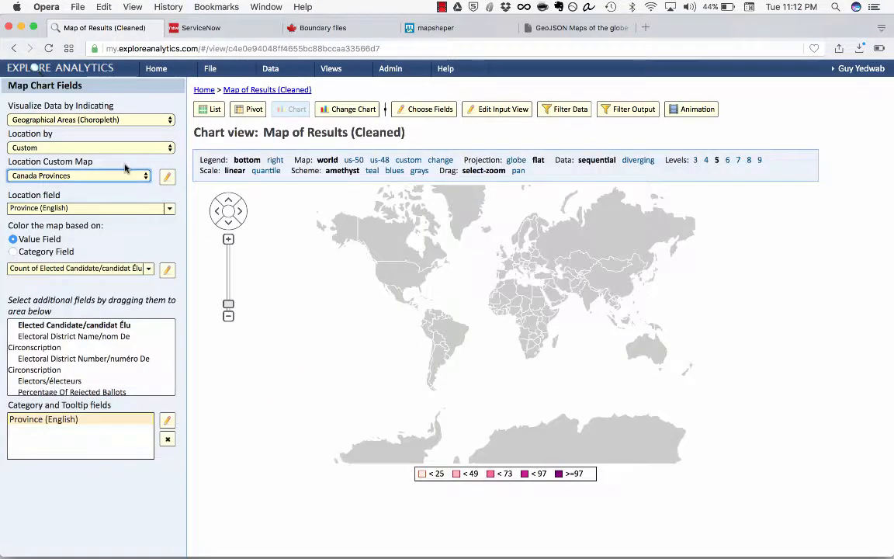
Color the map by the sum of total ballots cast and shorten the value field's label to Total Ballots Cast.
left_click(117, 268)
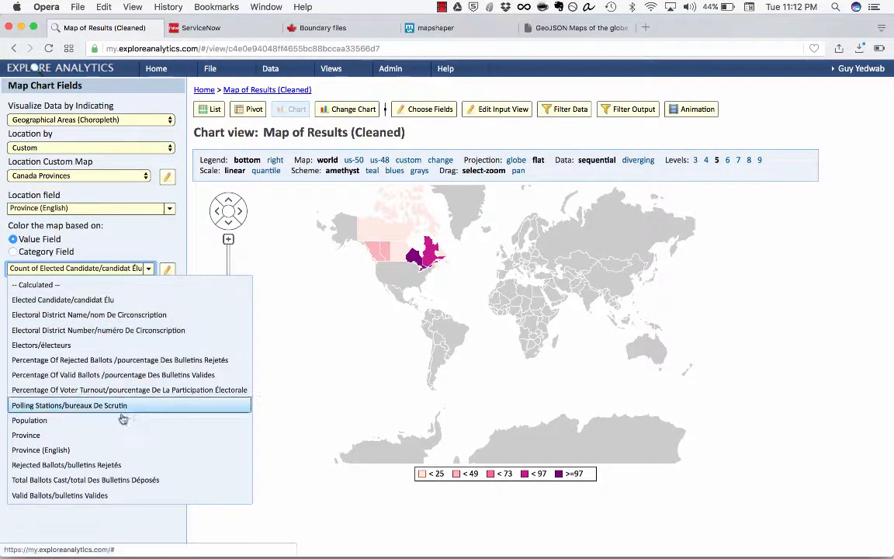
left_click(101, 480)
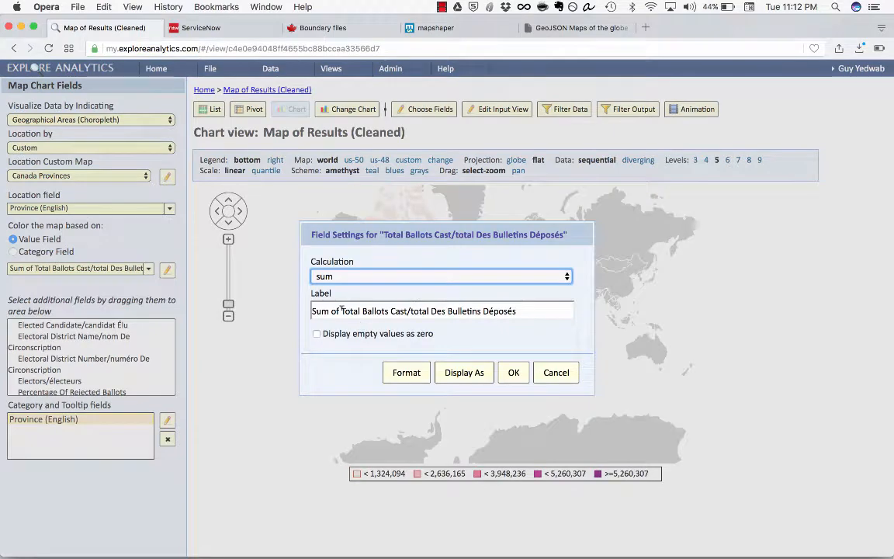
left_click_drag(341, 311, 311, 311)
key("BackSpace")
key("End")
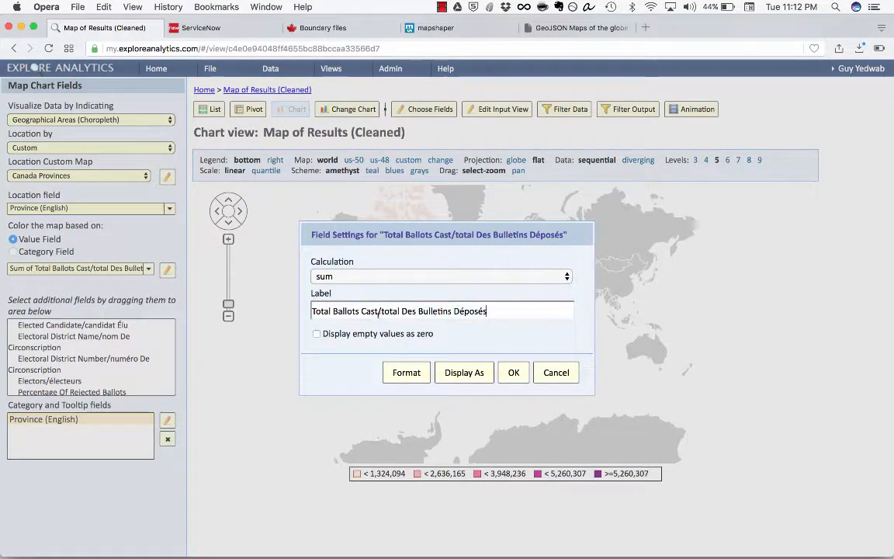
left_click(379, 310, "shift")
key("BackSpace")
key("Return")
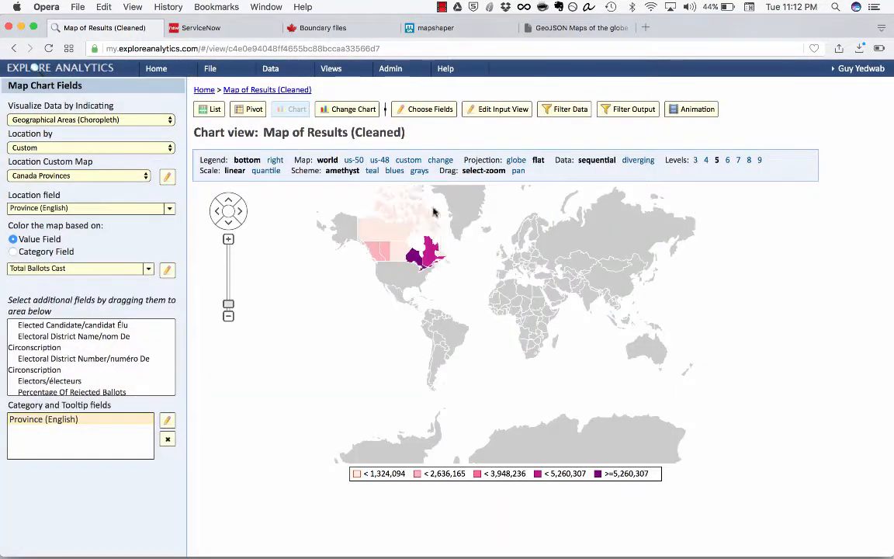
Replace the world background map with the custom Canada Provinces map.
left_click(408, 160)
left_click(431, 305)
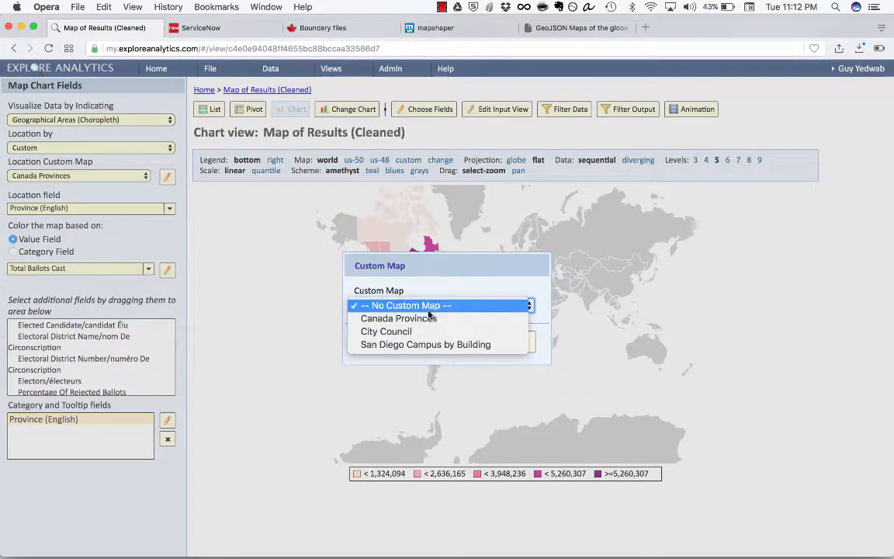
left_click(403, 318)
left_click(467, 342)
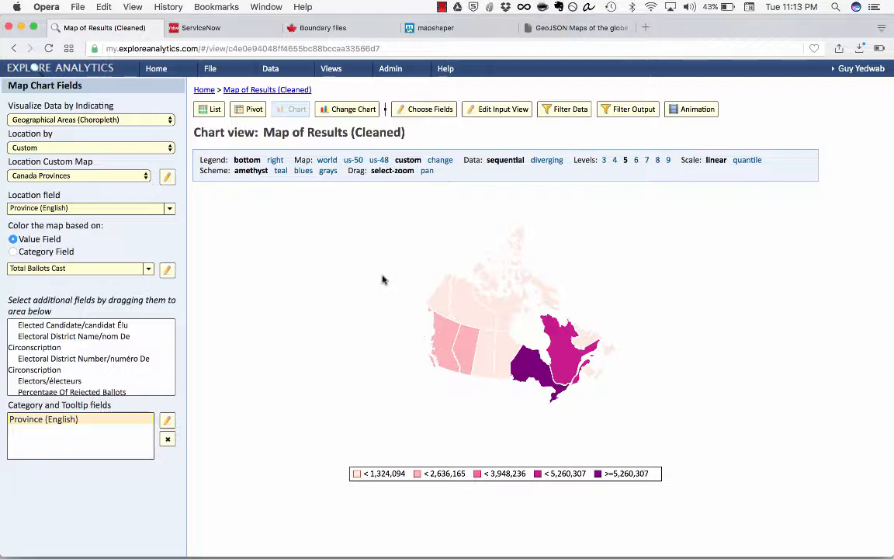
Start publishing a live copy of the map view and shorten its title to Map of Results.
left_click(210, 69)
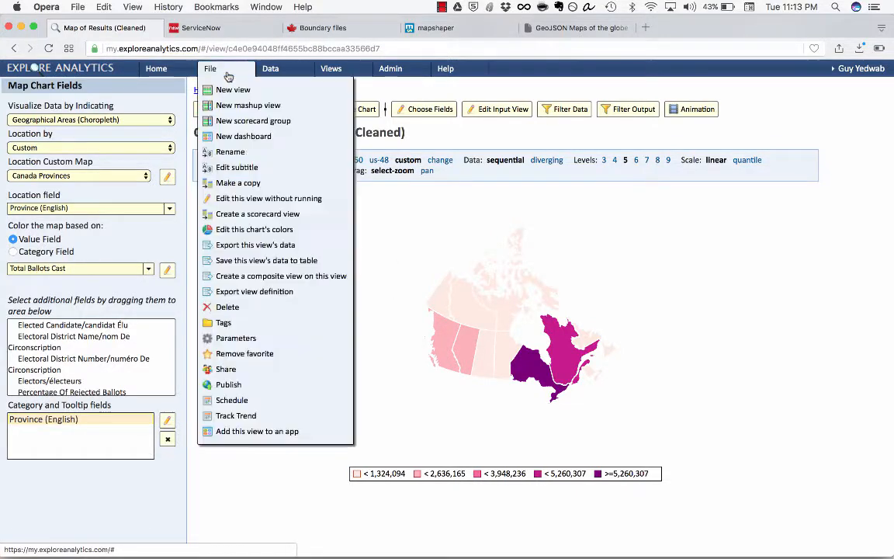
left_click(277, 387)
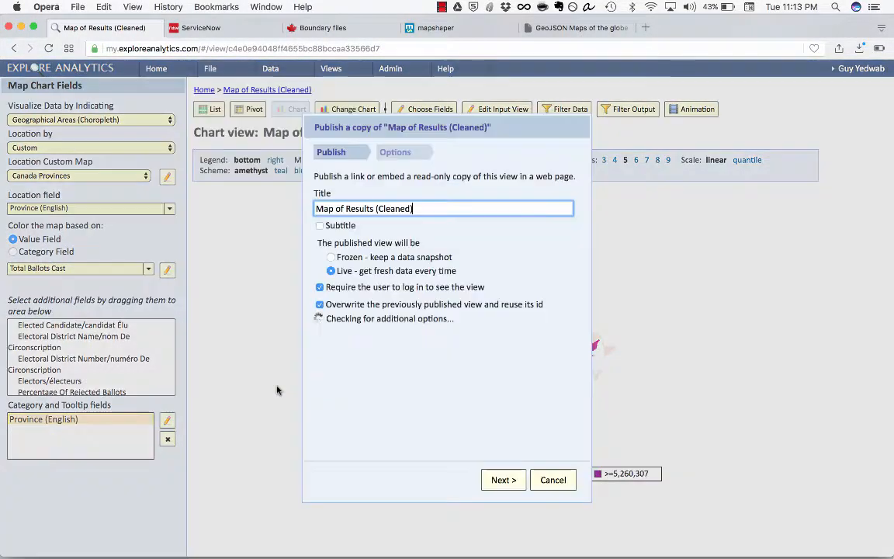
left_click(332, 271)
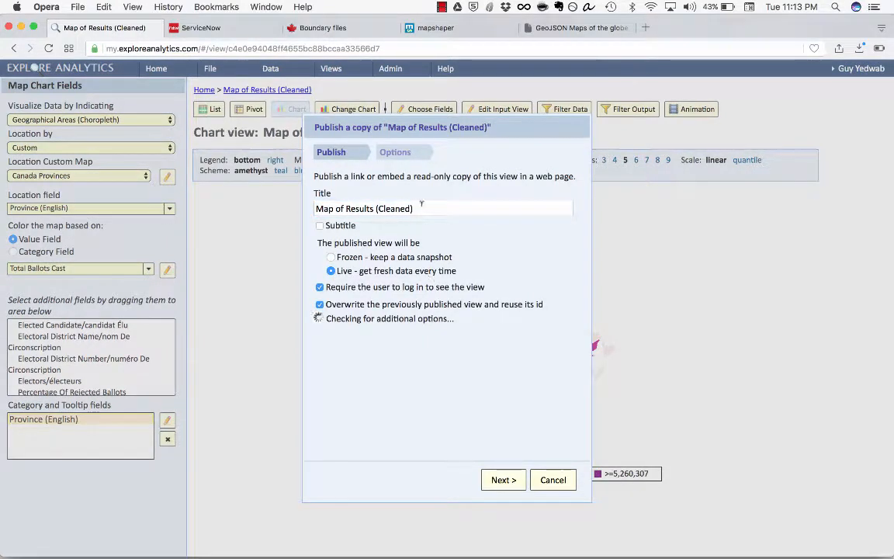
left_click_drag(375, 209, 513, 208)
key("BackSpace")
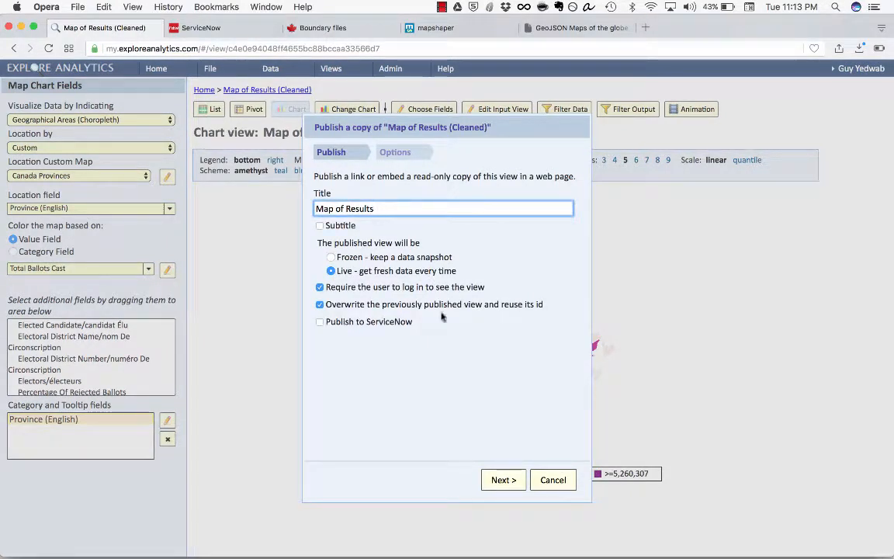
Enable publishing to ServiceNow with the ServiceNow data source and advance through the publishing settings.
left_click(383, 321)
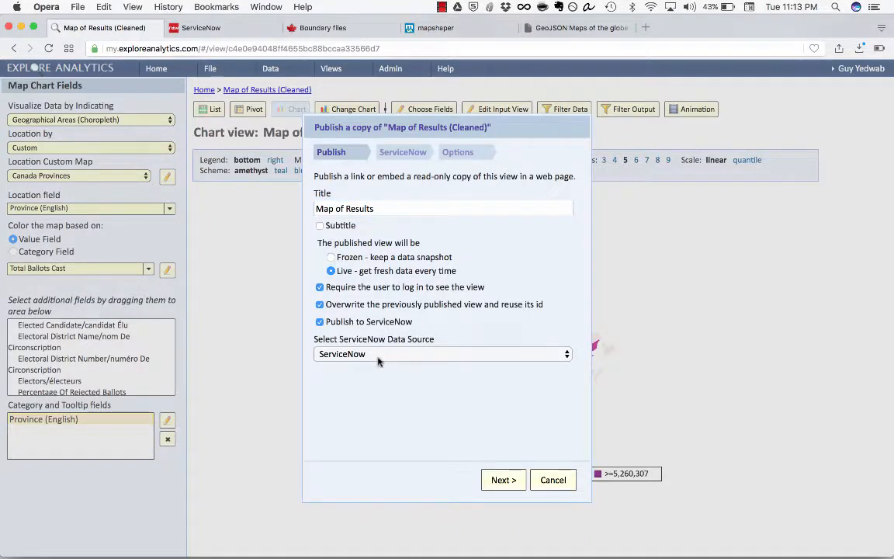
left_click(378, 358)
left_click(378, 358)
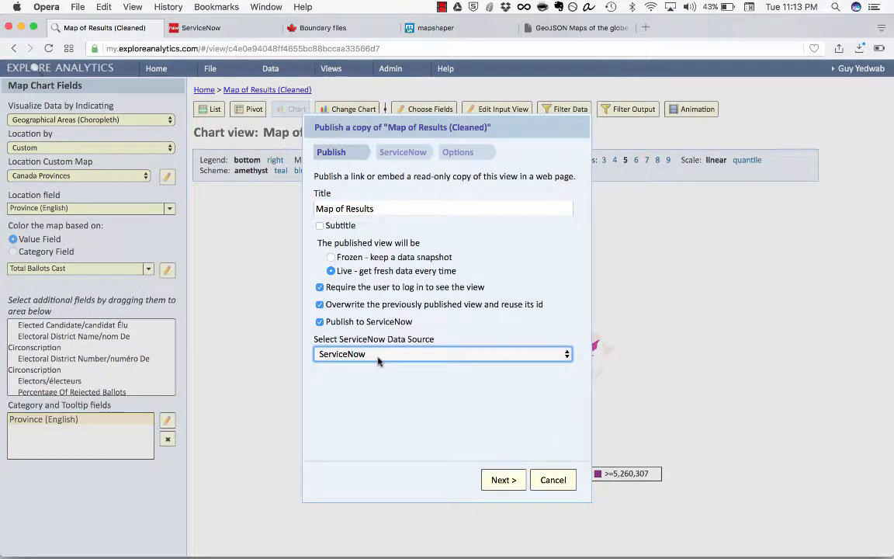
left_click(512, 481)
left_click(512, 481)
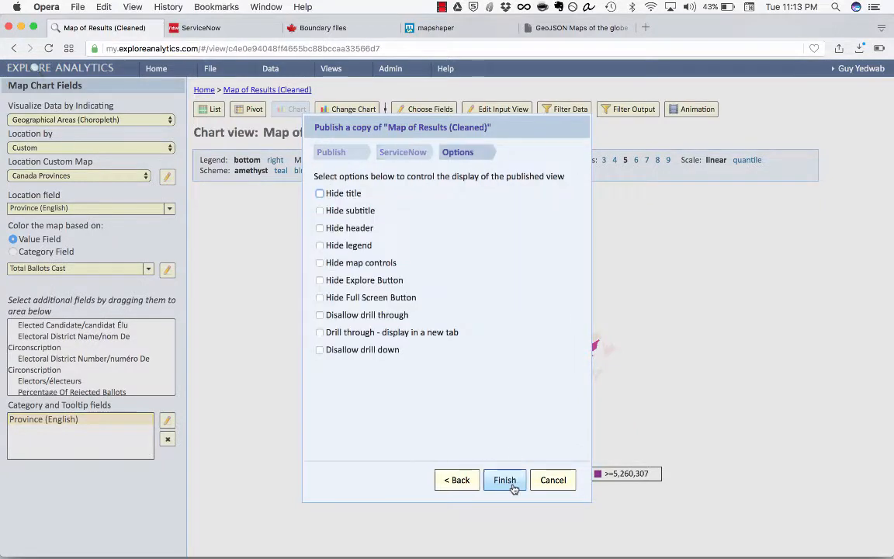
Go back to set the ServiceNow content block's height to 800 pixels, and finish publishing.
left_click(457, 480)
double_click(370, 296)
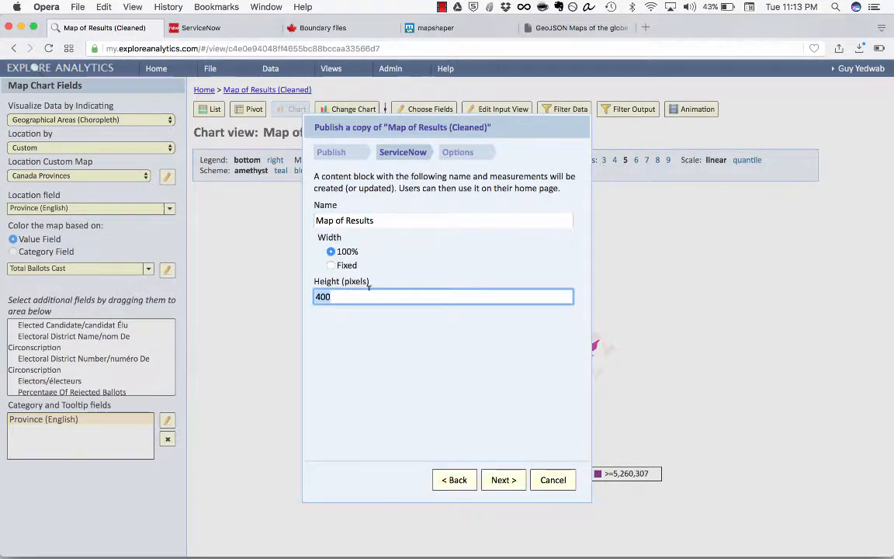
key("BackSpace")
type("800")
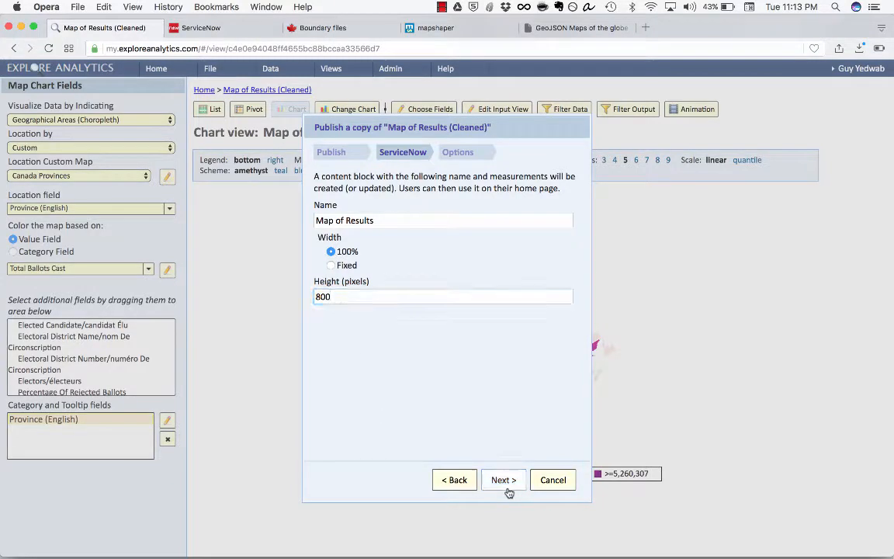
left_click(505, 483)
left_click(506, 483)
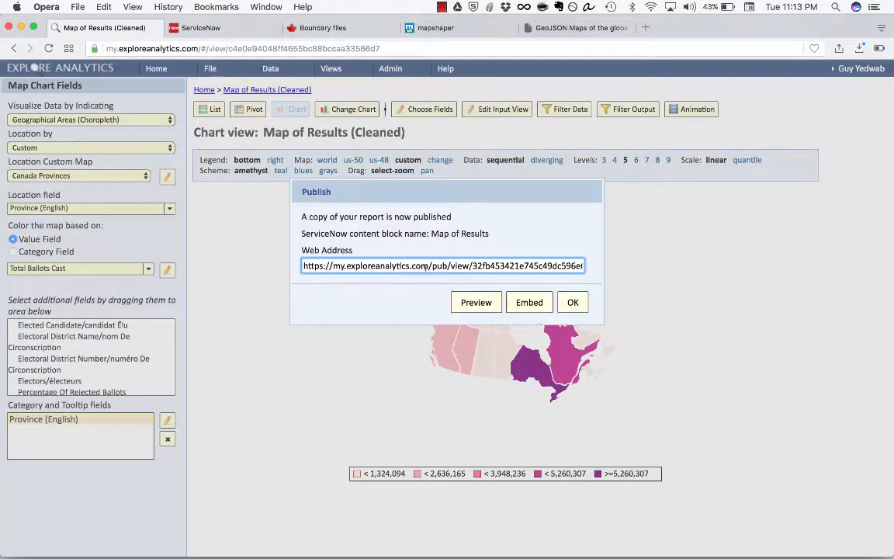
Show the embed HTML code for the published view and select all of it.
left_click(532, 305)
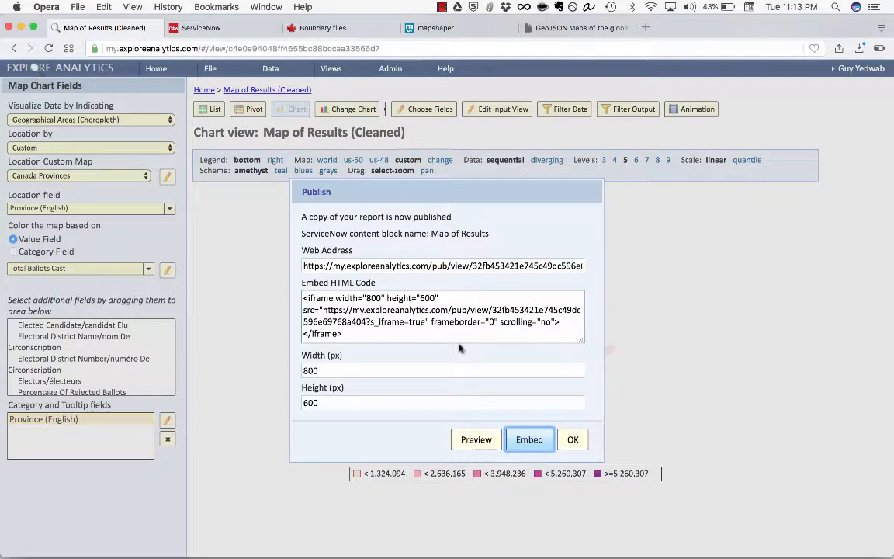
left_click(429, 293)
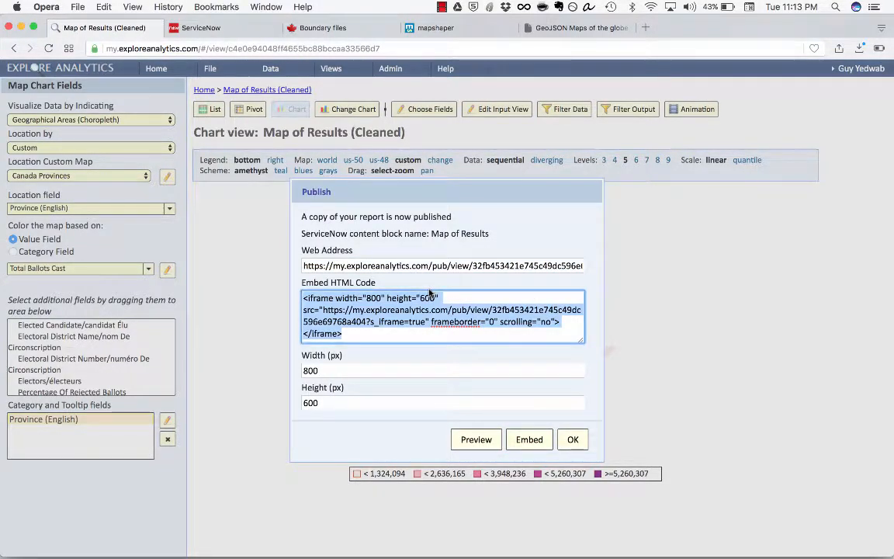
Switch to ServiceNow and start adding content to My Homepage 2 from the Explore Analytics category.
left_click(589, 192)
left_click(211, 27)
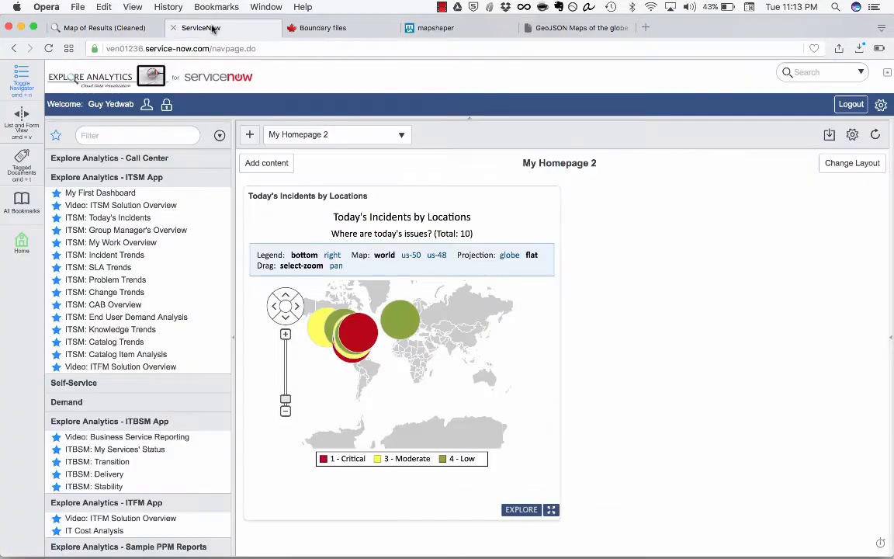
left_click(261, 162)
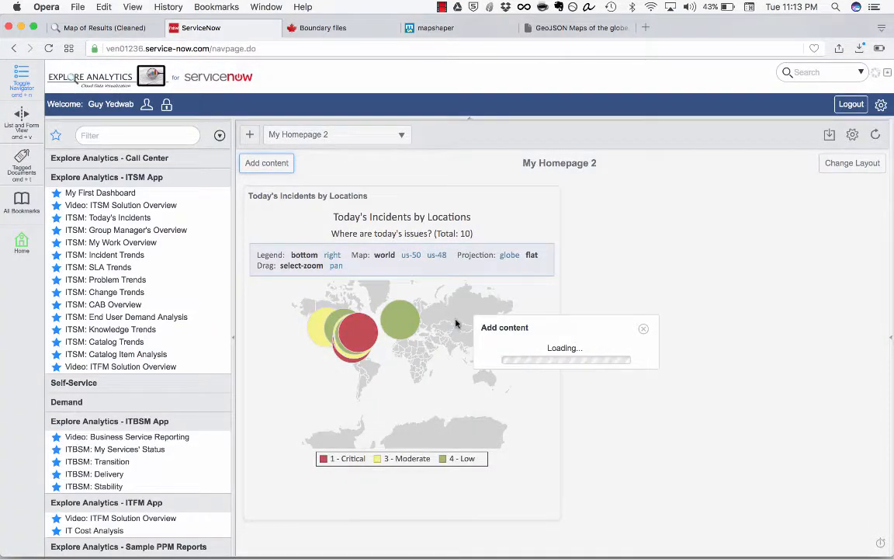
scroll(457, 311, "down", 3)
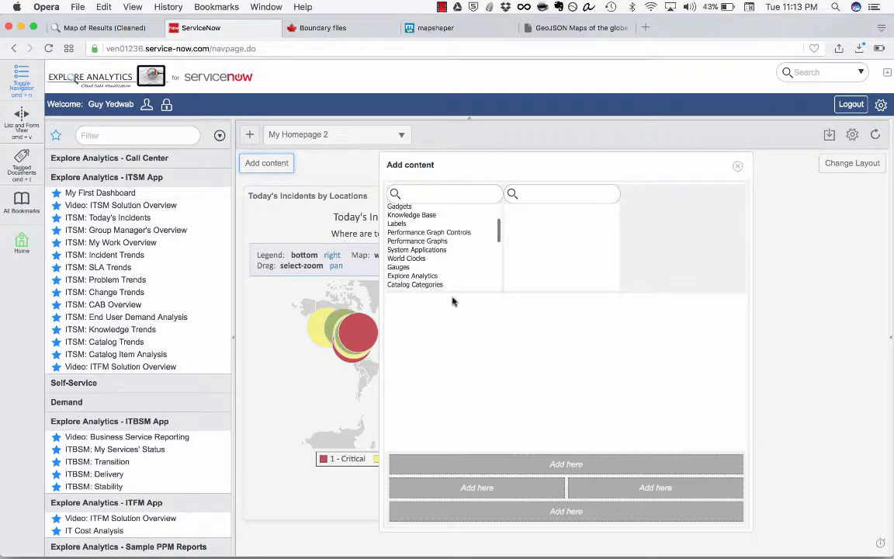
left_click(443, 277)
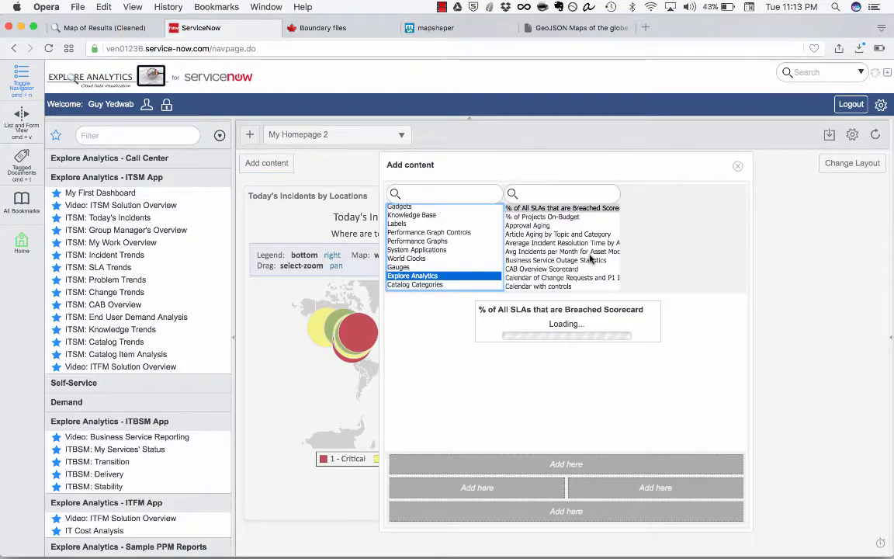
Filter the Explore Analytics reports by "map", add Map of Results to the homepage beside the incidents map, and close the content dialog.
left_click(561, 191)
type("m")
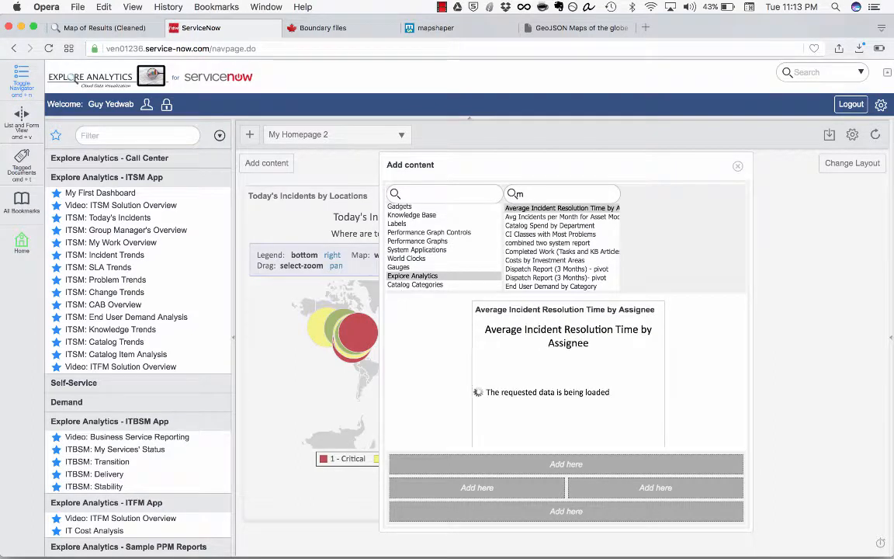
type("a")
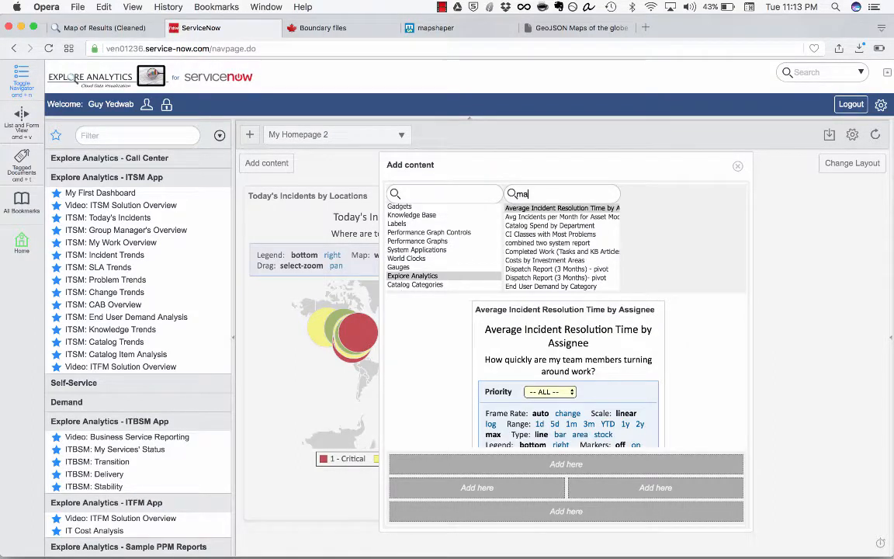
type("p")
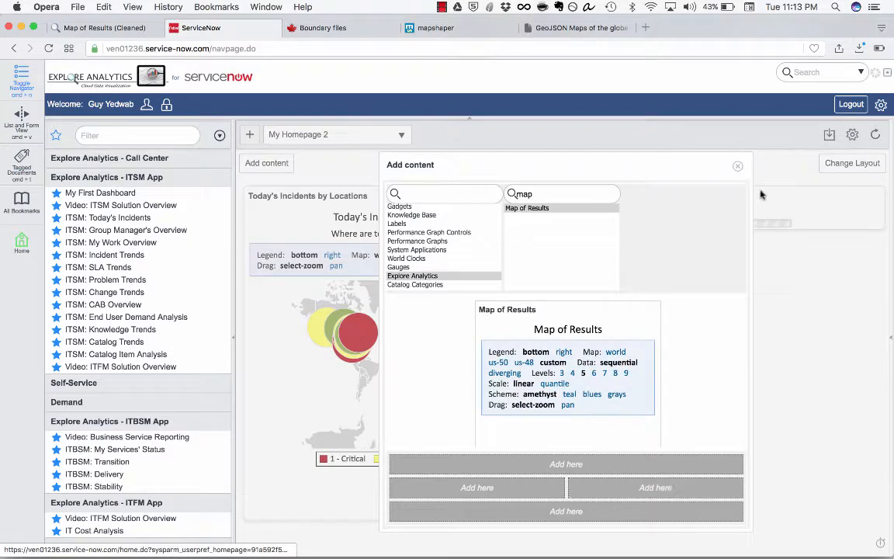
left_click(737, 166)
Enlarge the Map of Results on the homepage, inspect Alberta and Ontario, and view the detail records for Ontario.
scroll(758, 241, "down", 2)
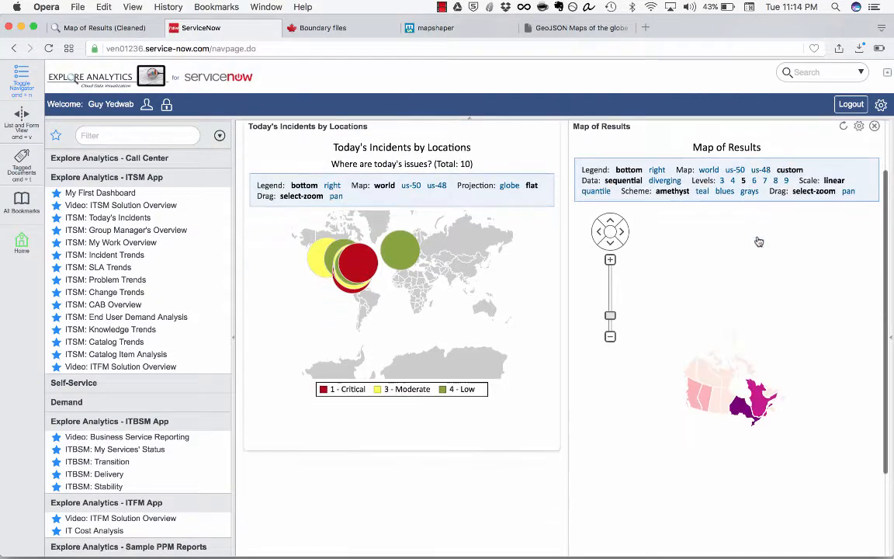
mouse_move(719, 428)
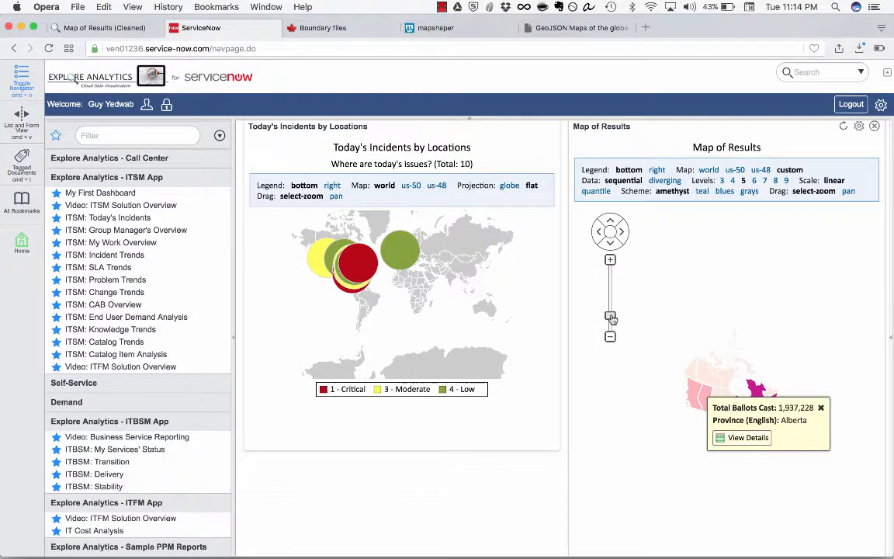
left_click_drag(611, 316, 610, 304)
mouse_move(675, 469)
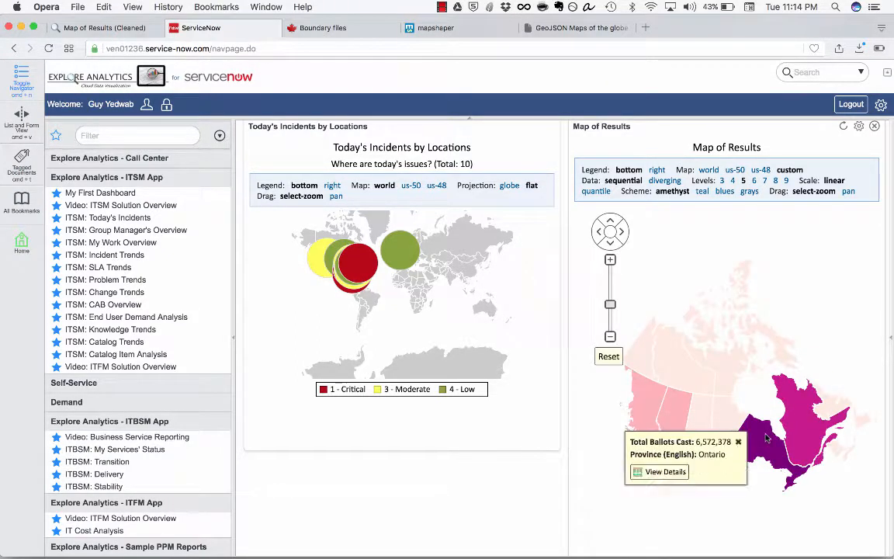
left_click(675, 471)
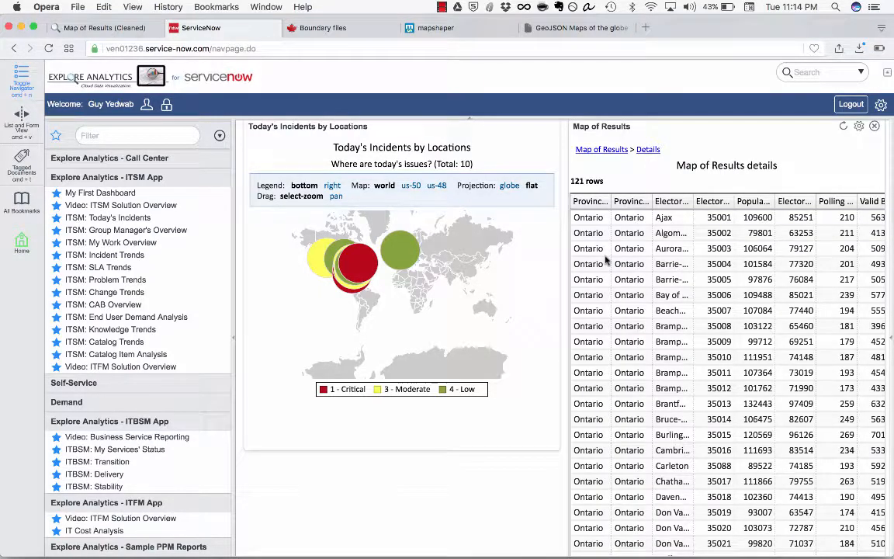
Return from the Ontario details to the Map of Results and enlarge the provinces for a closer look.
left_click(607, 151)
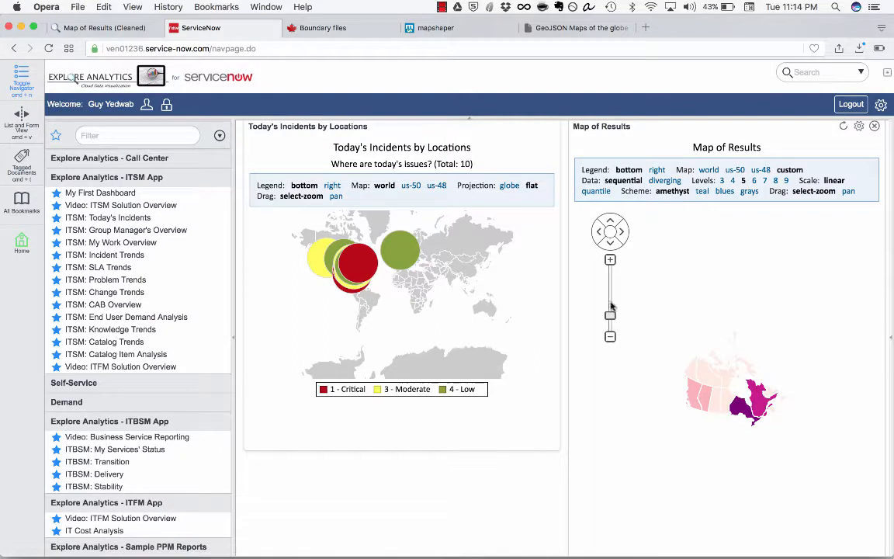
left_click_drag(610, 313, 611, 300)
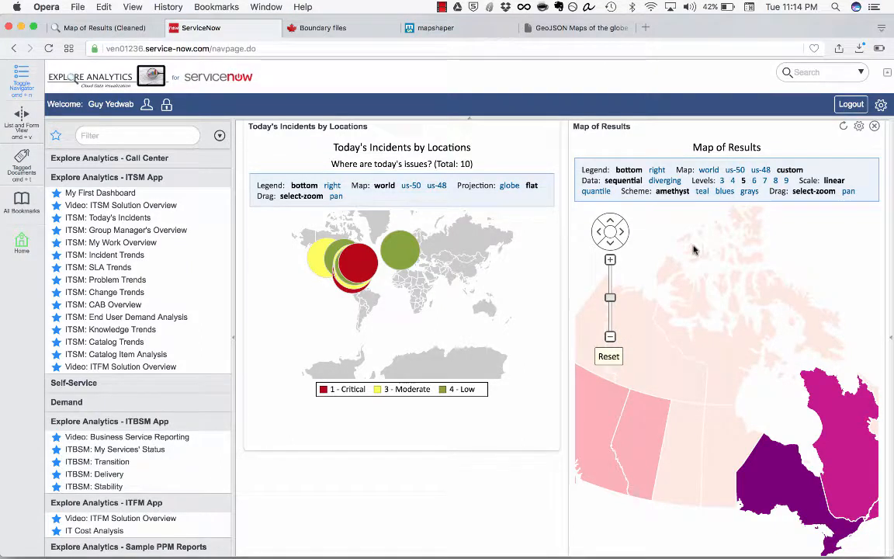
mouse_move(675, 267)
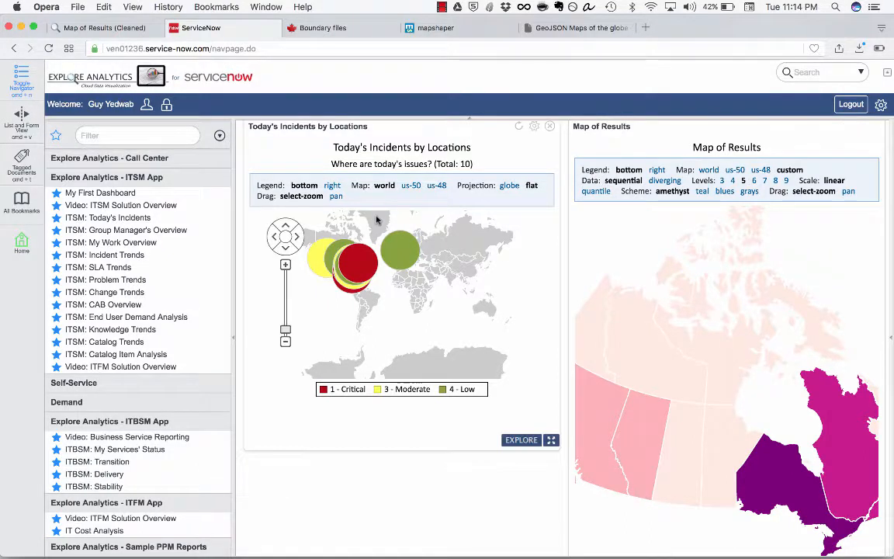
scroll(375, 217, "up", 3)
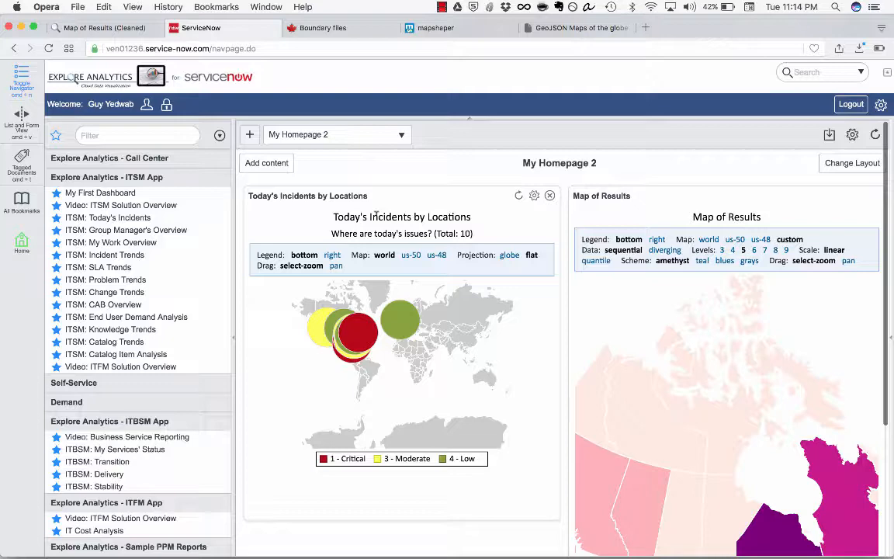
Switch to the Statistics Canada Boundary files page and review its geographic area types and formats, highlighting the ArcGIS .shp format.
left_click(321, 28)
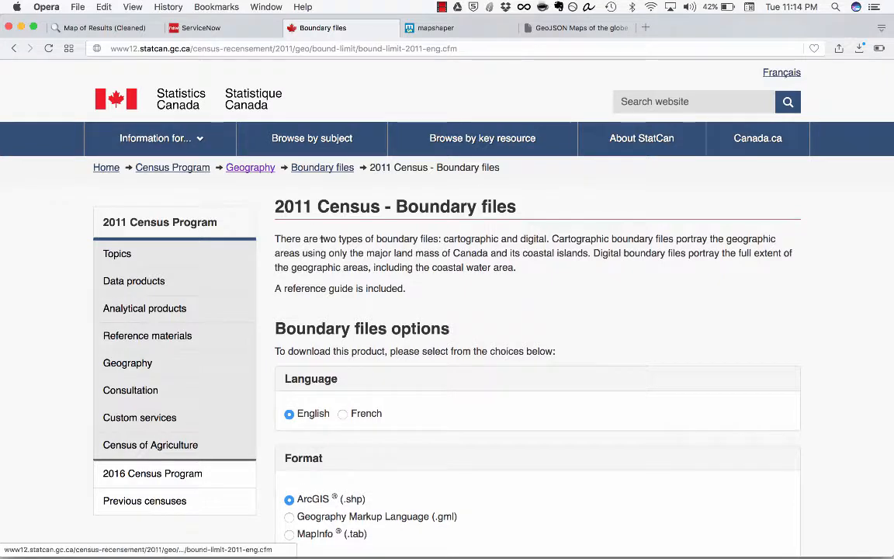
scroll(320, 239, "down", 1)
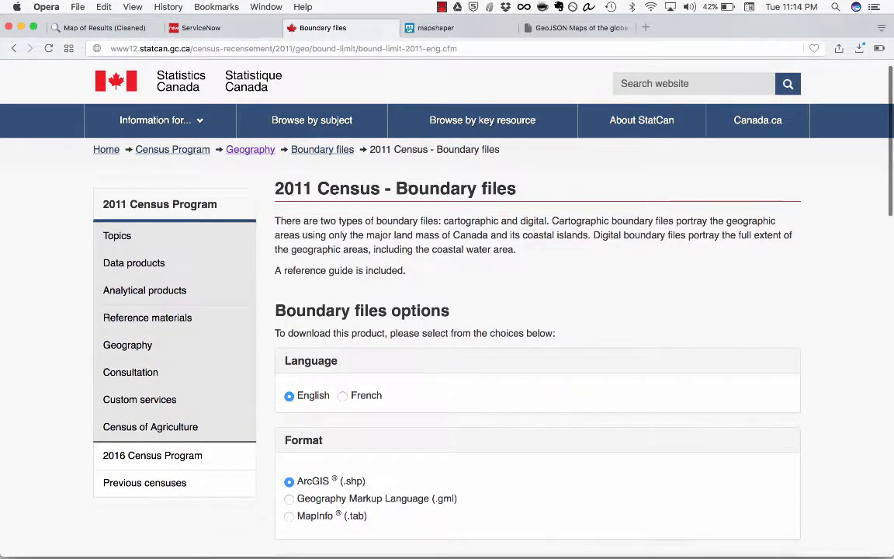
scroll(447, 310, "down", 5)
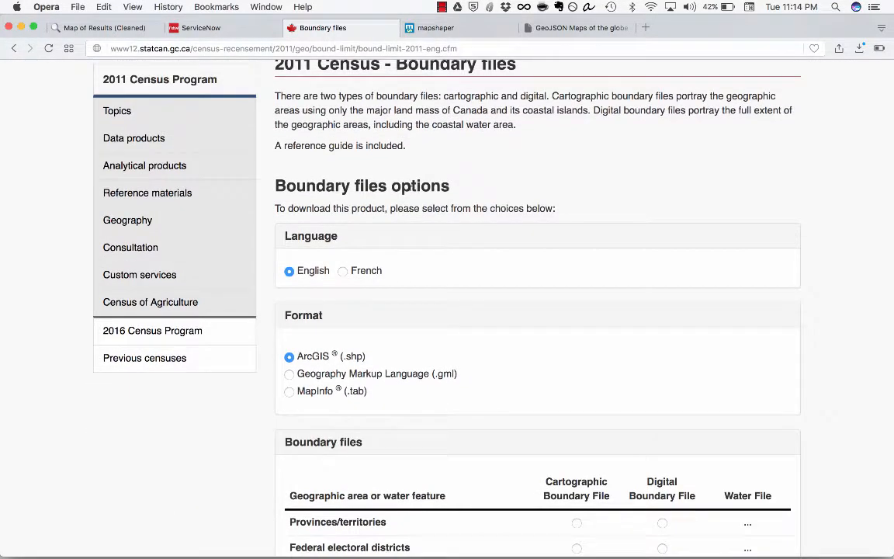
scroll(409, 202, "down", 10)
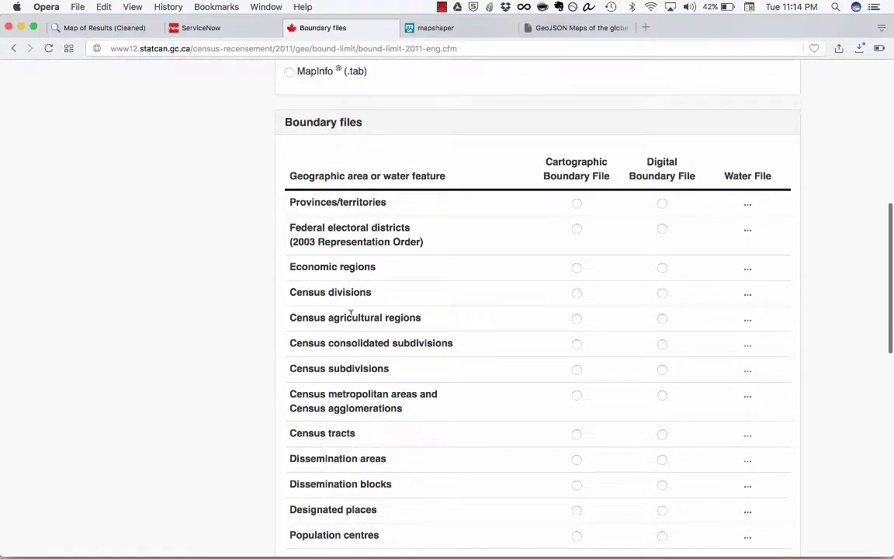
scroll(422, 400, "down", 2)
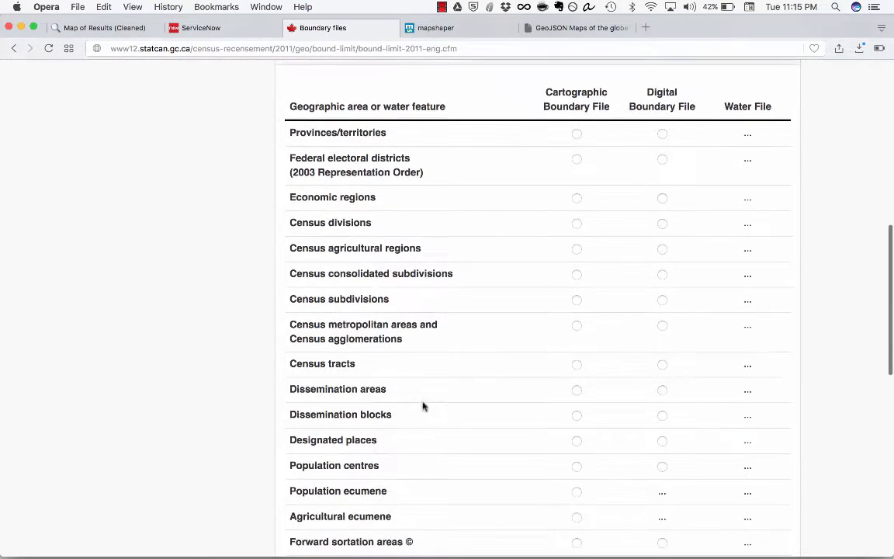
scroll(371, 457, "down", 3)
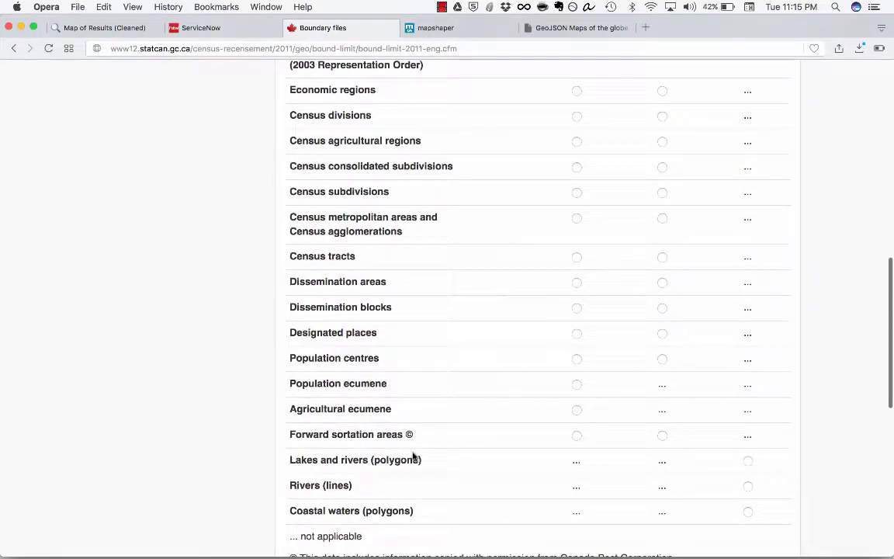
scroll(413, 458, "down", 2)
scroll(412, 450, "up", 10)
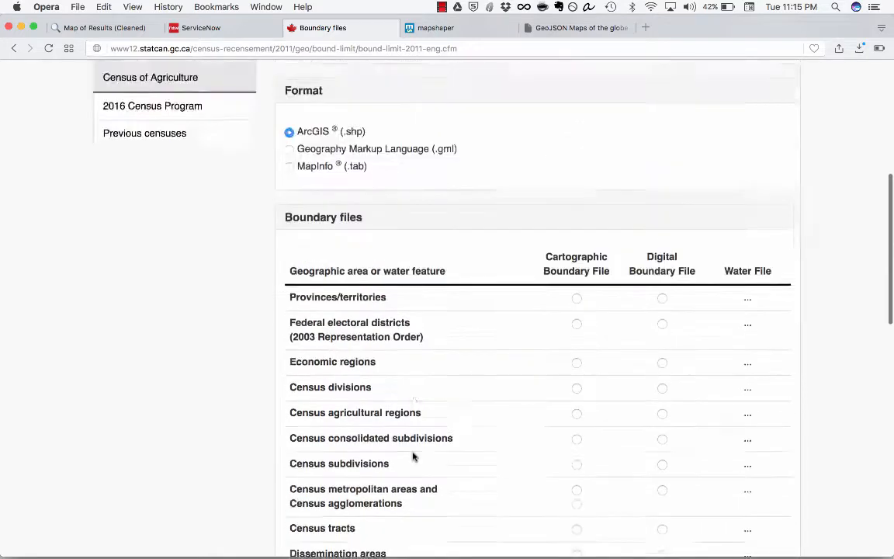
scroll(413, 458, "up", 5)
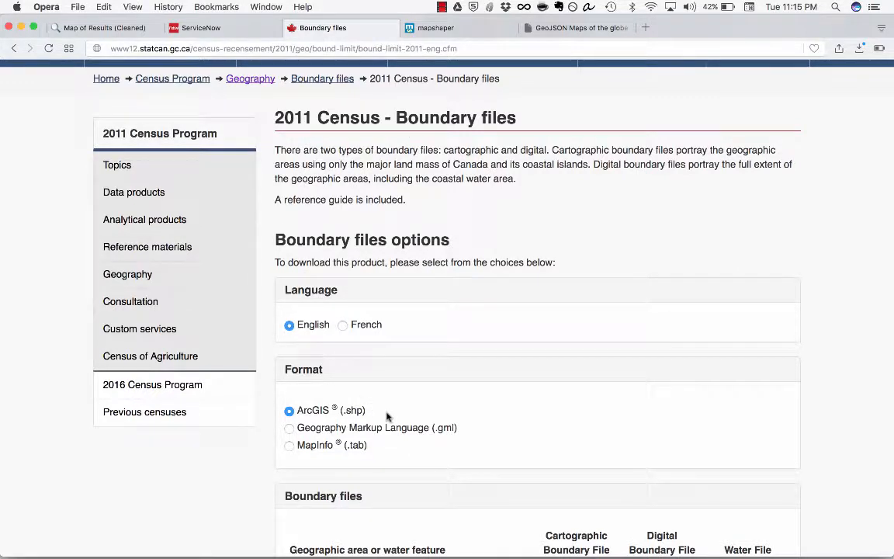
left_click_drag(386, 416, 353, 409)
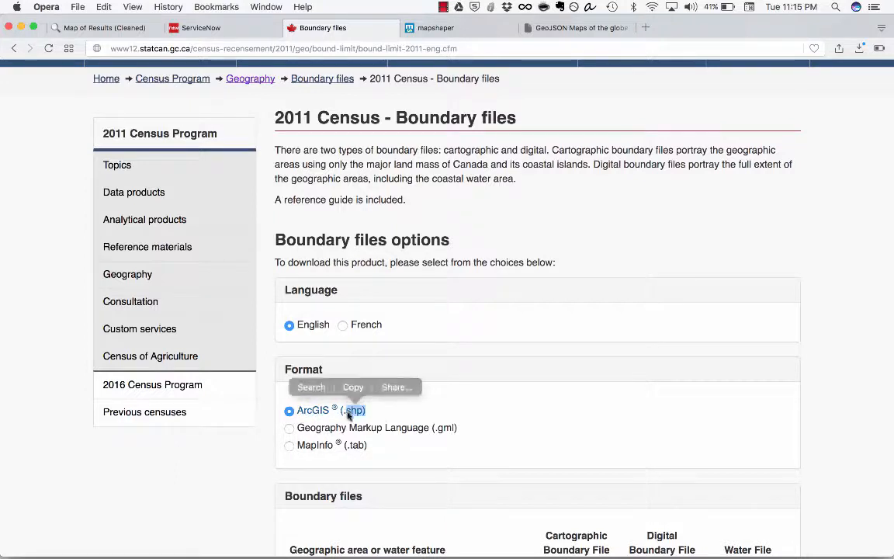
left_click(360, 416)
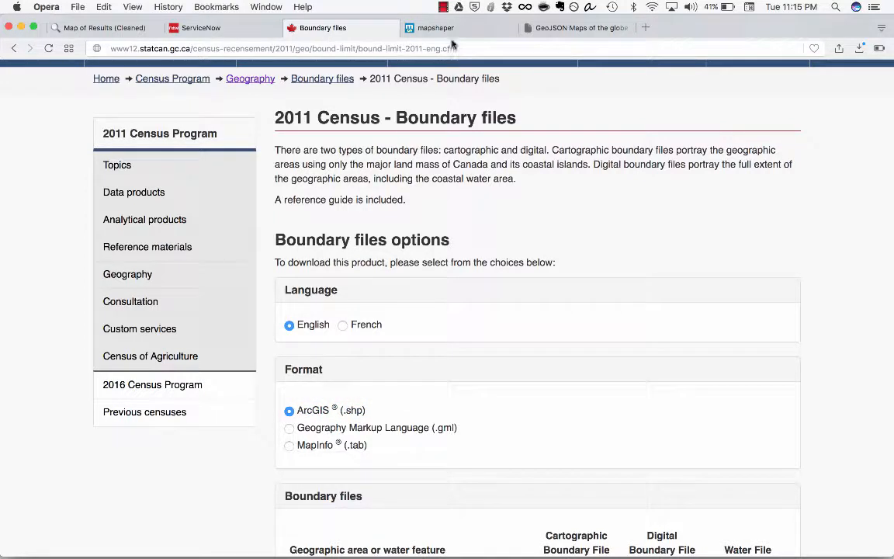
Switch to mapshaper, try simplifying the map outline at 100%, 49.8% and 0.0%, and settle on 31.9%.
left_click(458, 28)
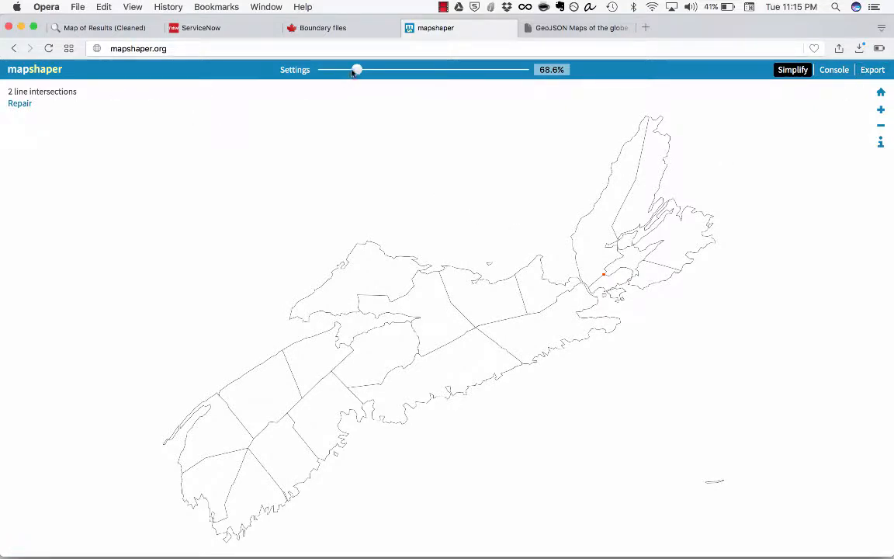
left_click(323, 70)
left_click_drag(321, 70, 305, 74)
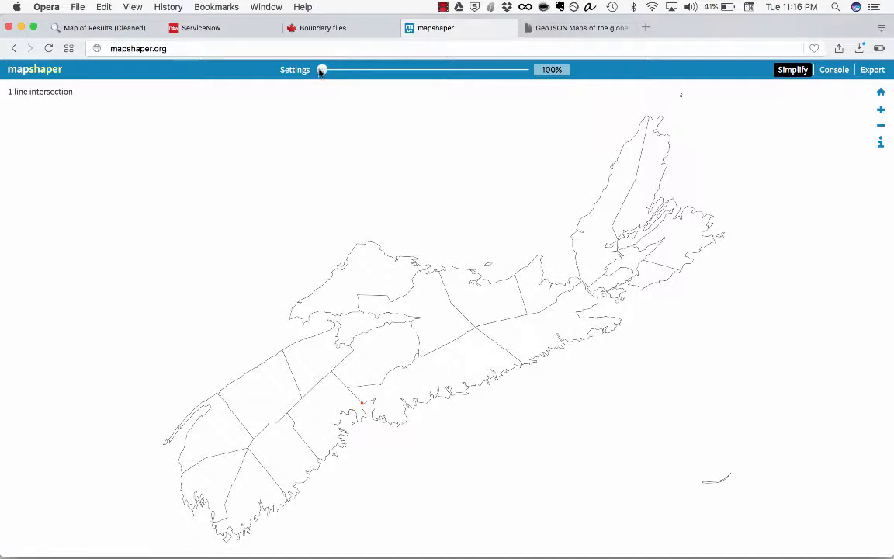
left_click_drag(321, 70, 380, 73)
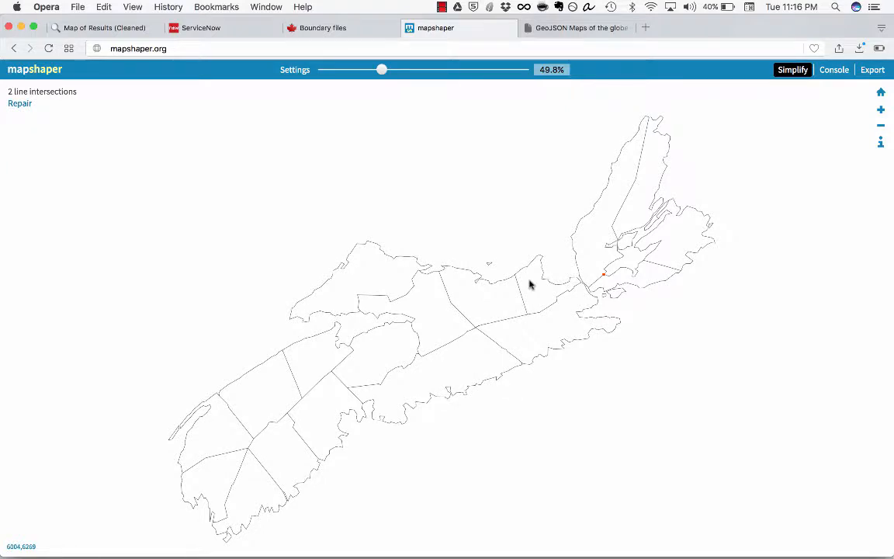
left_click_drag(381, 70, 526, 65)
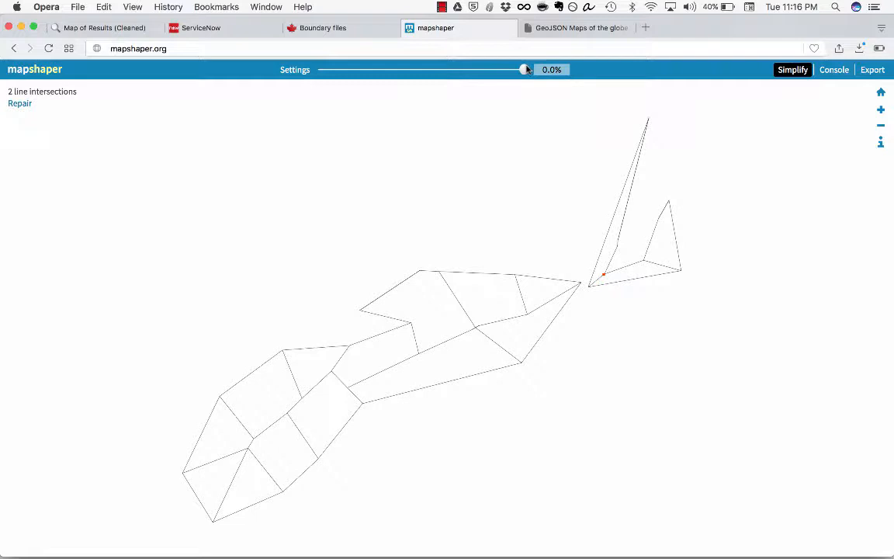
left_click_drag(527, 70, 414, 78)
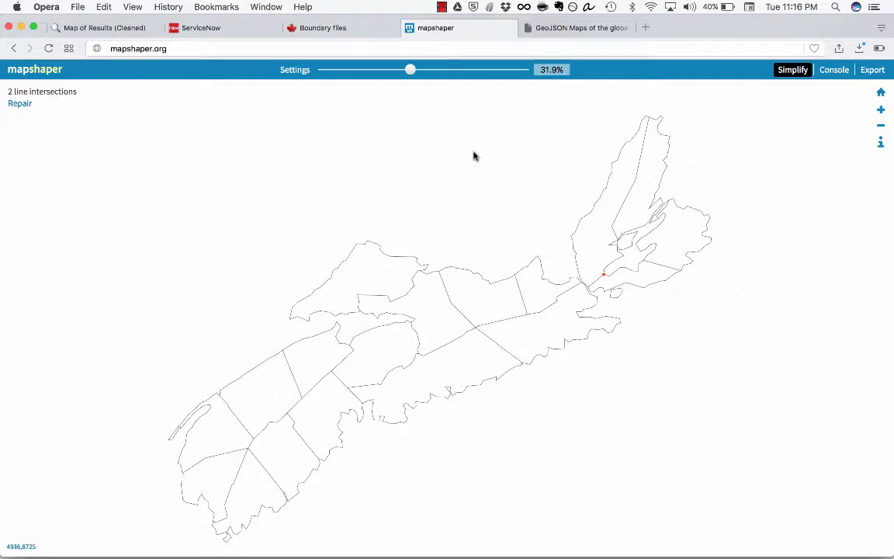
Switch to the GeoJSON Maps of the globe site and examine its resolution, region and country selection options.
left_click(579, 29)
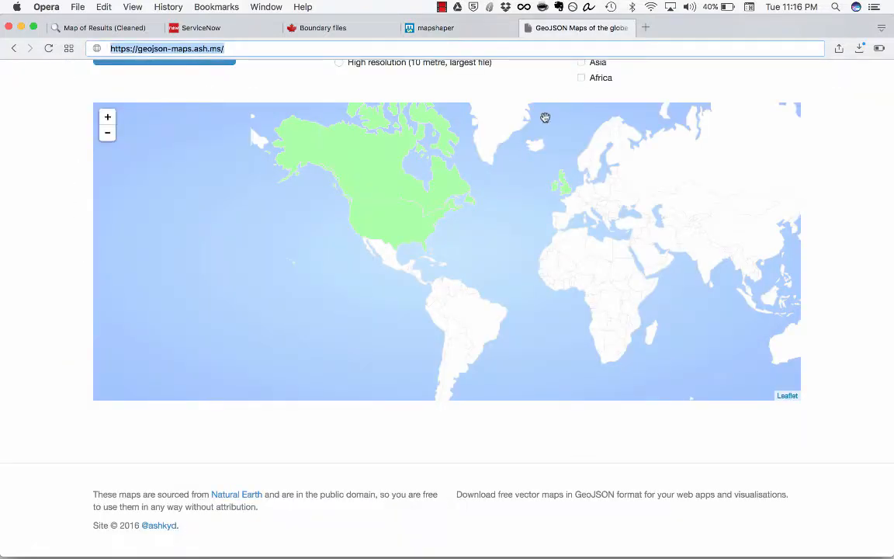
scroll(545, 118, "up", 4)
left_click(547, 98)
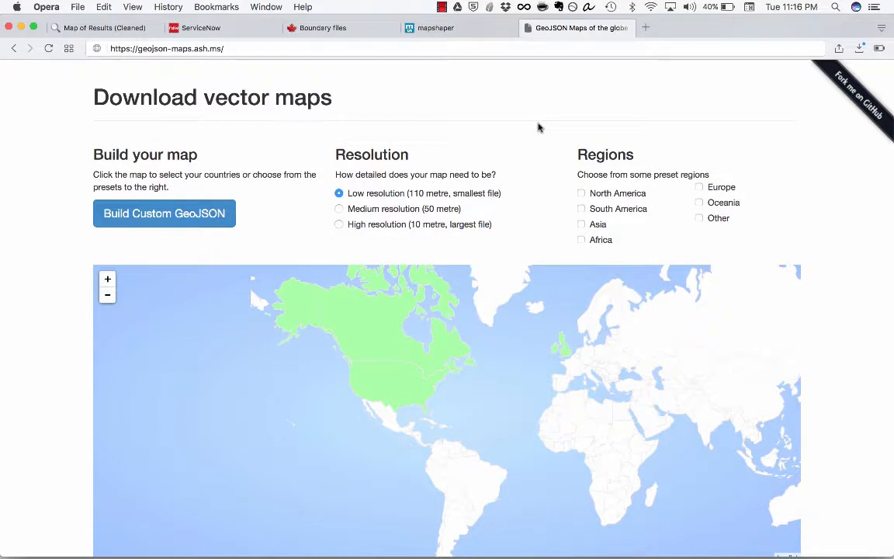
scroll(538, 127, "down", 5)
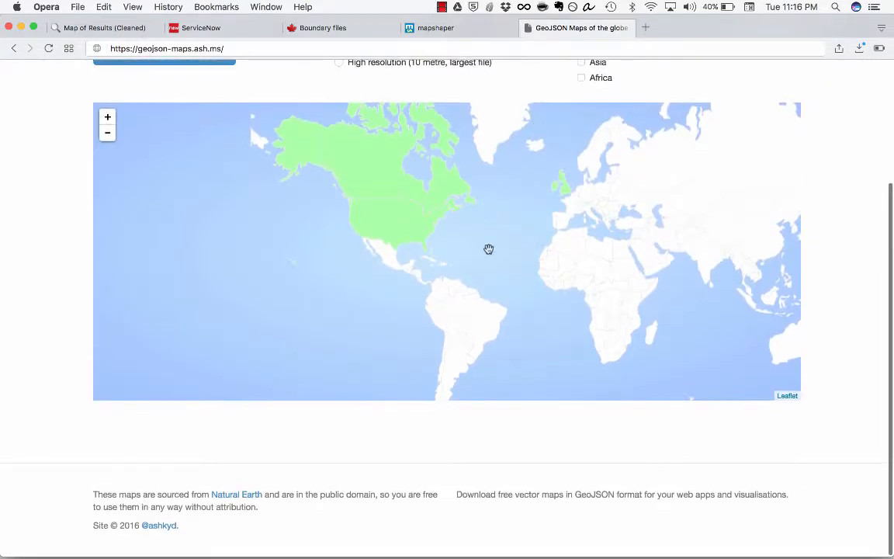
scroll(488, 248, "up", 5)
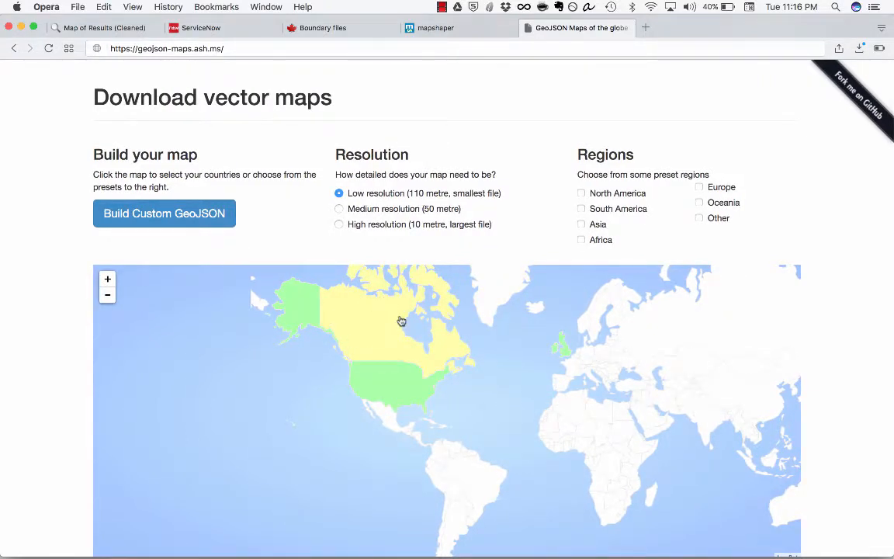
left_click(320, 327)
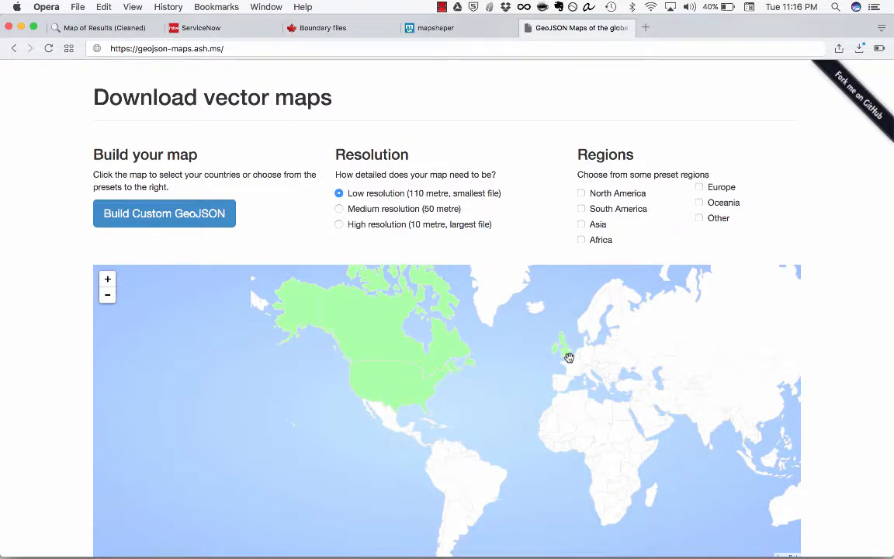
Try toggling the United States off and on and adding Greenland and Iceland to the map's country selection.
left_click(415, 393)
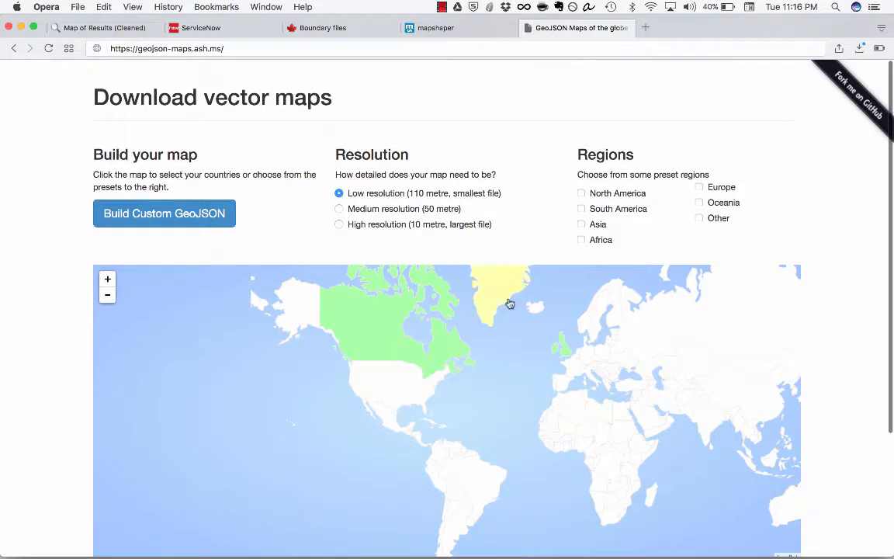
left_click(512, 304)
left_click(429, 388)
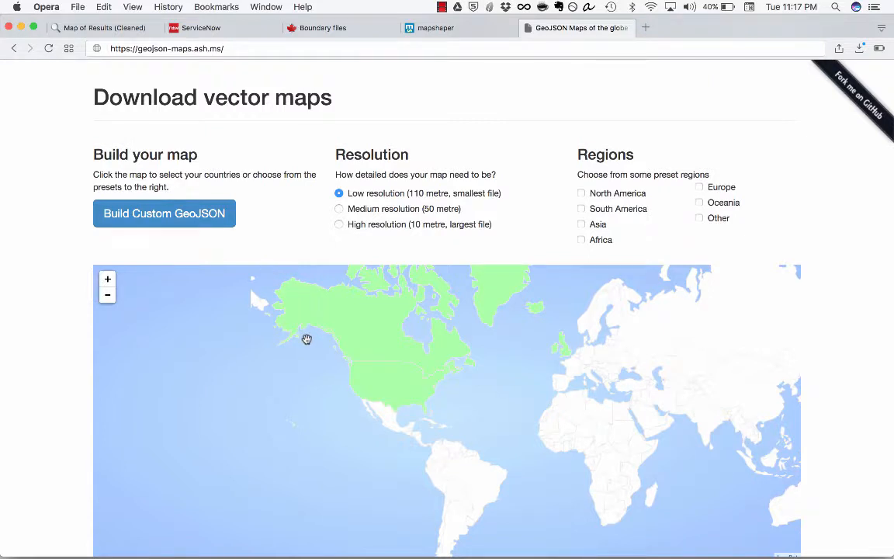
Clear the country selection by deselecting Canada, the United States, Greenland, Iceland and the United Kingdom on the map.
left_click(341, 343)
left_click(379, 383)
left_click(495, 302)
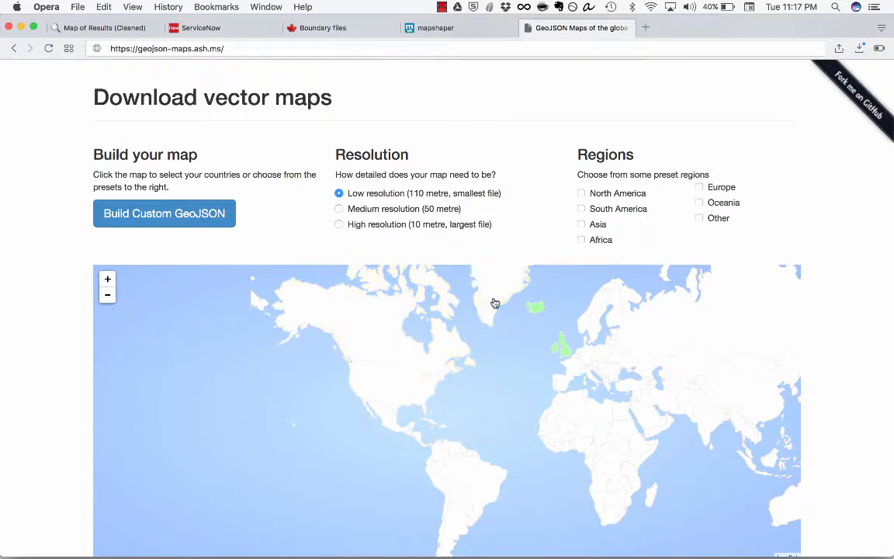
left_click(536, 308)
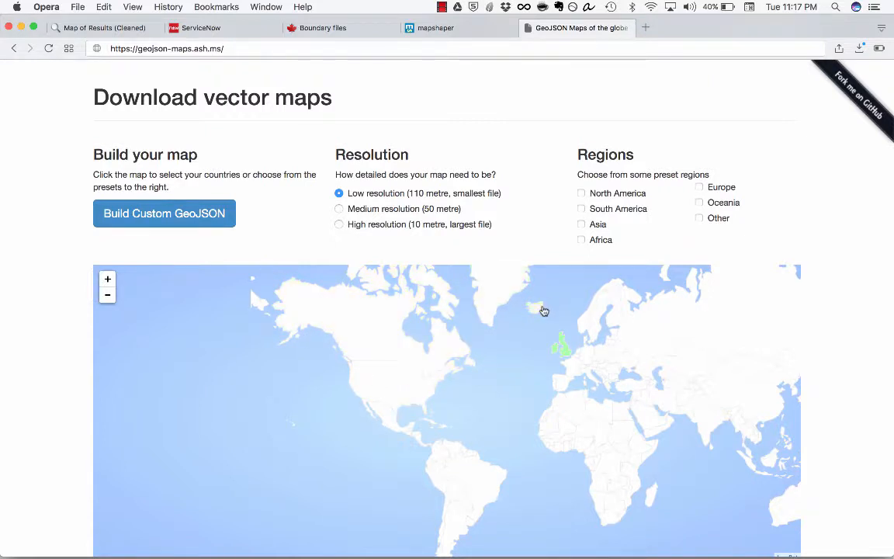
left_click(560, 349)
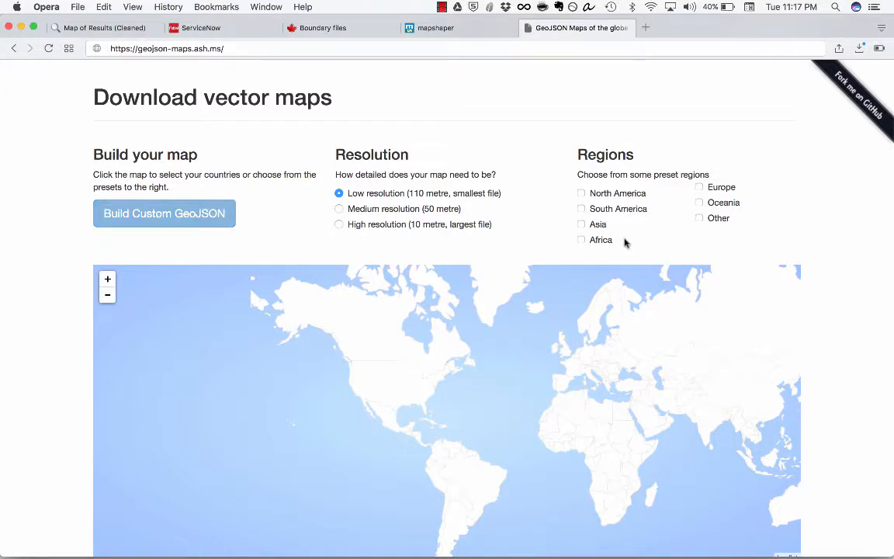
Try the North America and South America preset regions, clearing both selections again.
left_click(623, 199)
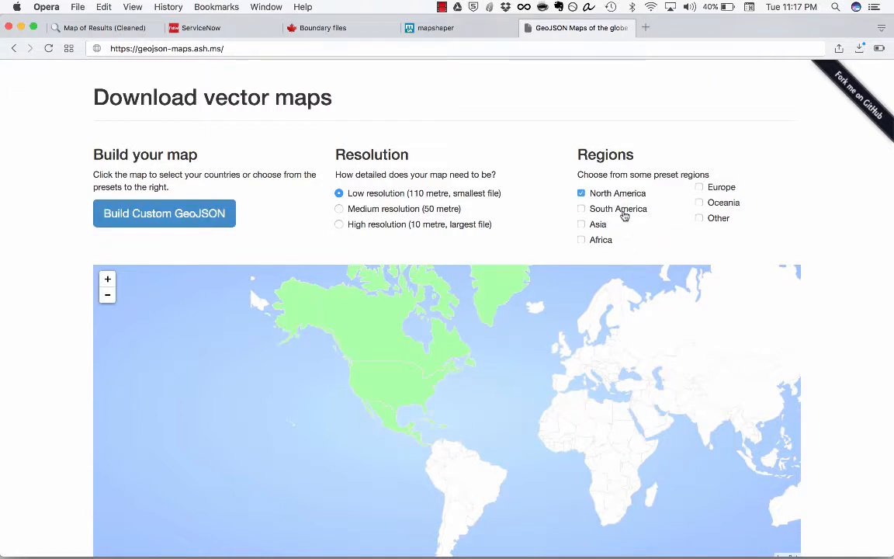
left_click(623, 211)
left_click(630, 209)
left_click(635, 195)
scroll(635, 195, "down", 5)
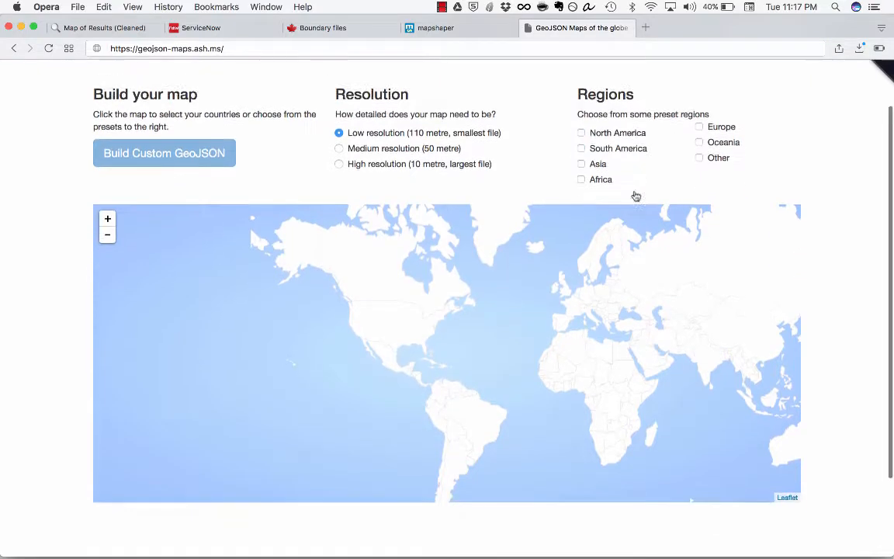
scroll(594, 256, "up", 5)
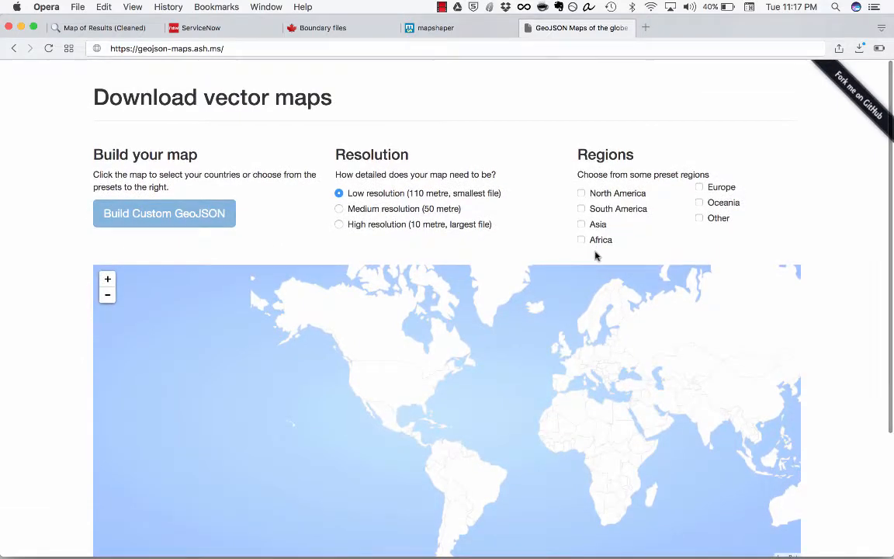
Switch to the Map of Results, go to the Explore Analytics community and support portal, and open the Custom Mapping resources post.
left_click(149, 29)
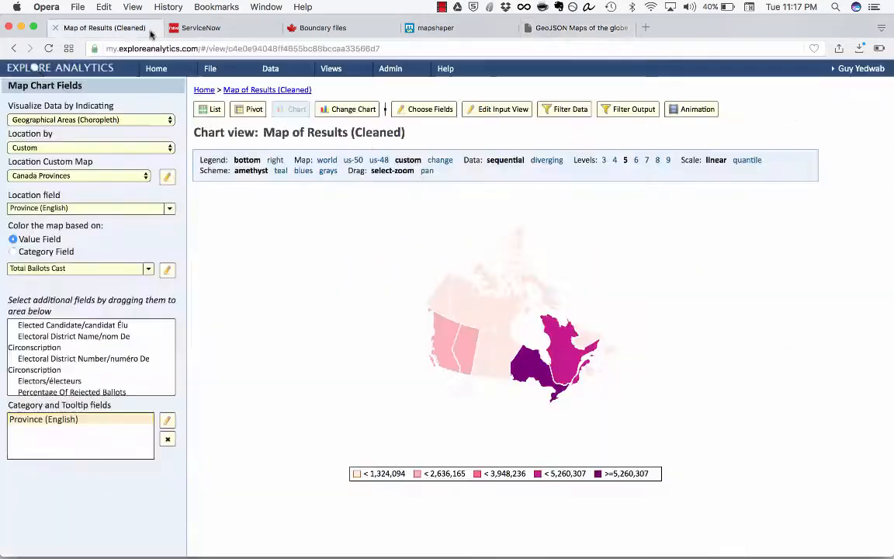
left_click(444, 70)
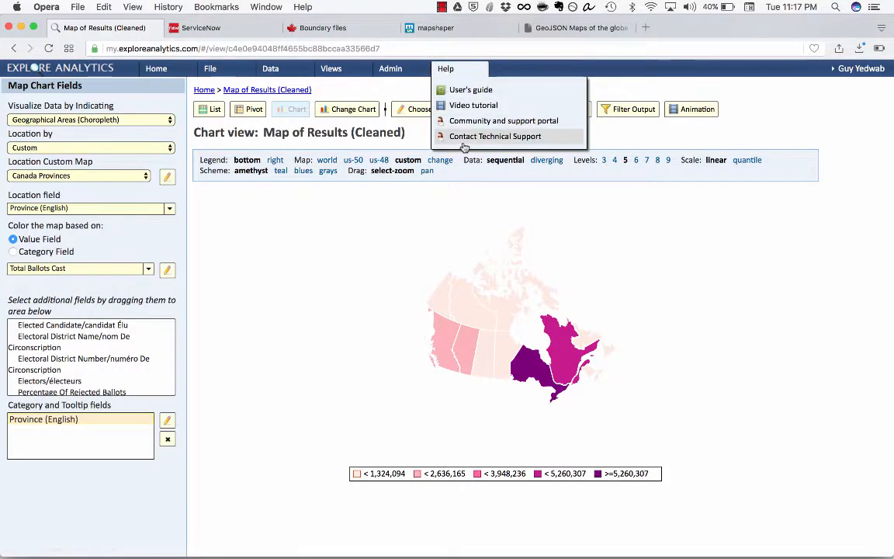
left_click(475, 122)
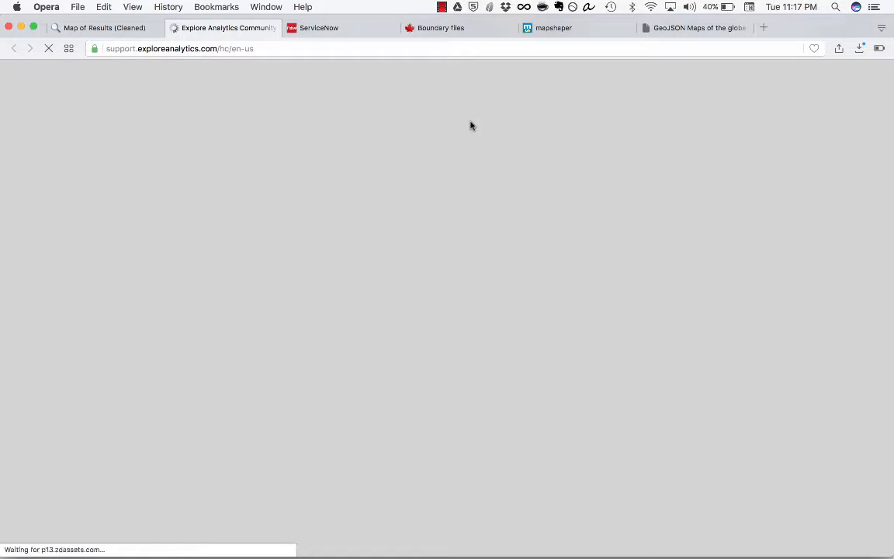
scroll(559, 302, "down", 2)
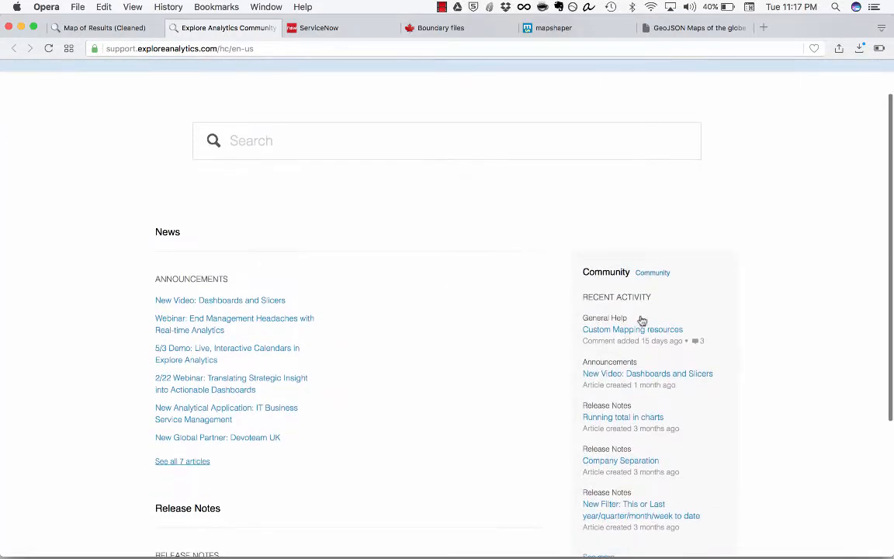
left_click(648, 332)
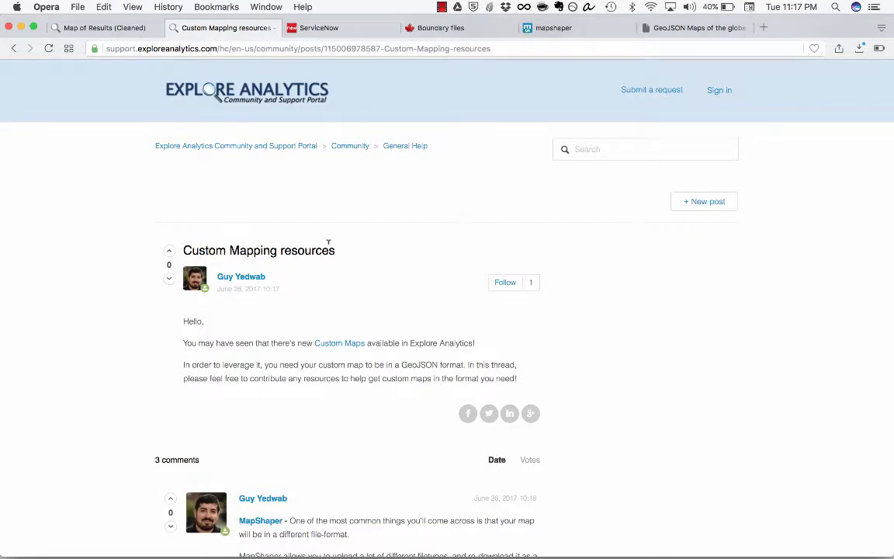
Read the post's comments on MapShaper, Canadian and New Zealand boundary files and the GeoJSON tool, highlighting the New Zealand line.
scroll(329, 243, "down", 8)
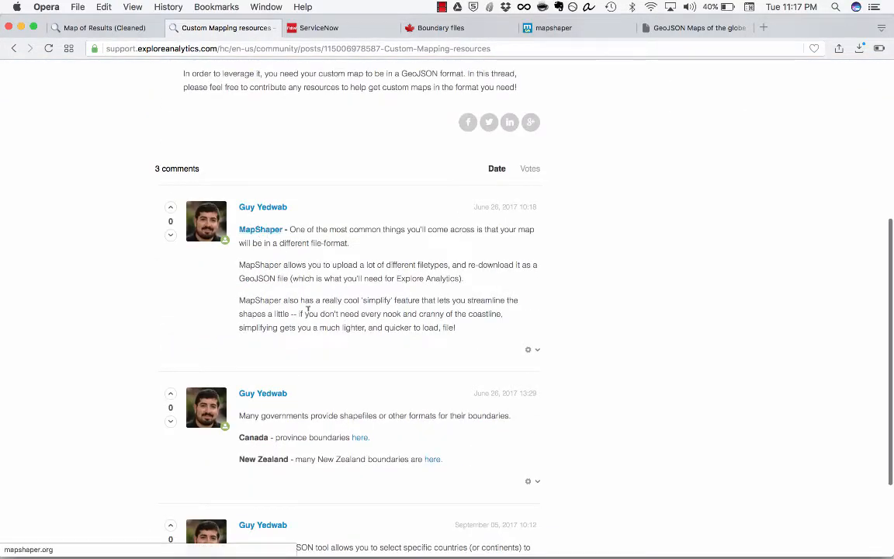
scroll(351, 322, "down", 3)
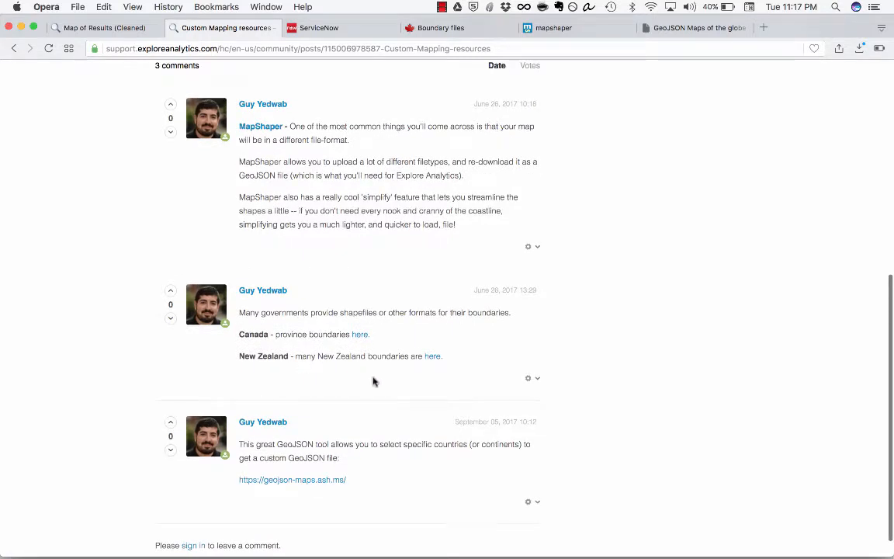
left_click_drag(255, 364, 242, 358)
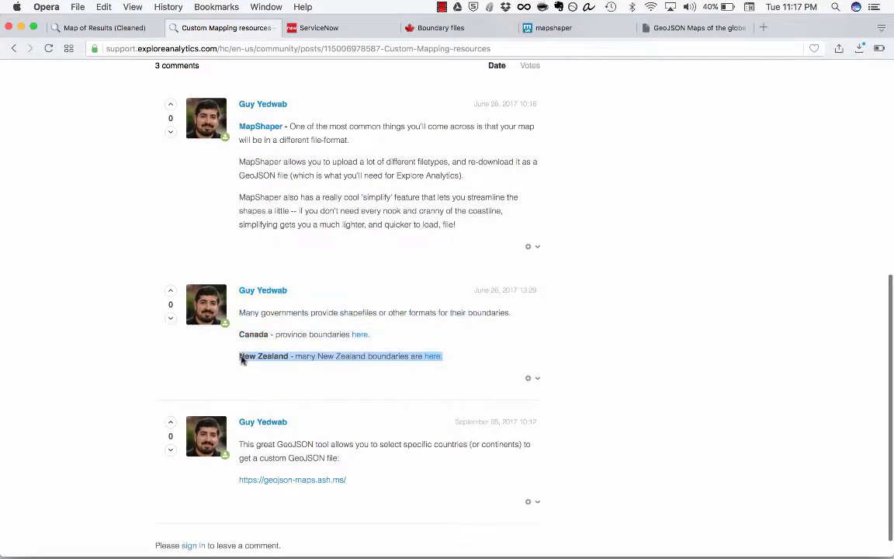
left_click(242, 357)
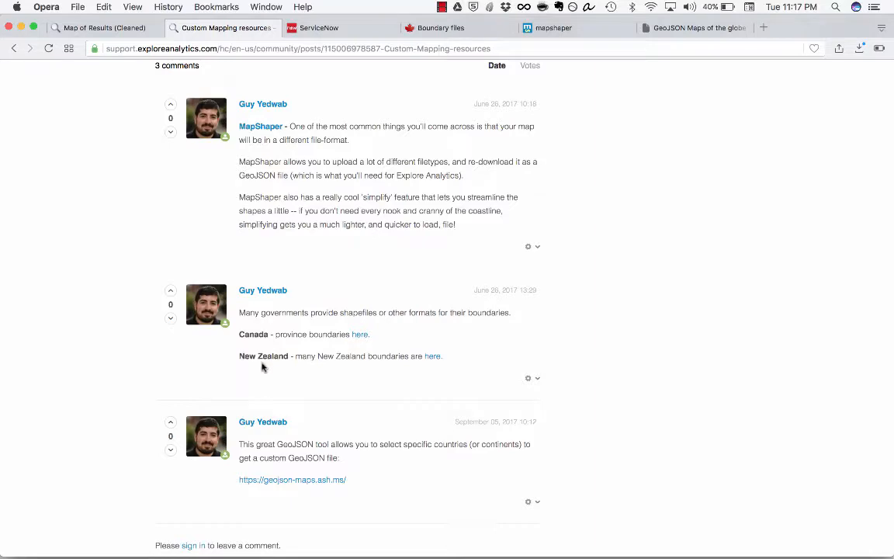
scroll(338, 429, "down", 1)
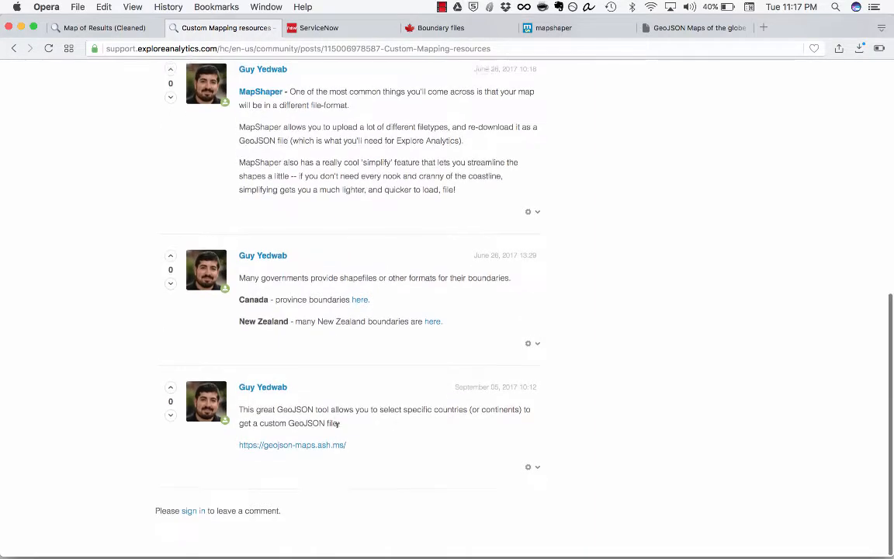
scroll(338, 433, "up", 3)
scroll(338, 432, "down", 1)
scroll(338, 432, "up", 6)
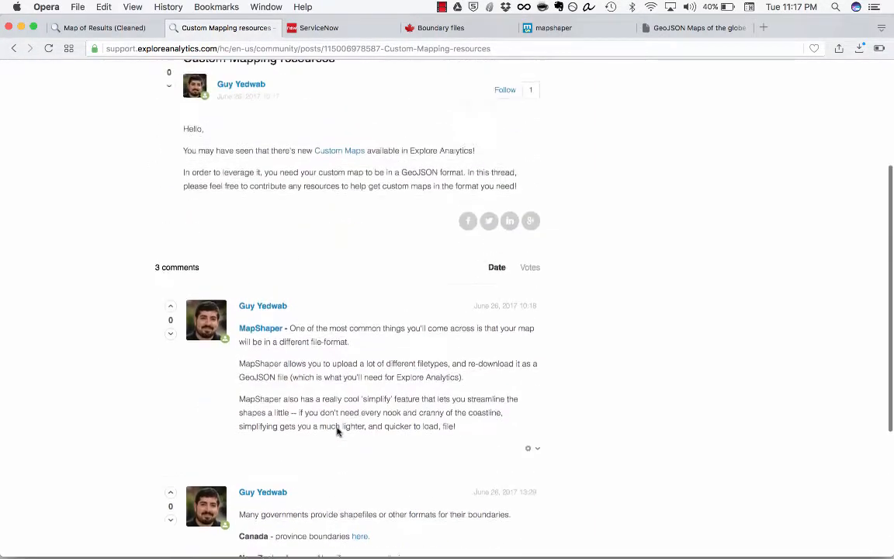